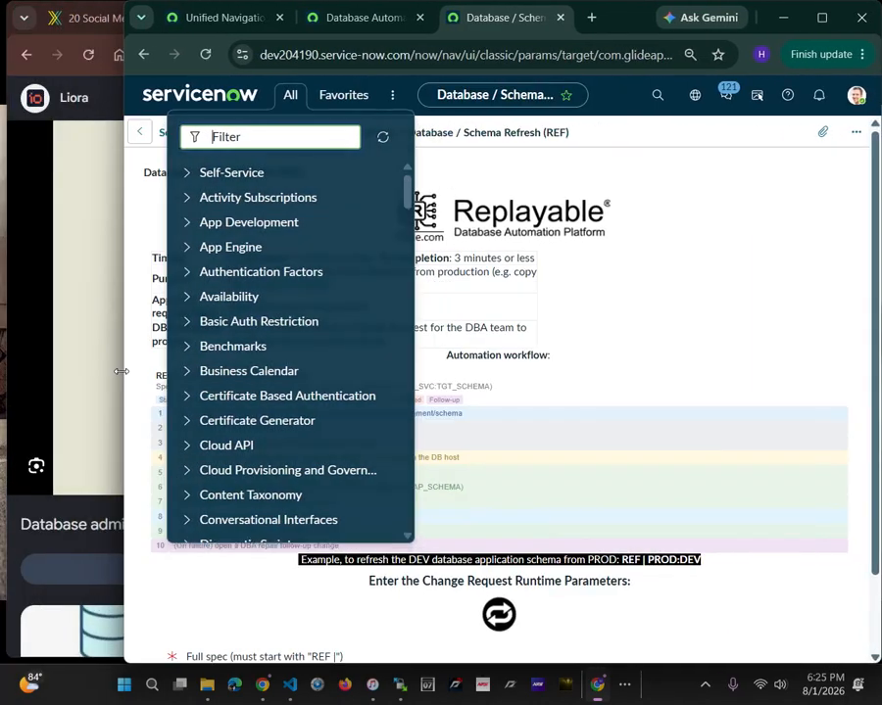
Return to the Database Automation Platform catalog, collapse the Change Database Password and Create Application User previews, and reduce the page zoom
left_click(754, 172)
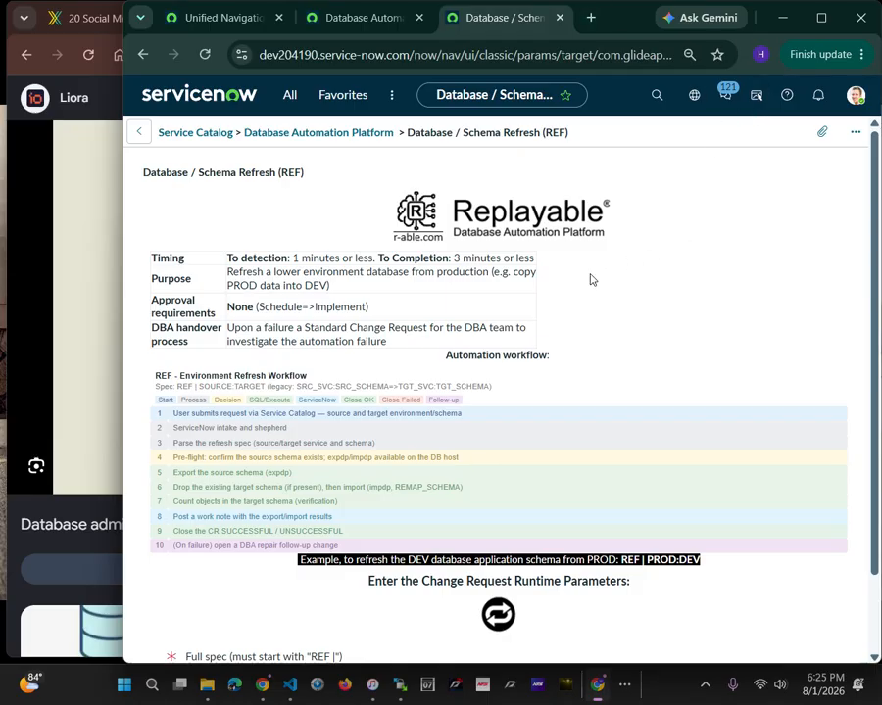
left_click(317, 138)
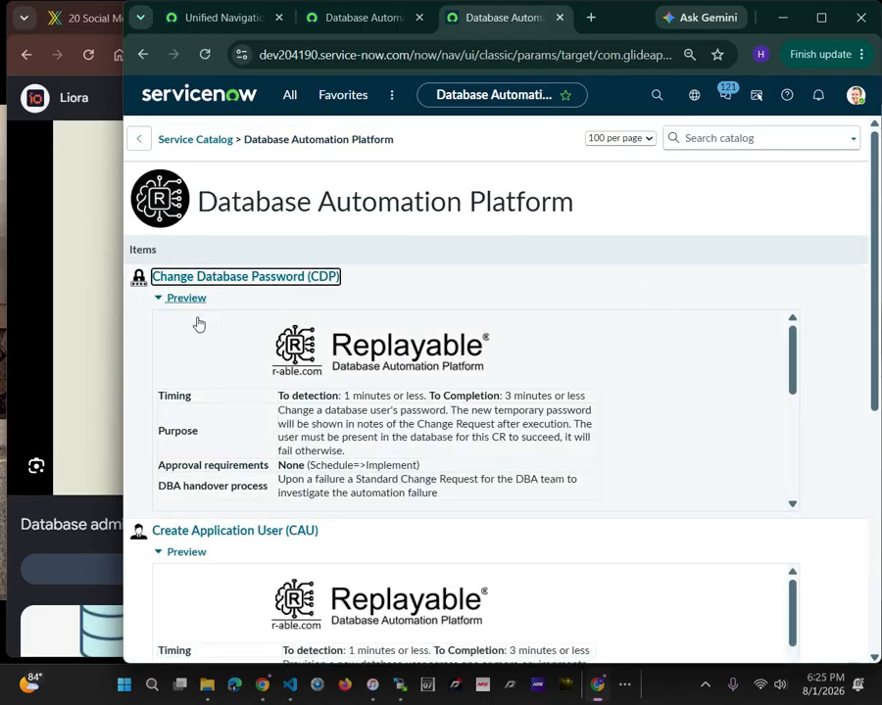
left_click(157, 299)
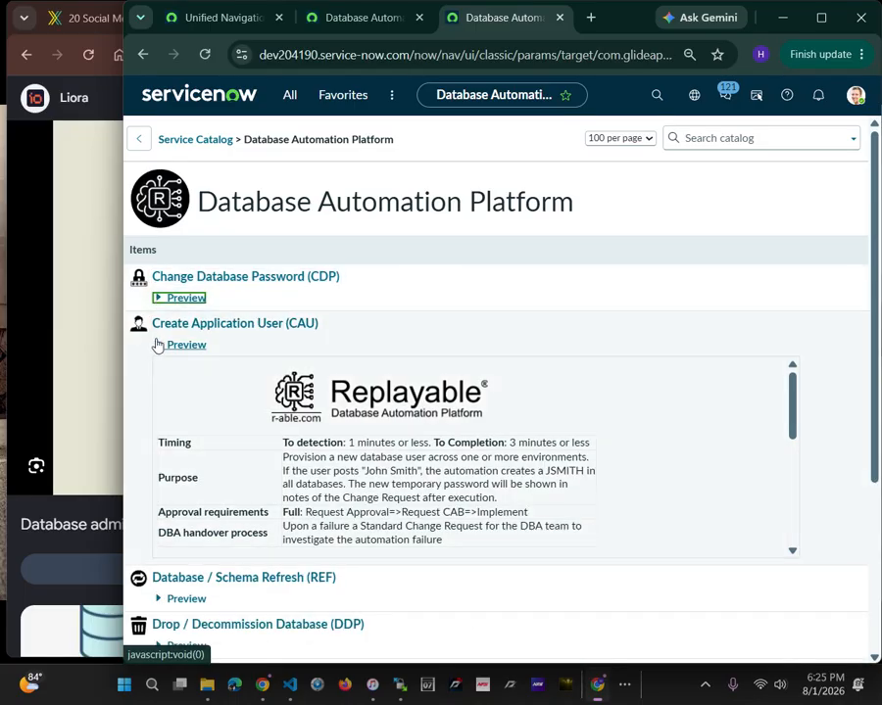
left_click(157, 346)
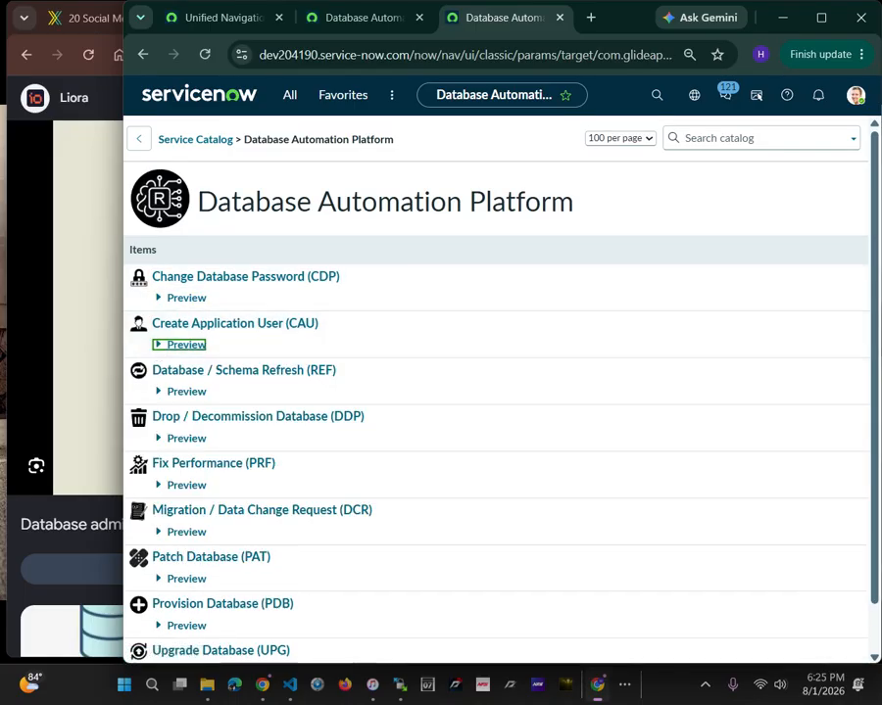
left_click(787, 213)
key("ctrl+minus")
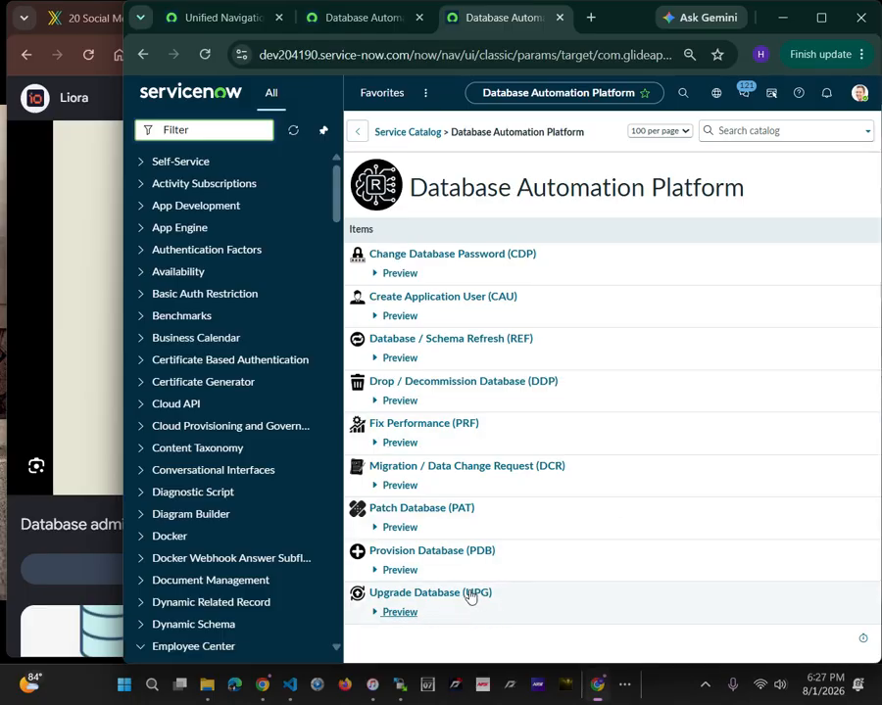
Open the Change Database Password (CDP) catalog item and widen the browser window across the screen
left_click(472, 254)
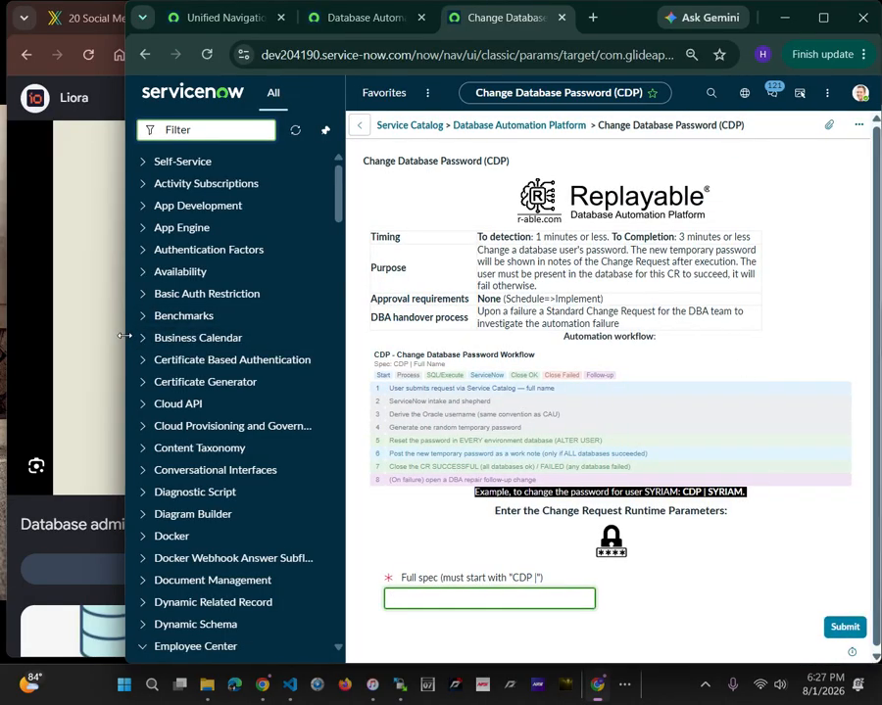
left_click_drag(125, 335, 311, 350)
left_click(740, 172)
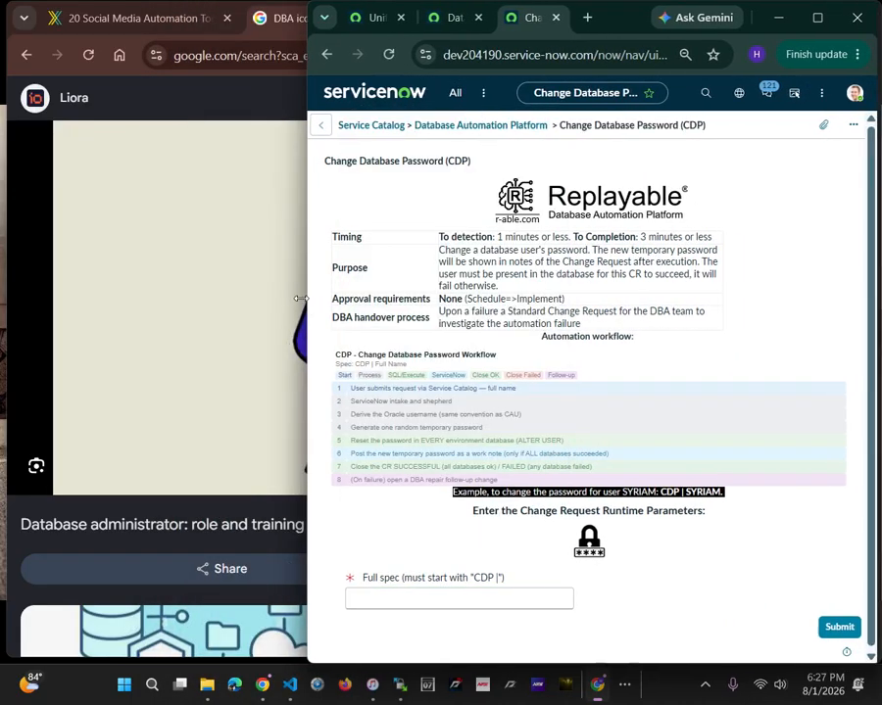
left_click_drag(313, 299, 2, 299)
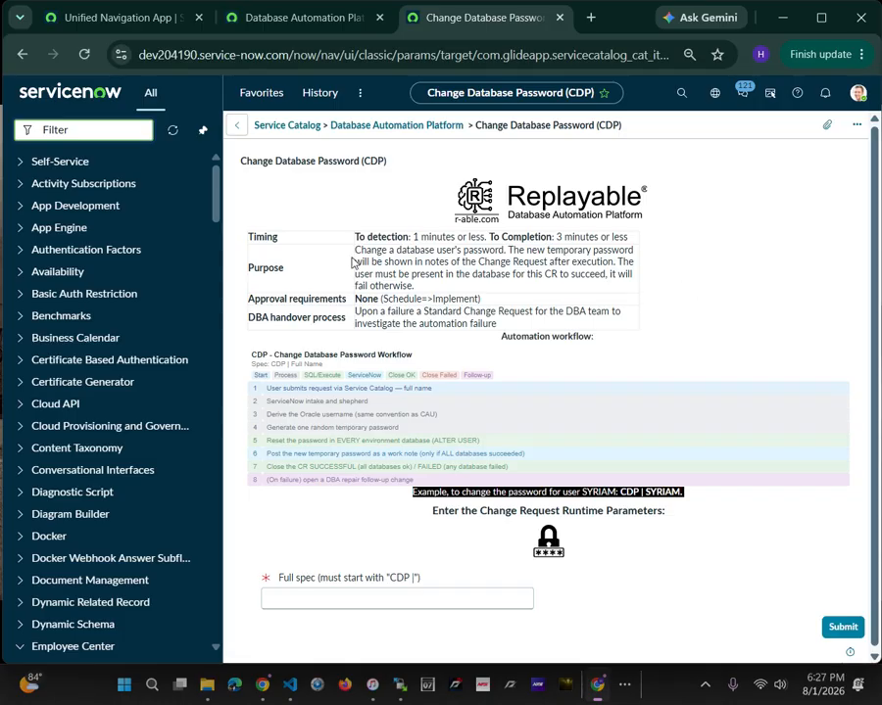
Read the purpose, the automation workflow steps and the example spec of the Change Database Password item
left_click_drag(361, 248, 578, 262)
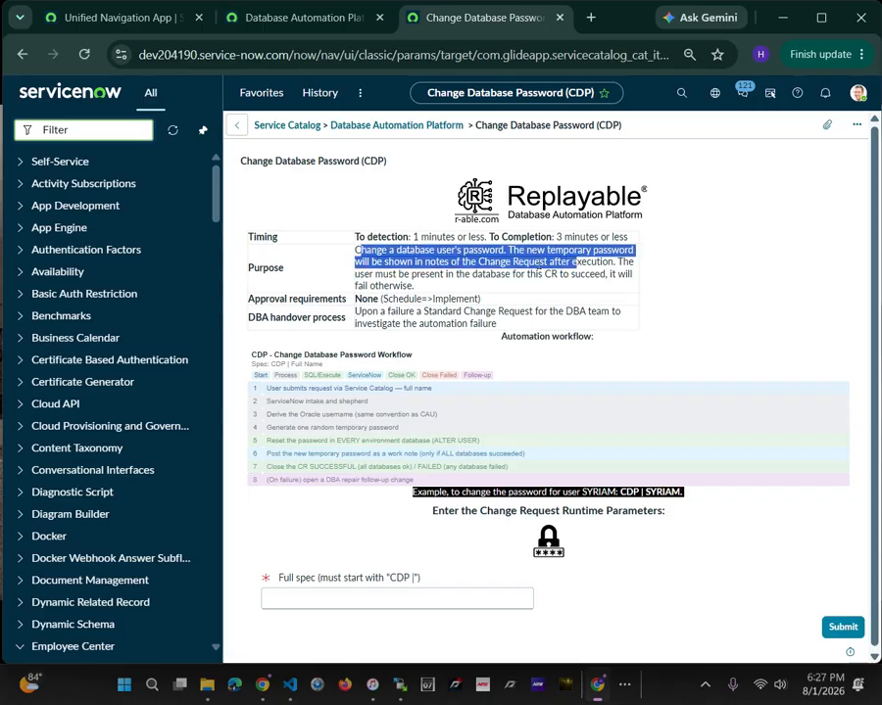
left_click(638, 281)
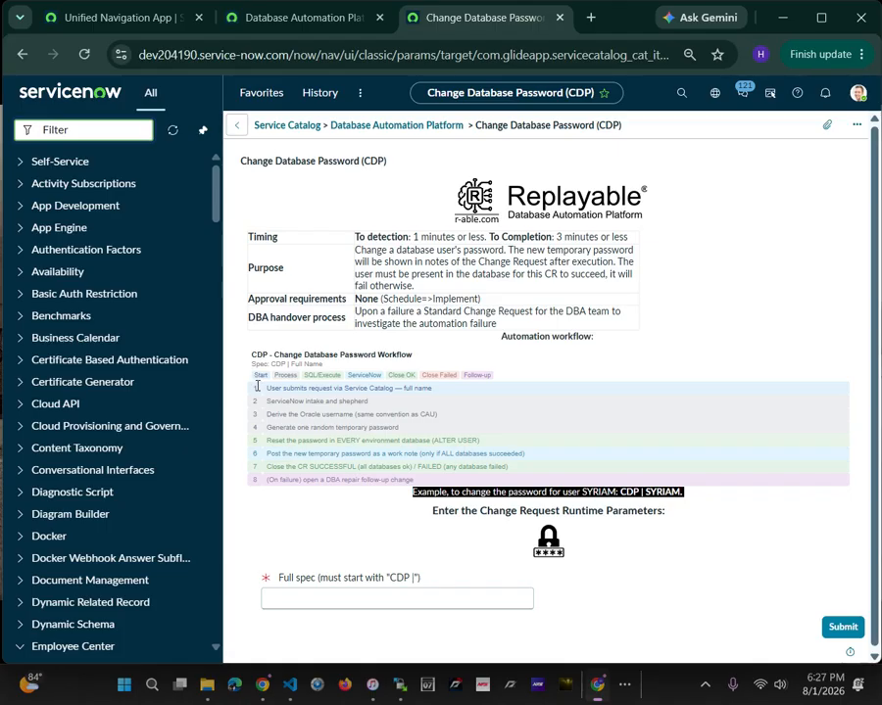
left_click_drag(258, 386, 529, 454)
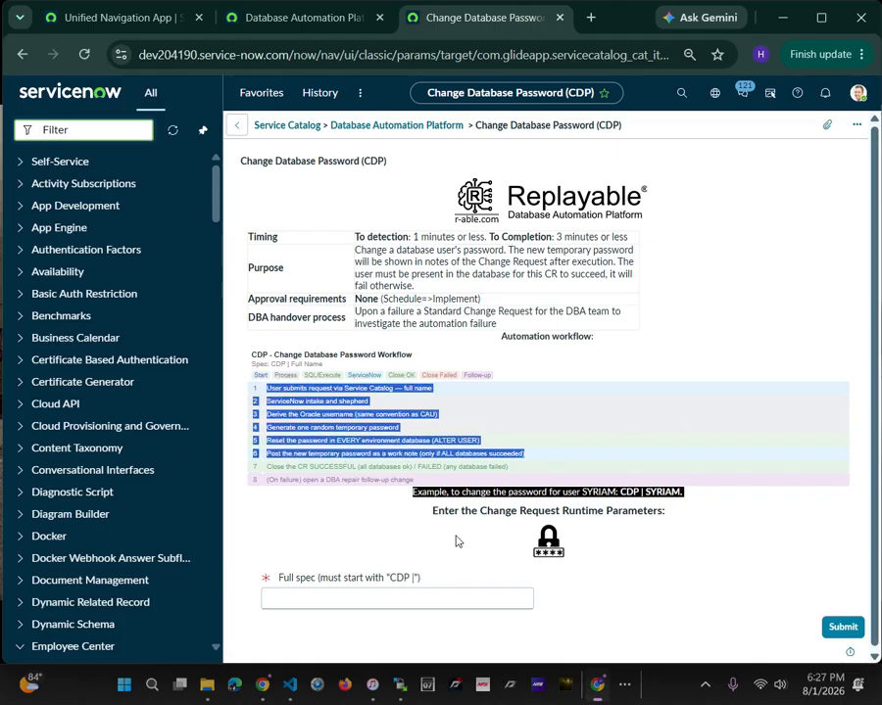
left_click(455, 466)
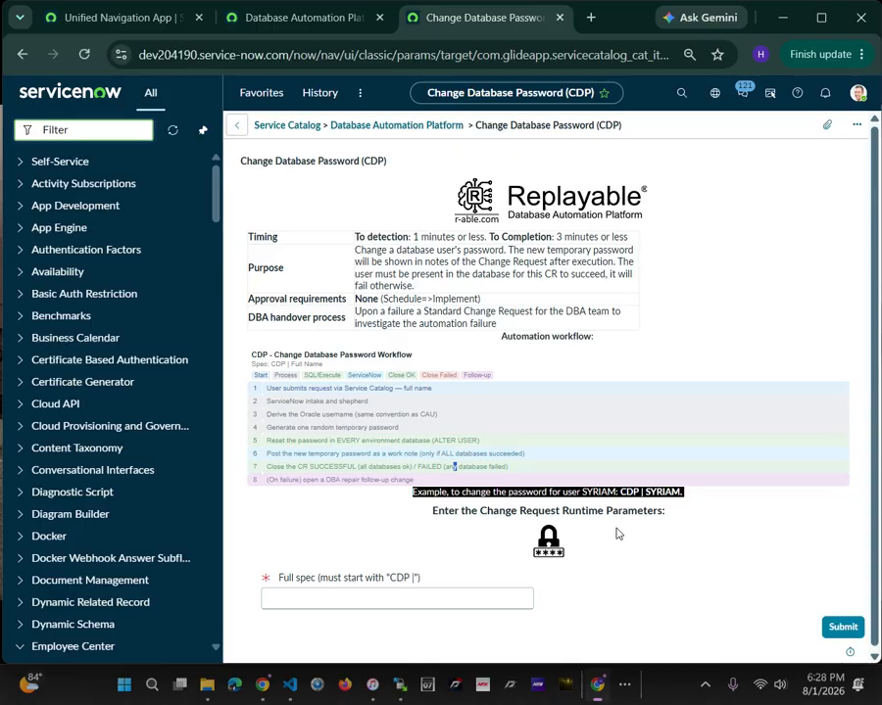
left_click(403, 606)
left_click_drag(584, 494, 678, 507)
left_click(628, 499)
Fill in the full spec with "CDP |" followed by the database username, and submit the request
left_click(328, 601)
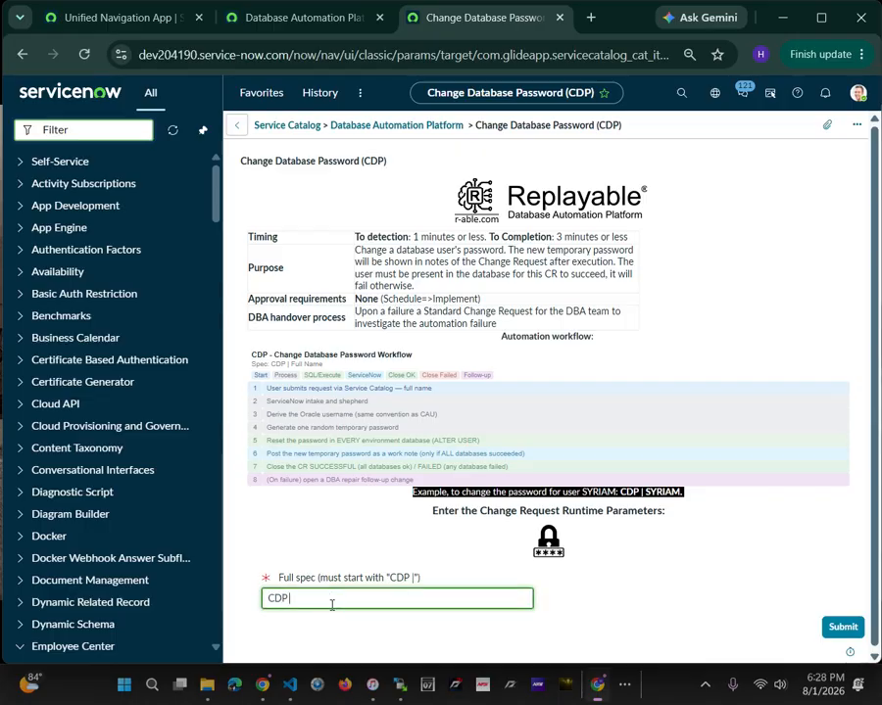
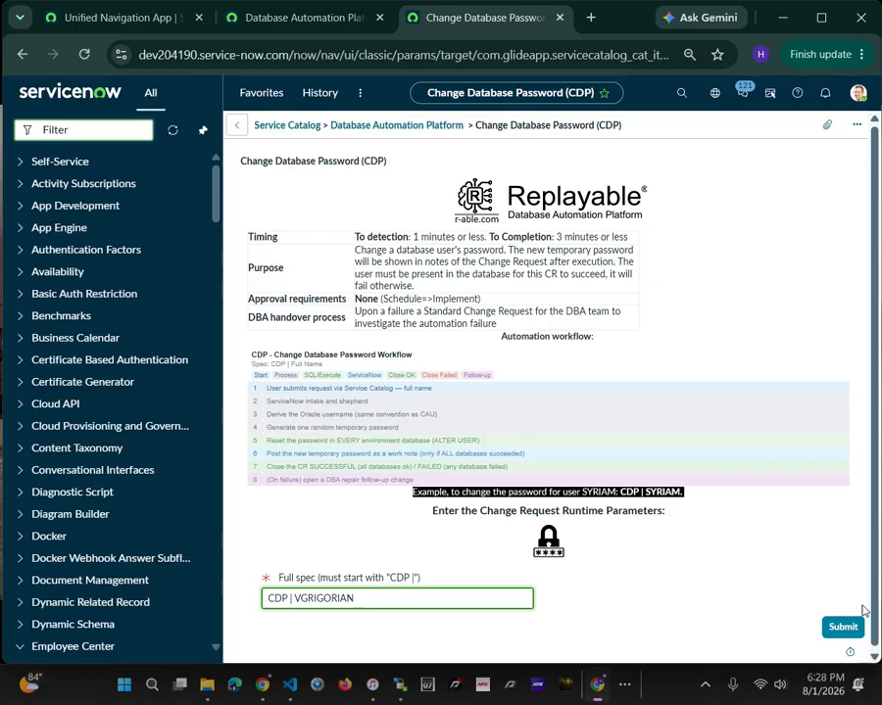
left_click(842, 627)
left_click(844, 628)
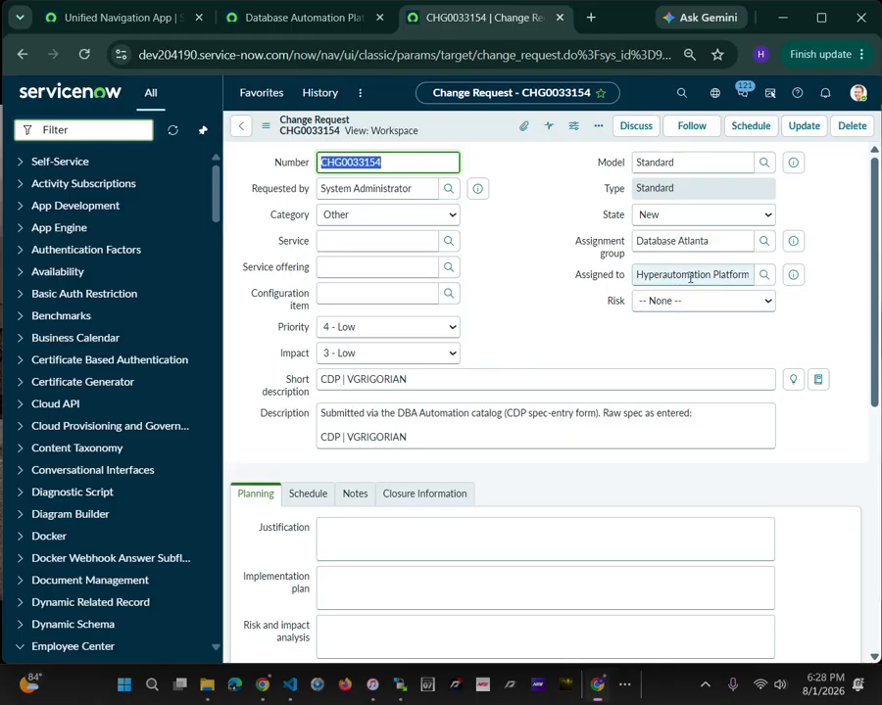
Check the user details of the change request's assignee, including the identity type
left_click(638, 275)
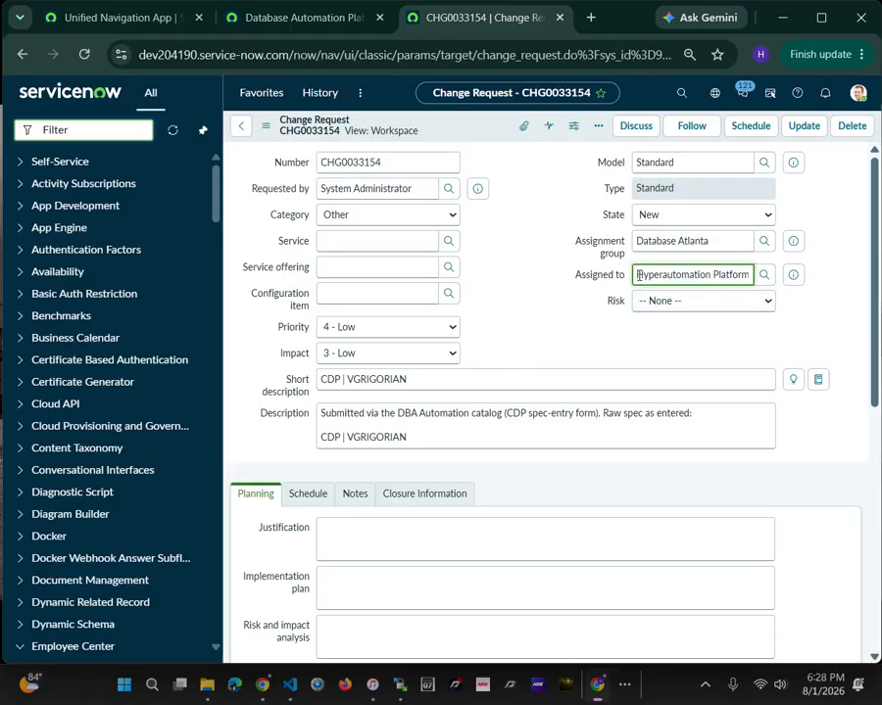
left_click(795, 281)
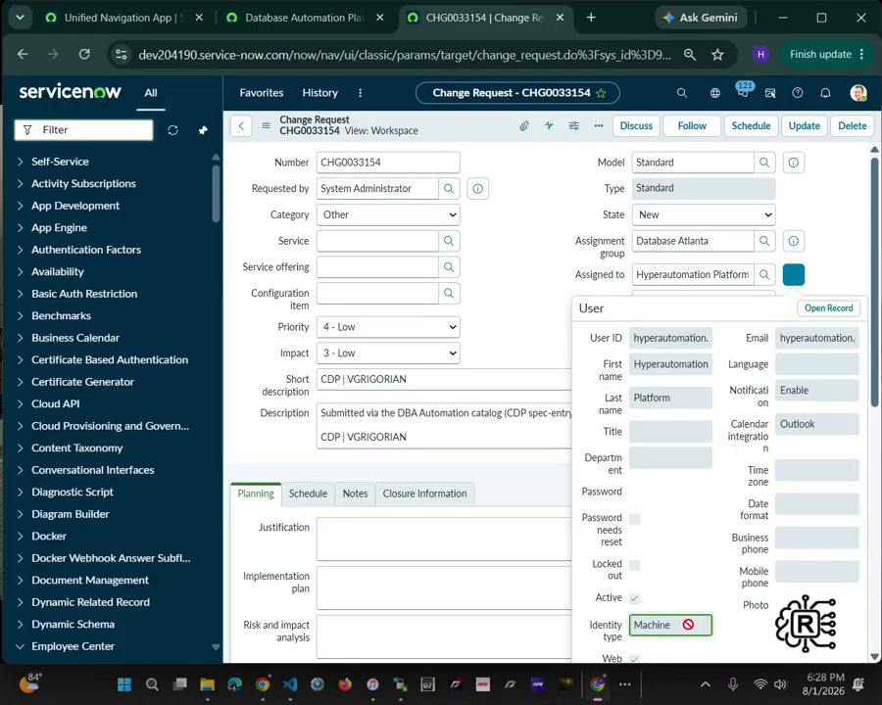
left_click(849, 252)
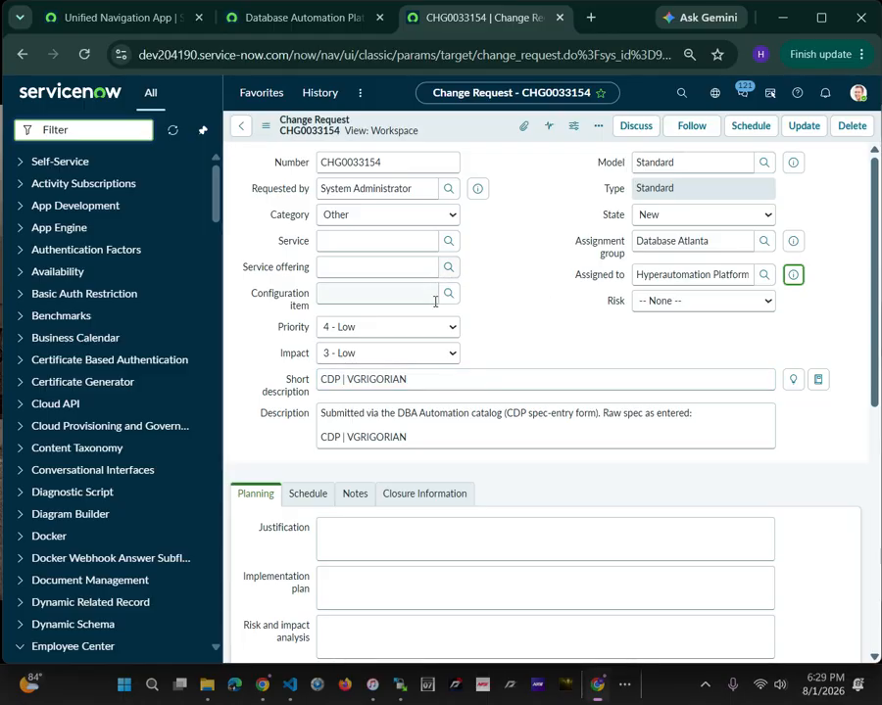
Advance the change request through Scheduled to Implement, checking its notes and activities in between
left_click(421, 386)
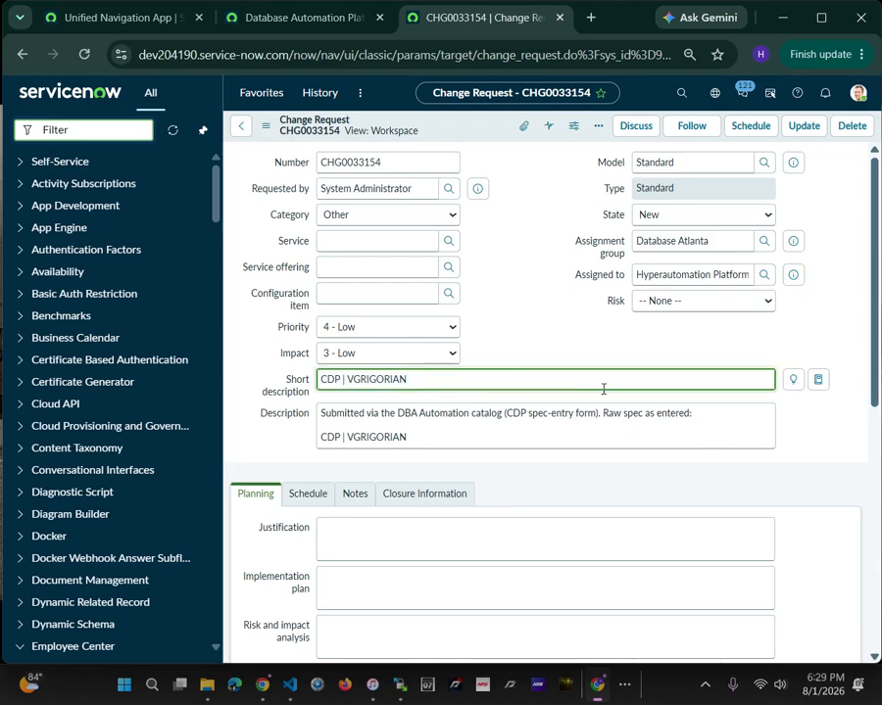
left_click(749, 127)
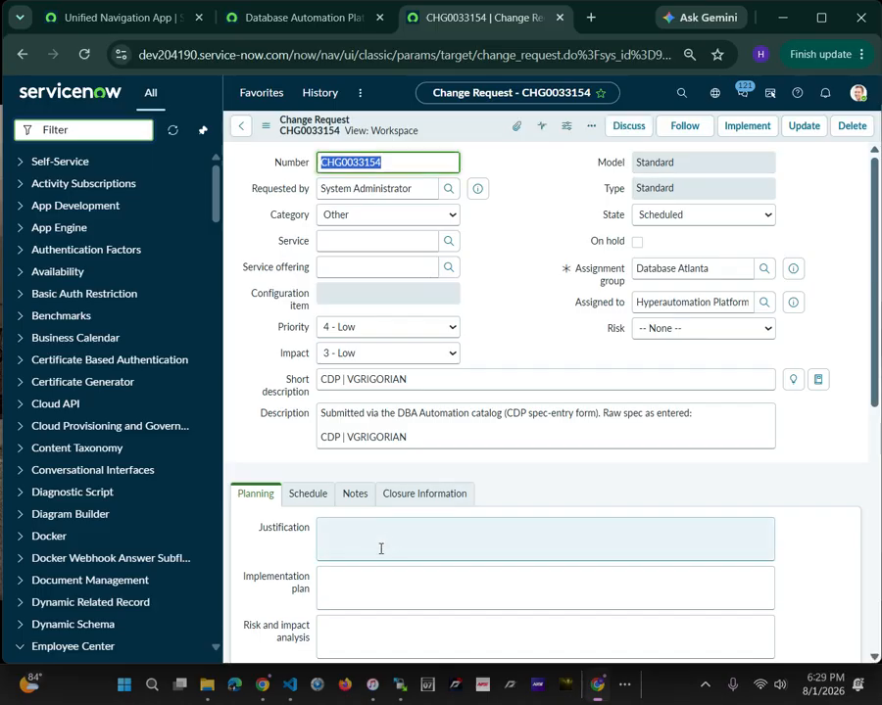
left_click(358, 494)
scroll(624, 477, "down", 5)
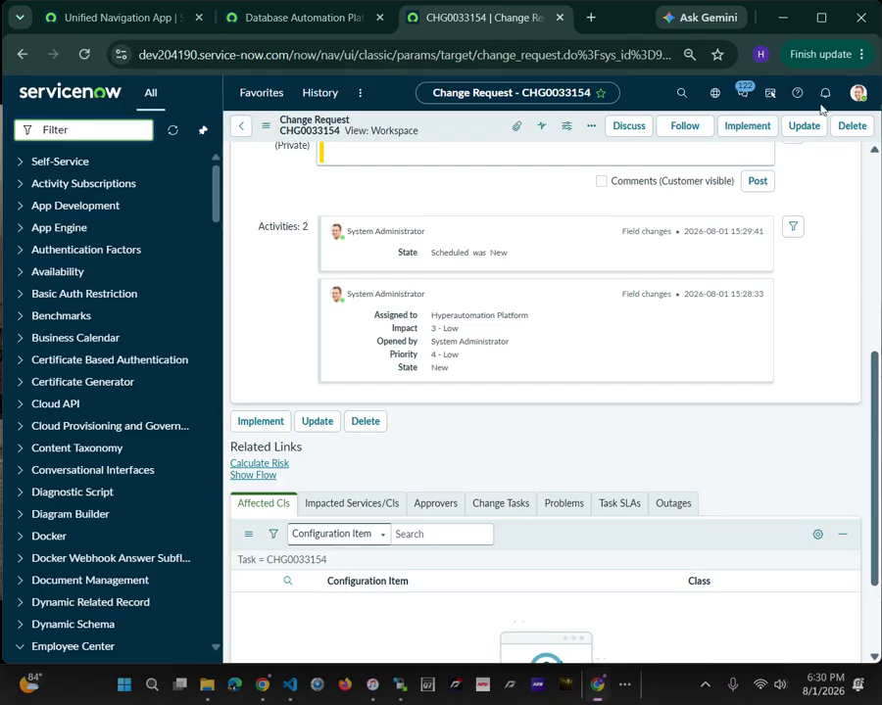
left_click(748, 130)
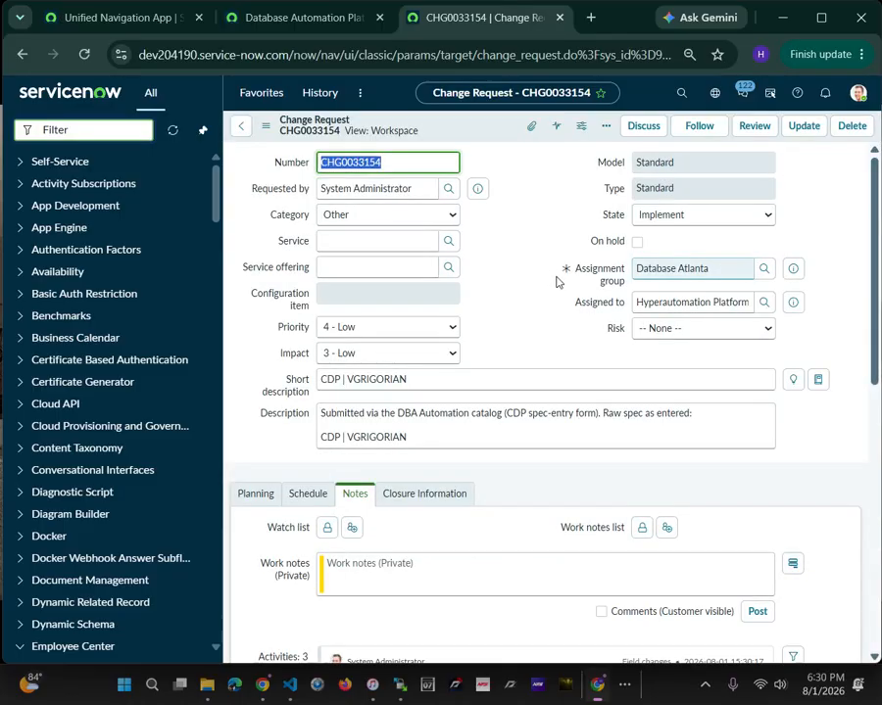
Monitor the change request's activities for updates from the automation, checking the username in the short description
scroll(569, 445, "down", 5)
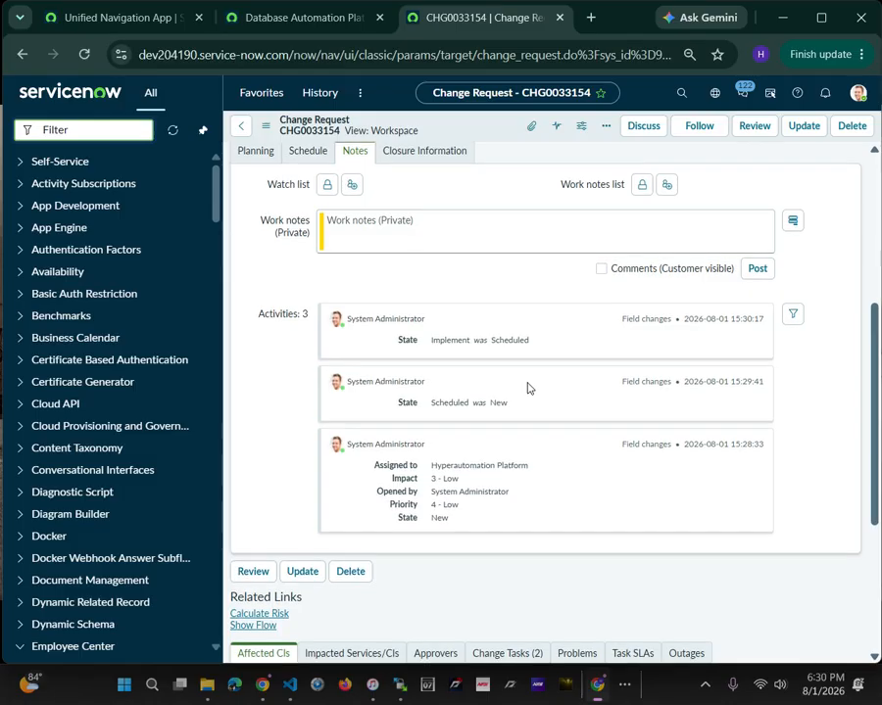
scroll(527, 387, "up", 2)
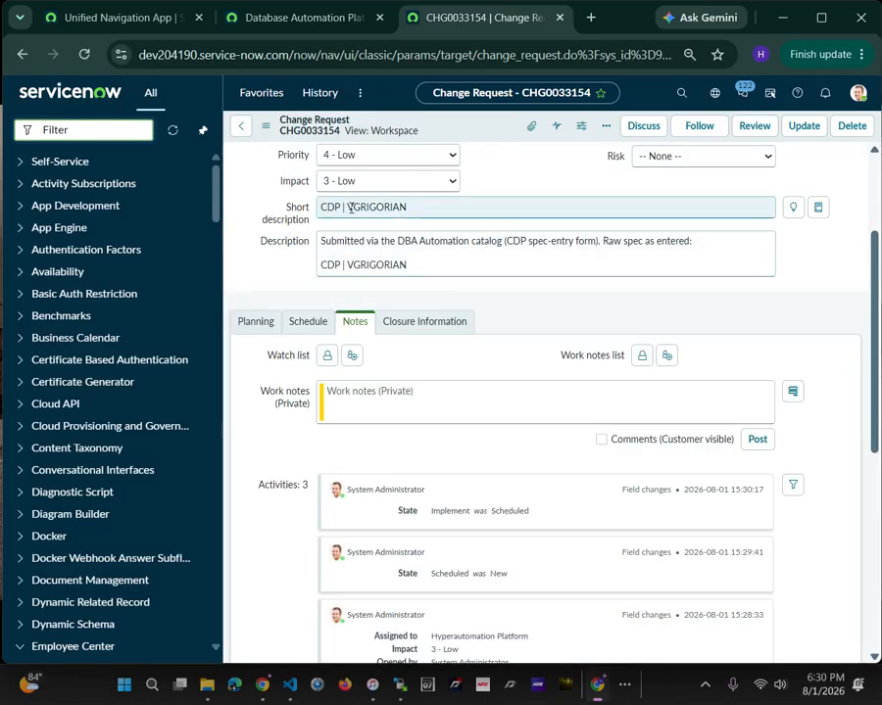
left_click_drag(349, 211, 435, 210)
scroll(549, 373, "down", 2)
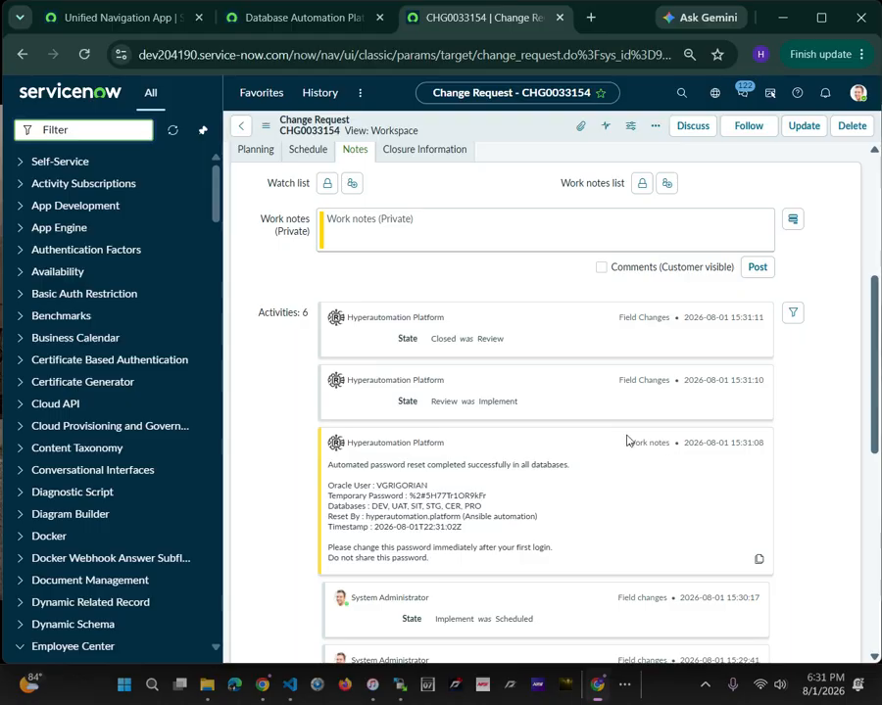
Examine the change request's state and the automation's work note, including the Oracle user, temporary password and databases
scroll(628, 440, "up", 5)
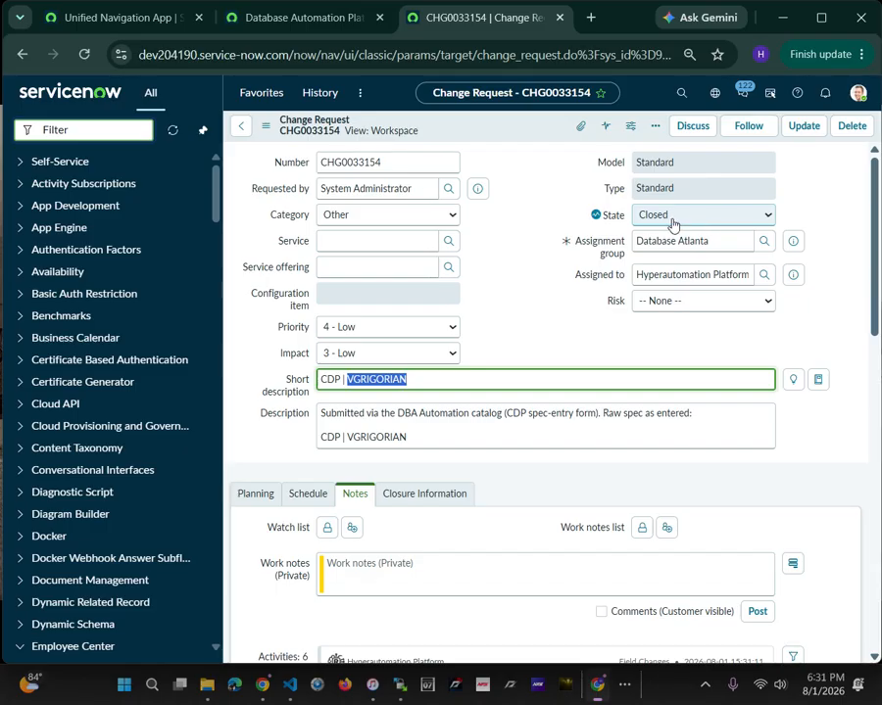
scroll(667, 228, "down", 3)
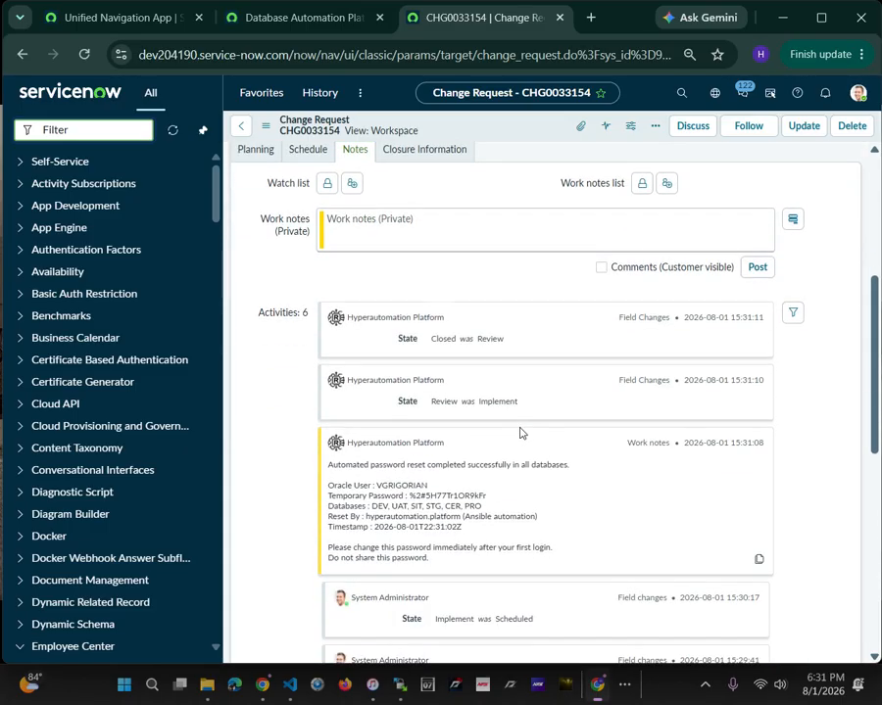
scroll(521, 431, "down", 3)
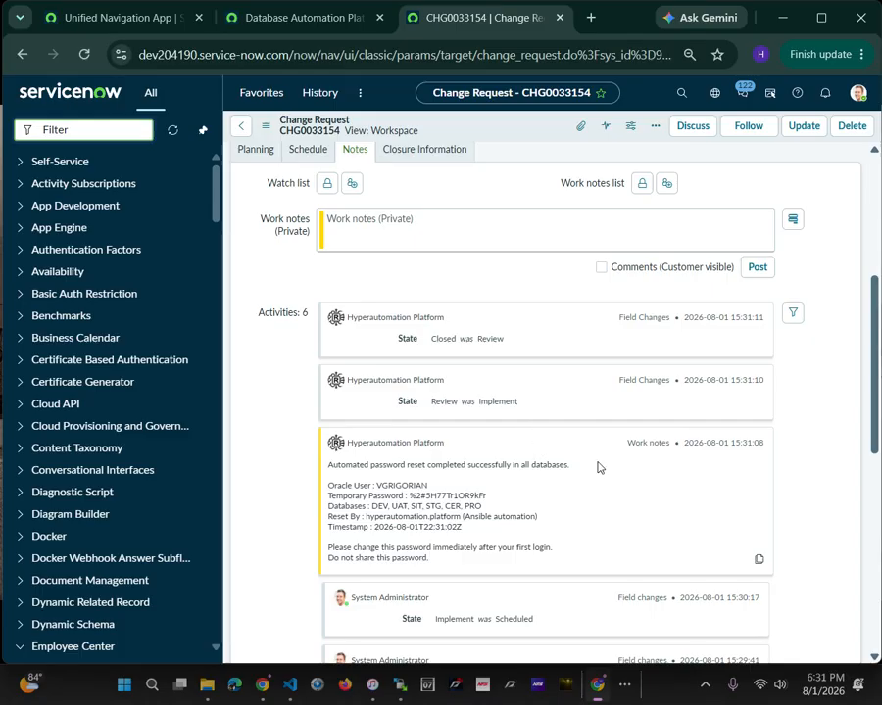
scroll(599, 468, "down", 3)
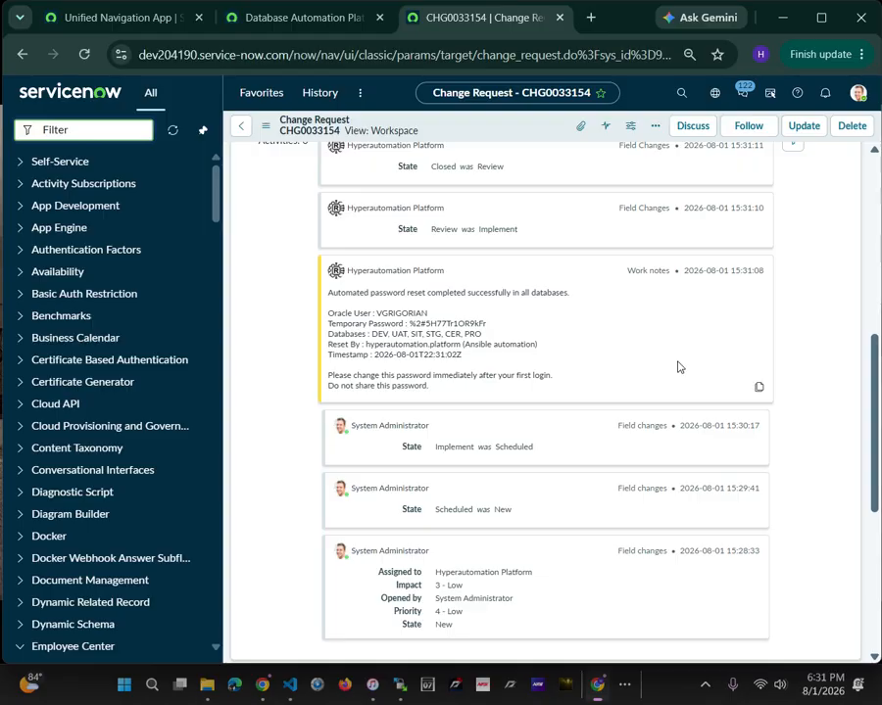
scroll(635, 369, "up", 3)
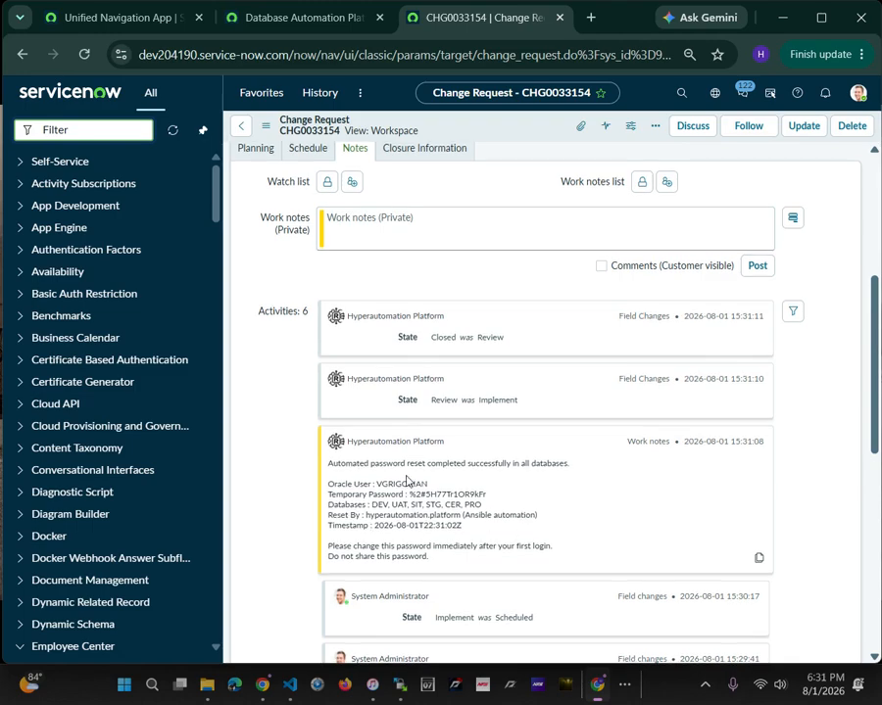
scroll(408, 480, "down", 1)
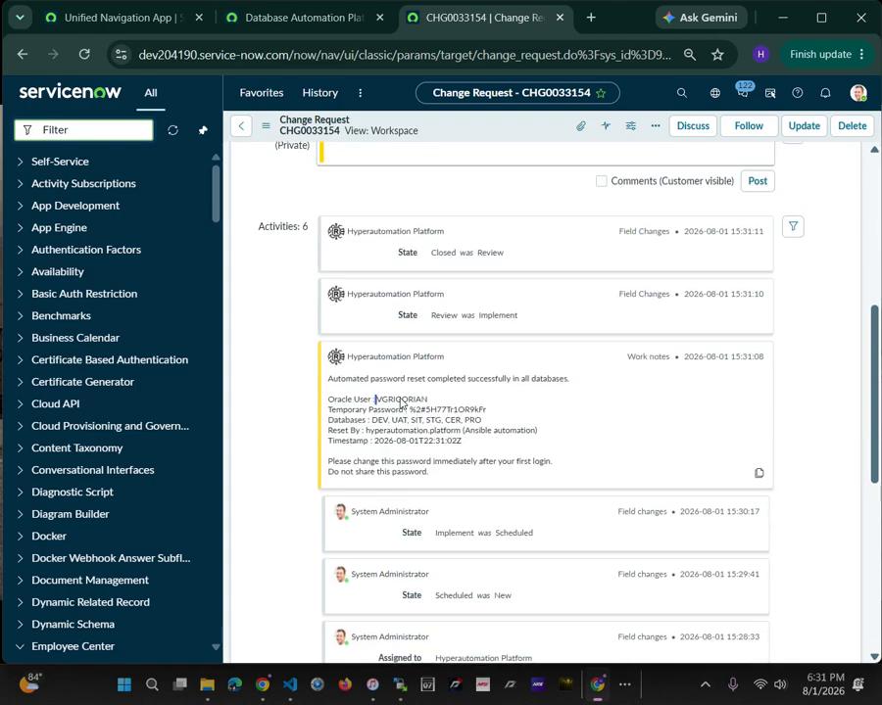
double_click(400, 402)
left_click(416, 417)
scroll(519, 455, "up", 5)
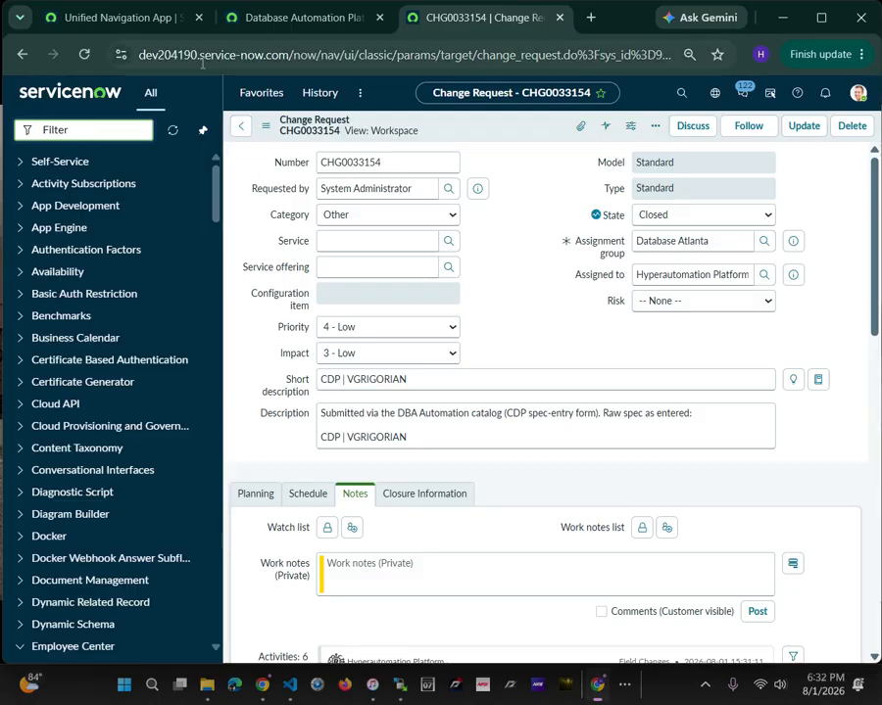
Open the Database Automation Platform catalog by filtering the navigator for "database", and collapse the CDP and CAU item previews
left_click(274, 98)
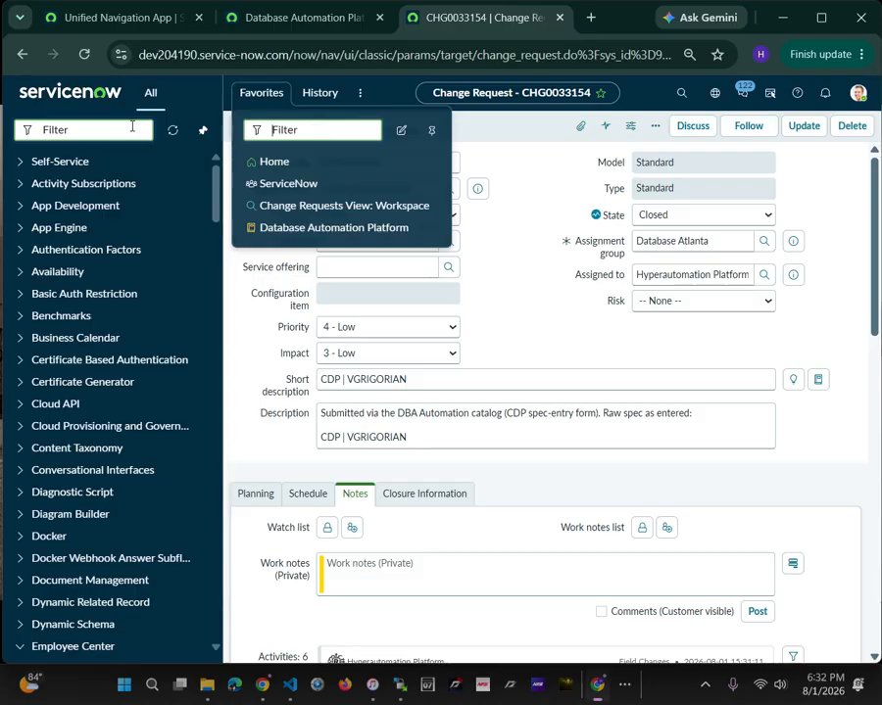
left_click(117, 129)
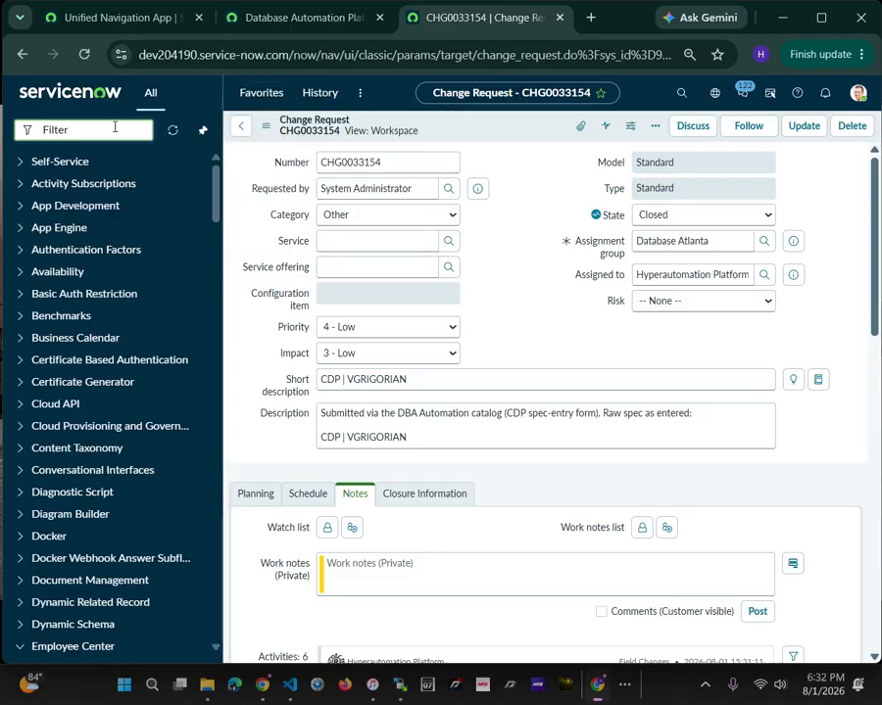
type("database")
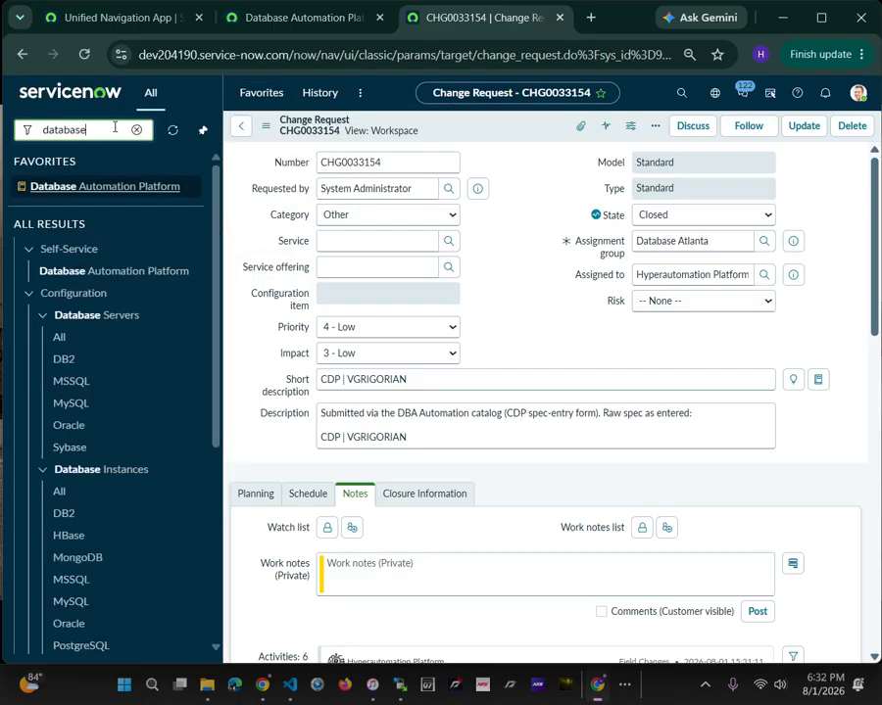
left_click(102, 275)
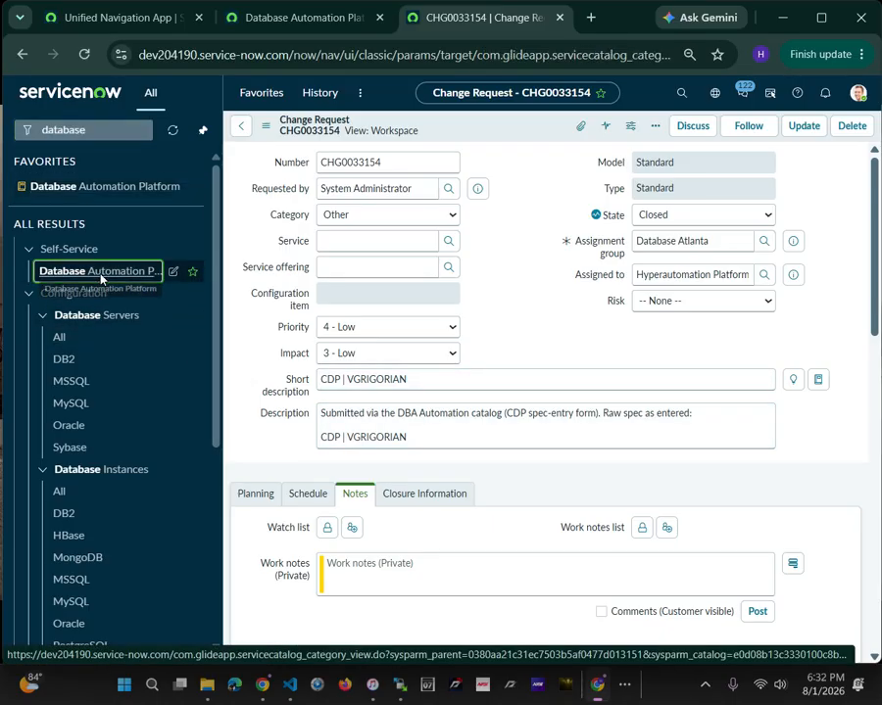
left_click(366, 261)
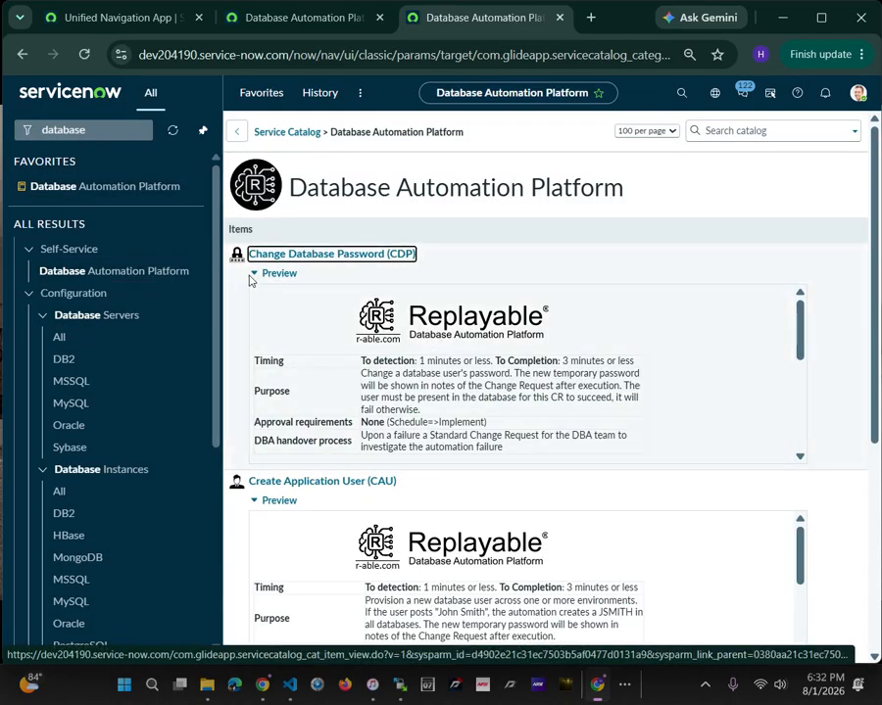
left_click(256, 276)
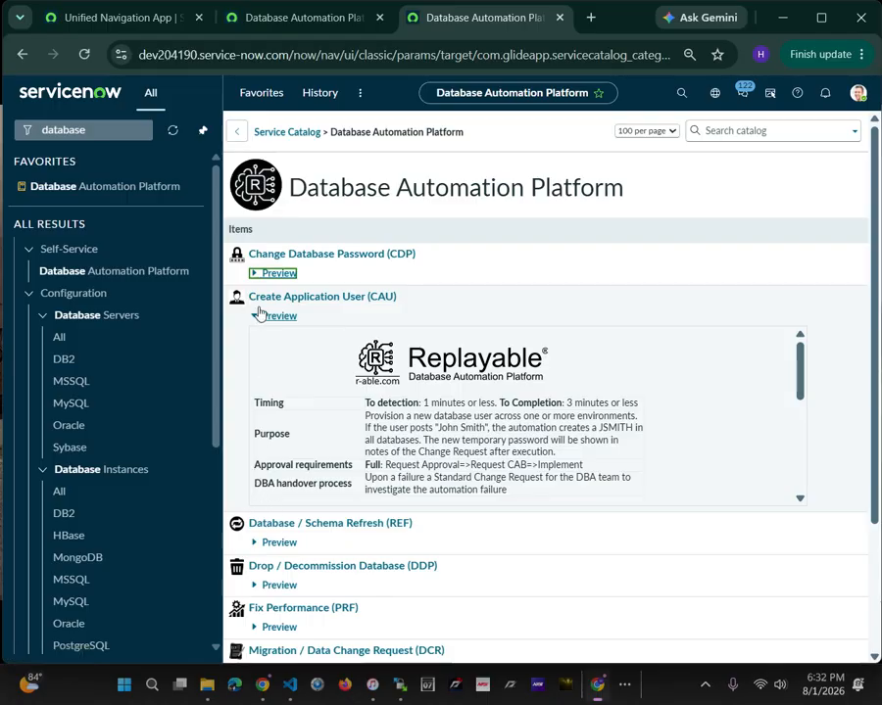
left_click(256, 316)
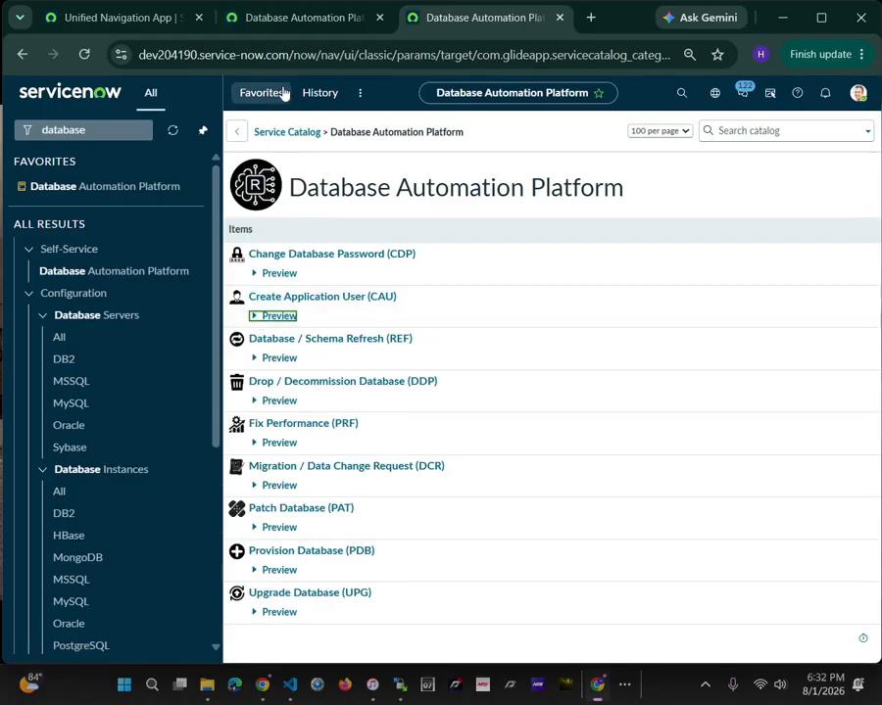
Open the favorite Change Requests View: Workspace list and review the short descriptions of the DDP and PDB requests
left_click(283, 93)
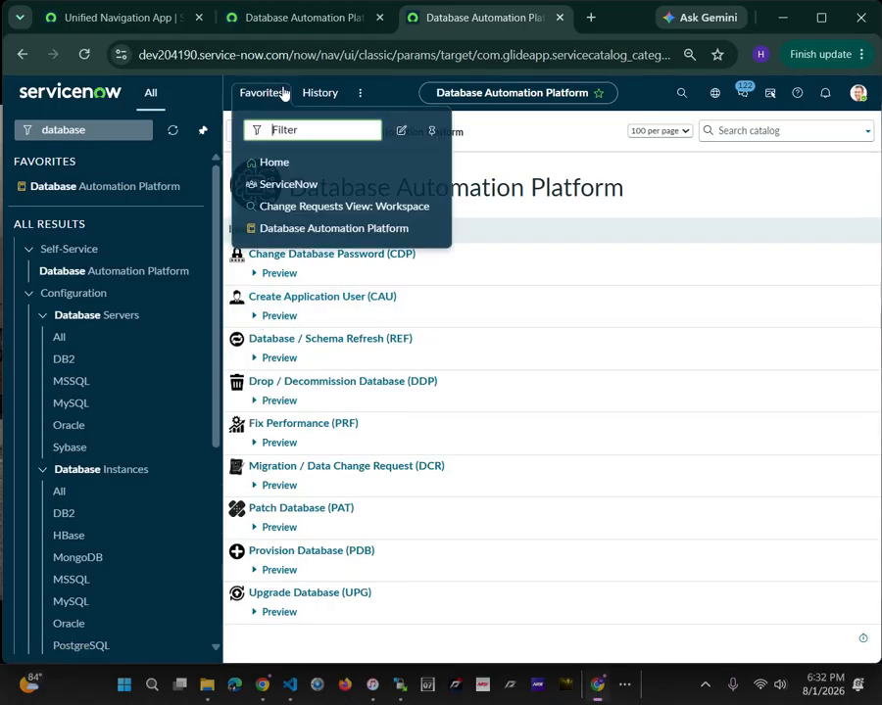
left_click(314, 207)
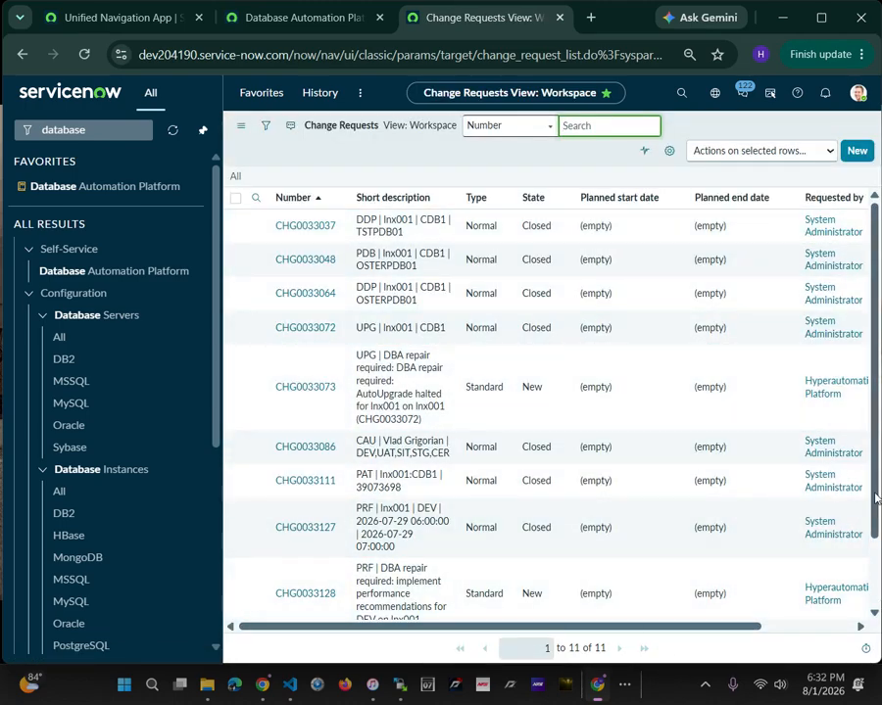
scroll(879, 539, "down", 1)
scroll(879, 539, "up", 2)
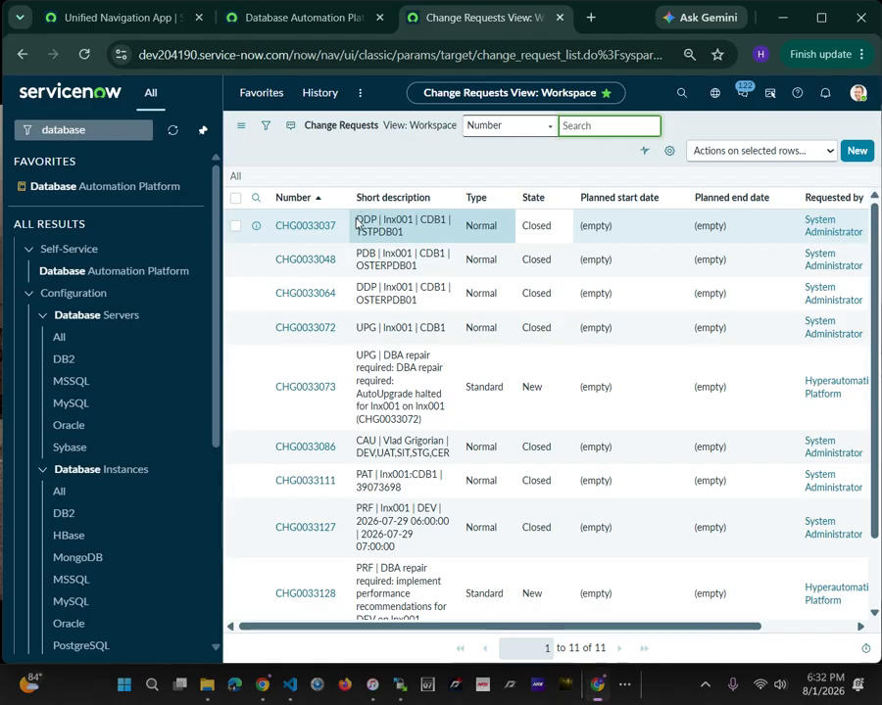
left_click_drag(357, 219, 410, 236)
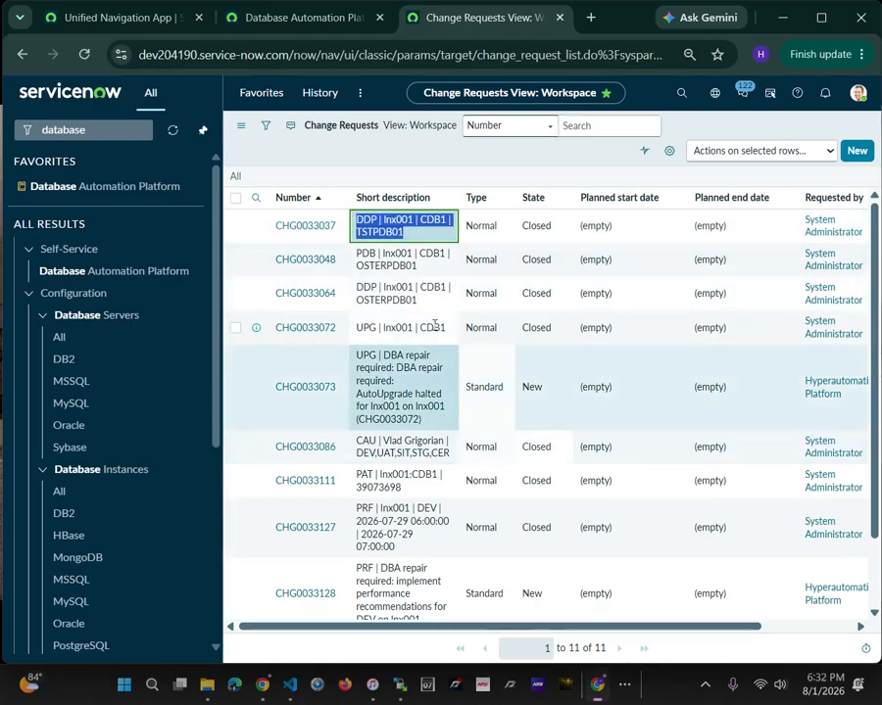
left_click(410, 268)
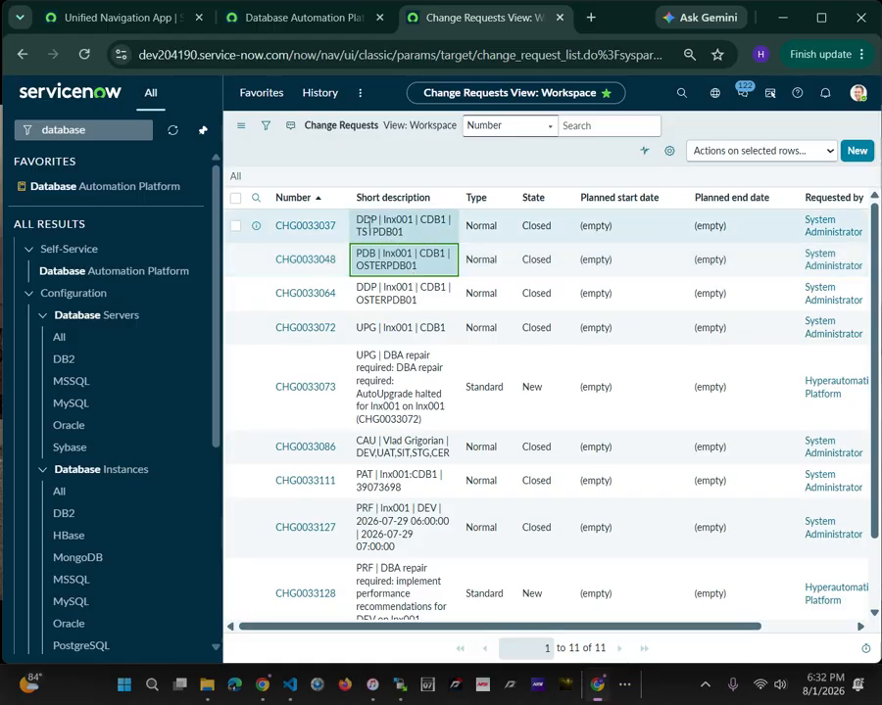
left_click(362, 225)
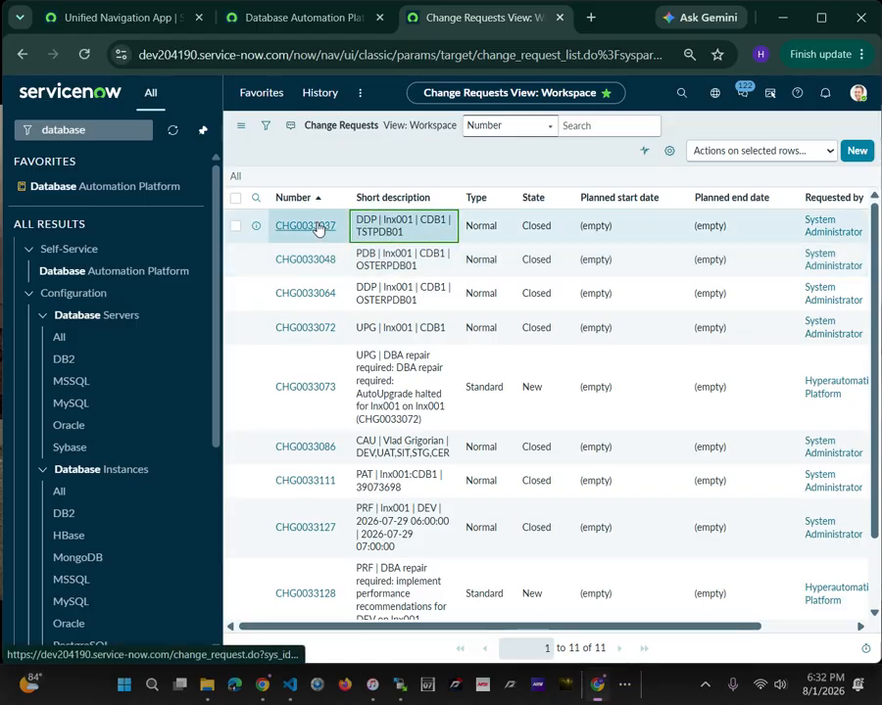
Open change request CHG0033037 and review its activities down to the CAB approval history
left_click(317, 228)
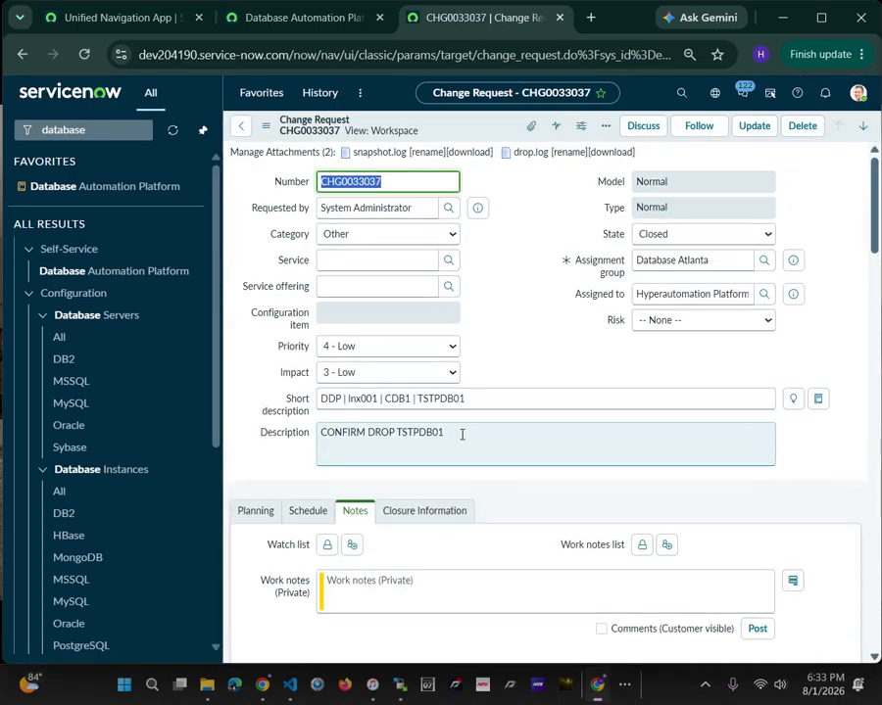
scroll(462, 435, "down", 3)
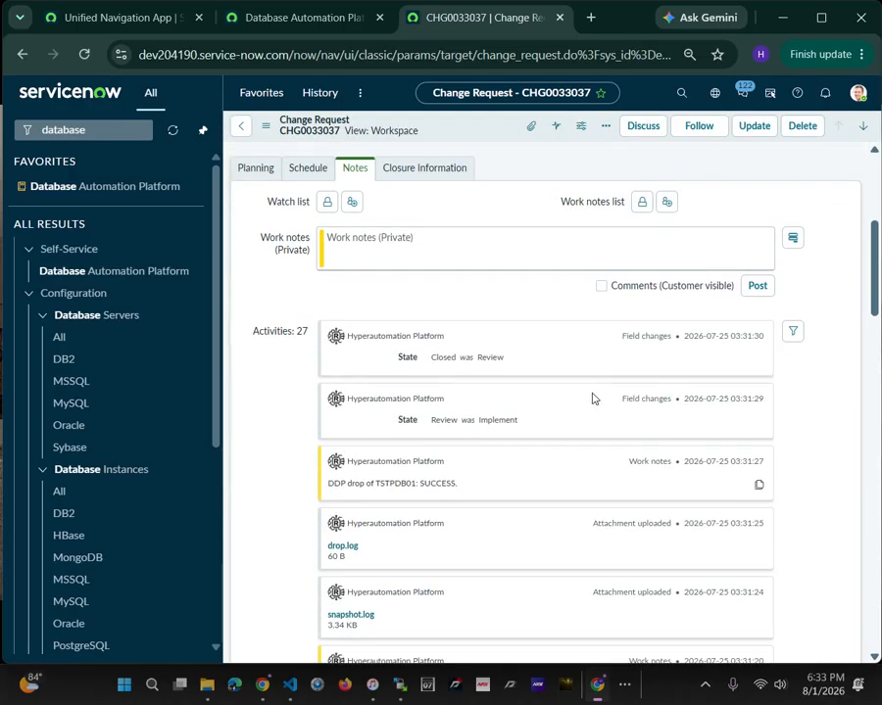
scroll(590, 399, "down", 2)
scroll(605, 429, "down", 2)
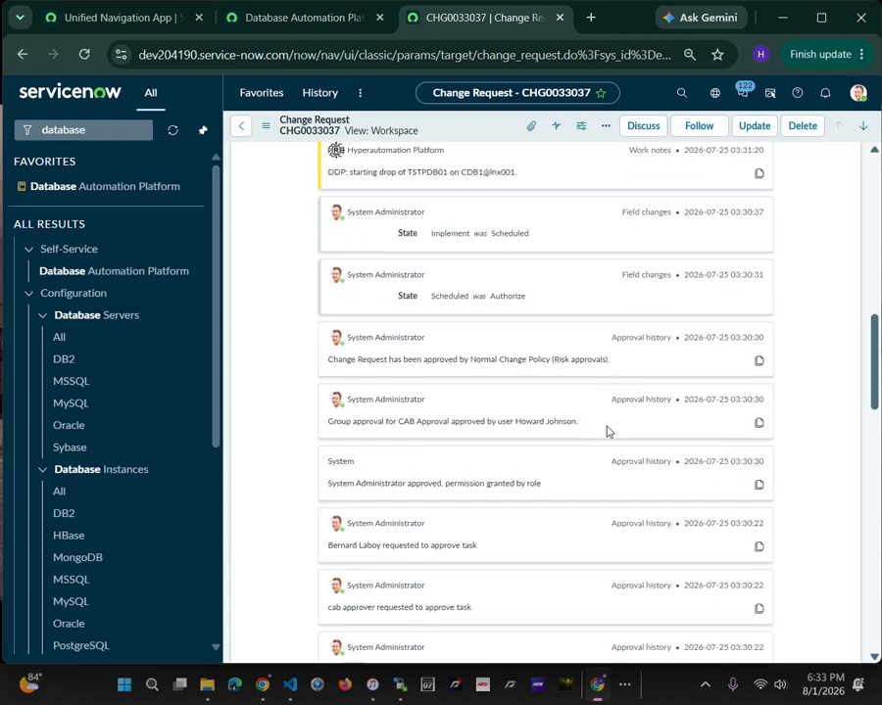
scroll(563, 358, "down", 3)
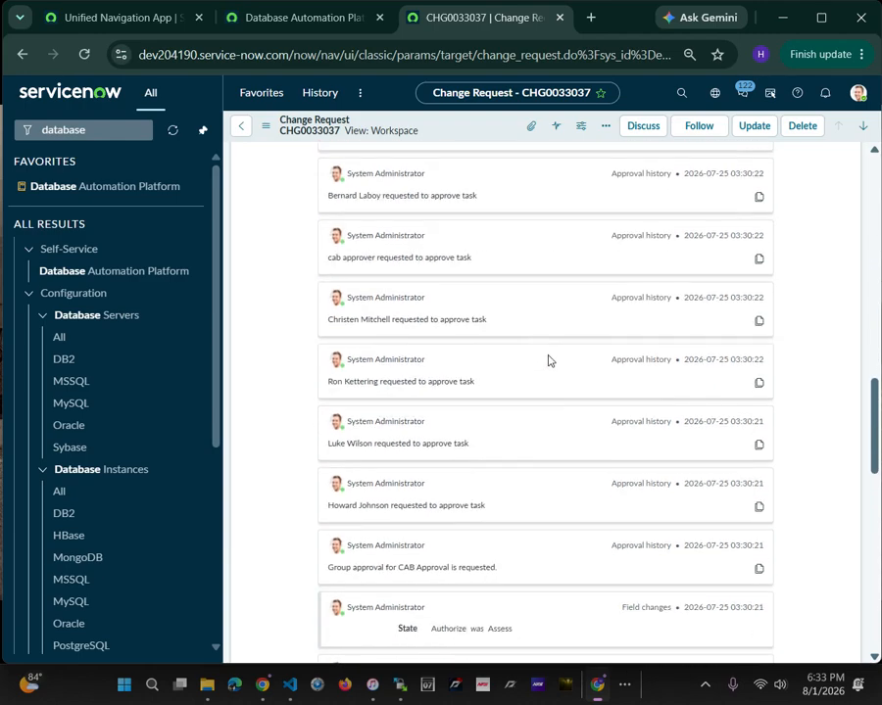
scroll(549, 362, "down", 2)
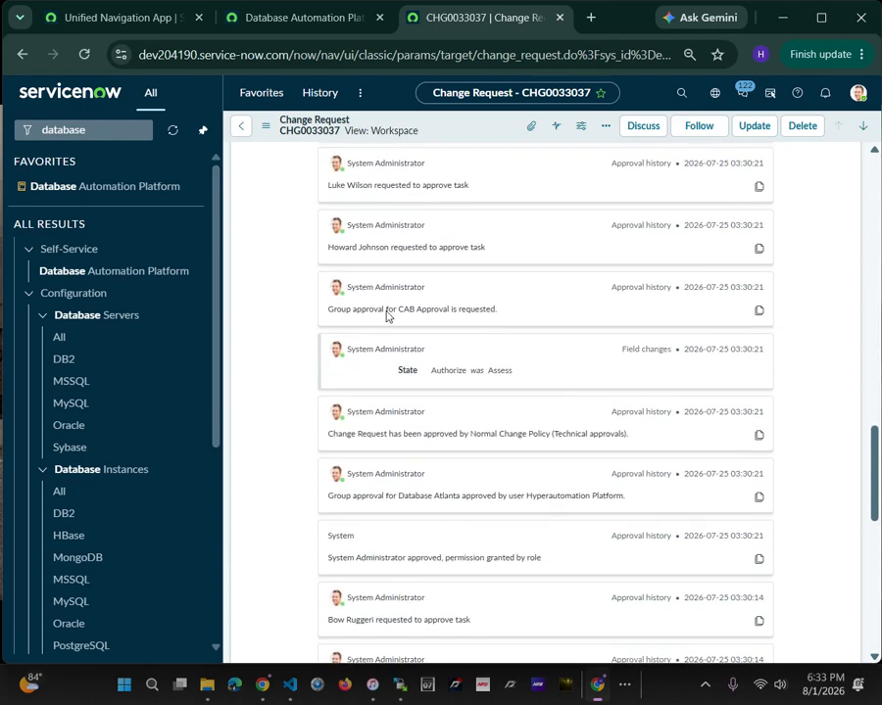
left_click_drag(386, 315, 527, 321)
Check the drop confirmation in CHG0033037's description and the automation's work notes on starting and finishing the TSTPDB01 drop
scroll(617, 392, "up", 10)
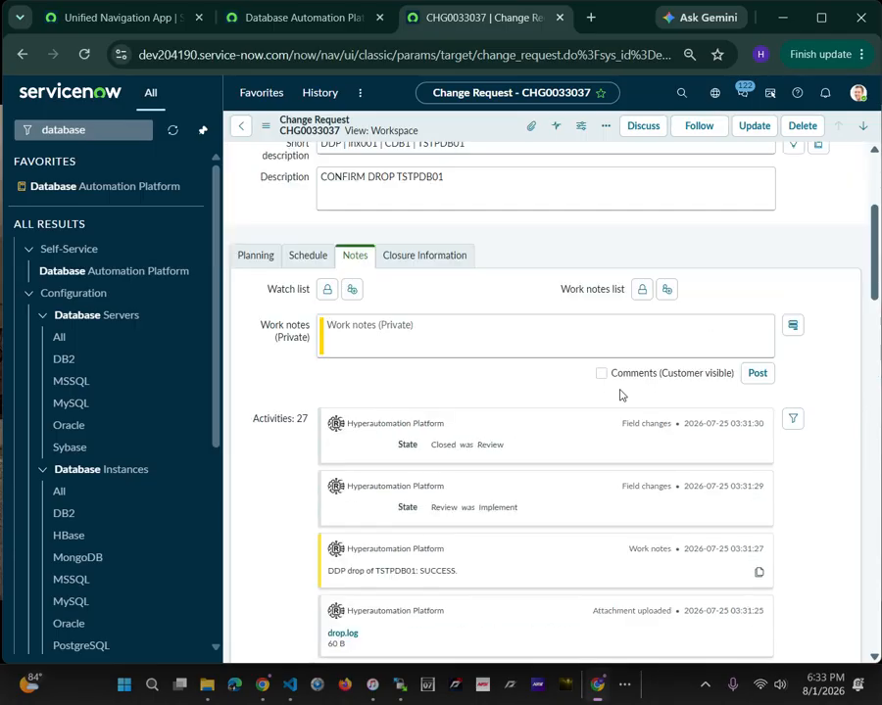
scroll(620, 394, "up", 2)
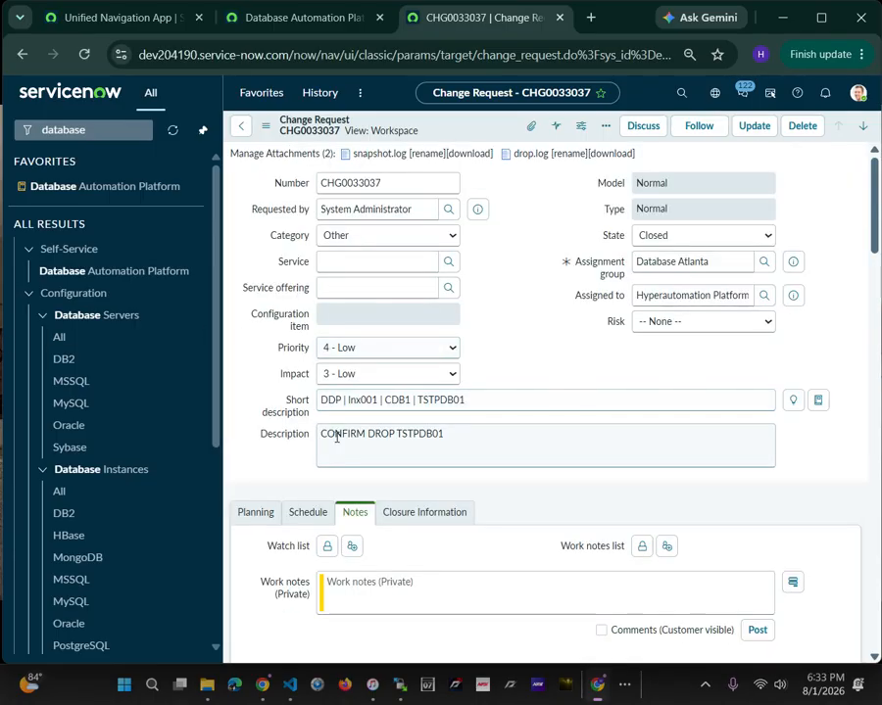
scroll(519, 517, "down", 4)
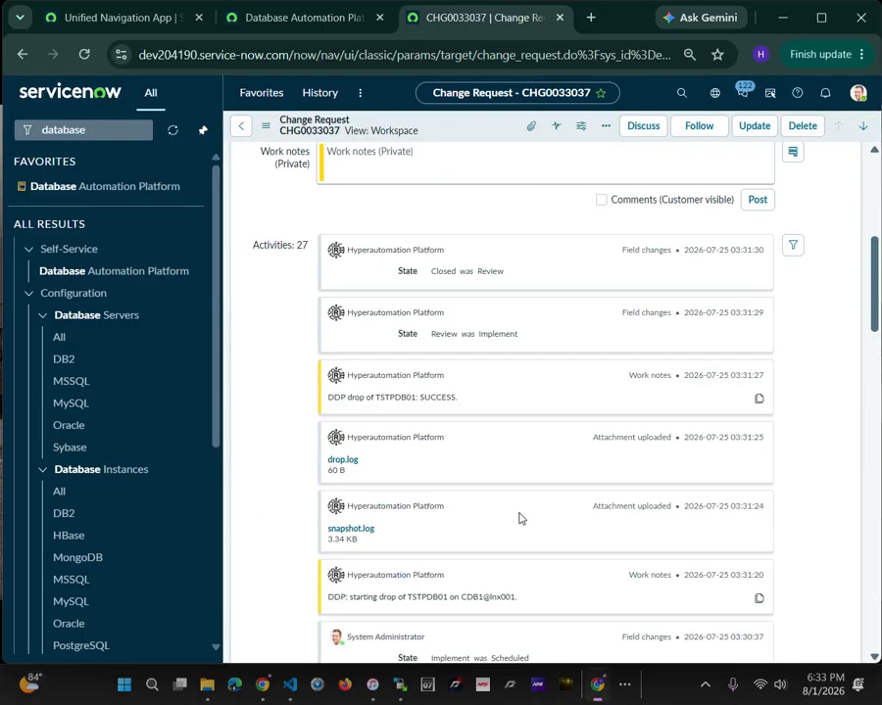
left_click_drag(342, 406, 495, 408)
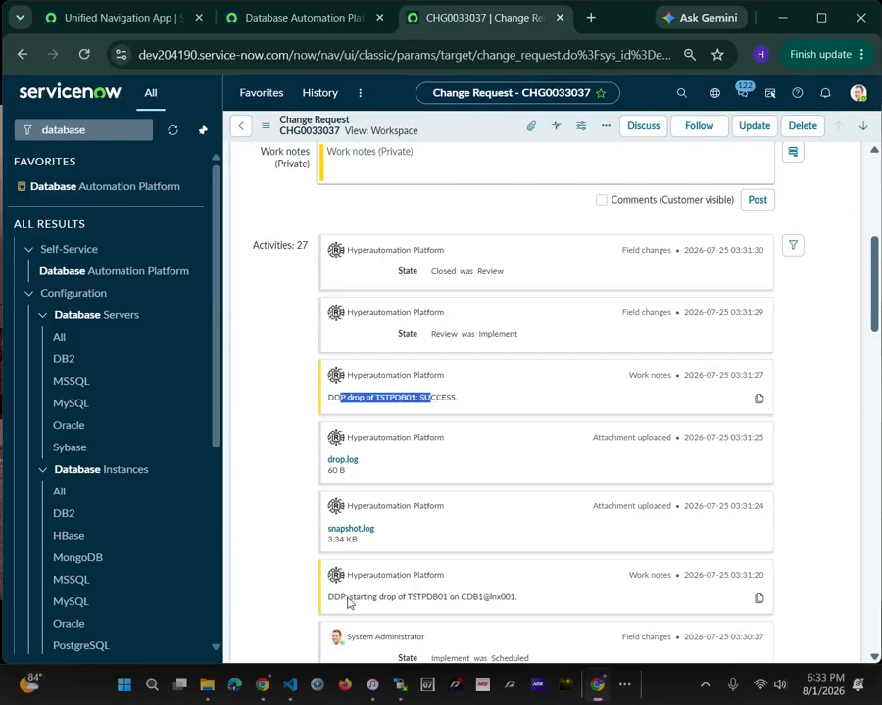
left_click_drag(348, 603, 504, 599)
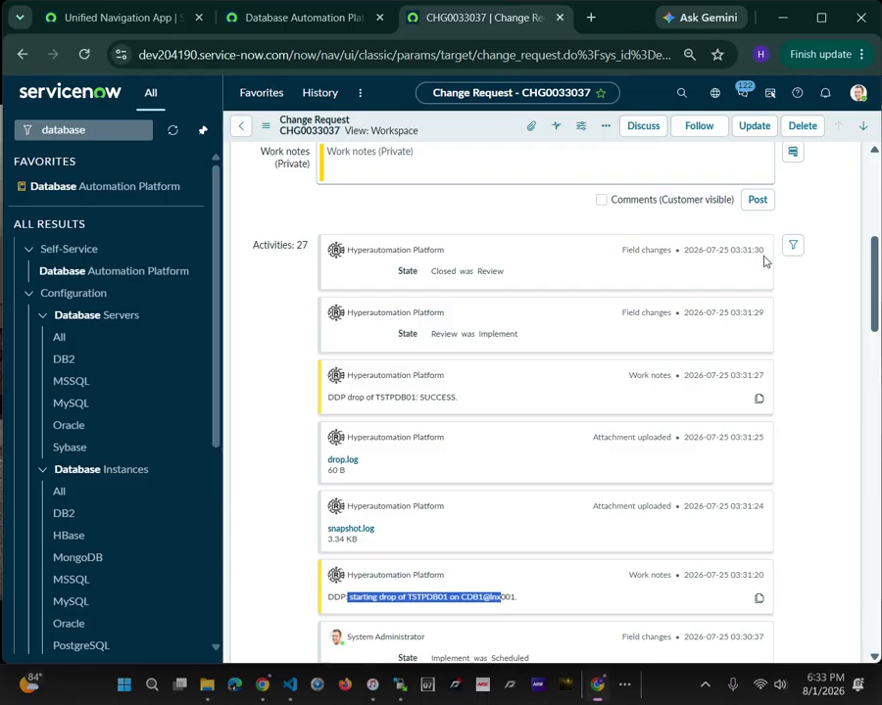
Return to the change request list and open the patching request CHG0033153
left_click(241, 126)
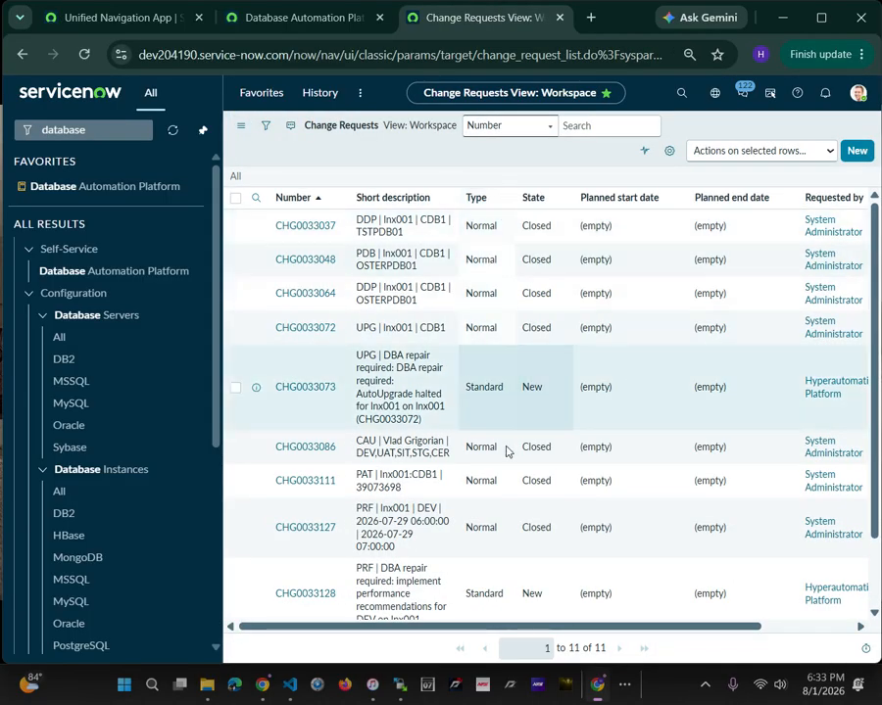
left_click(308, 389)
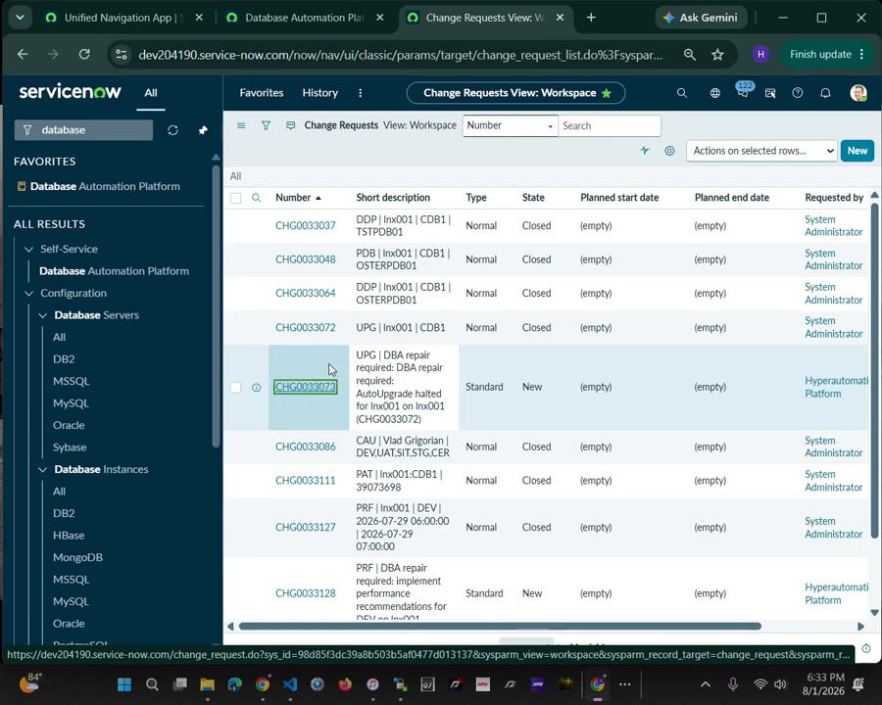
scroll(323, 541, "down", 2)
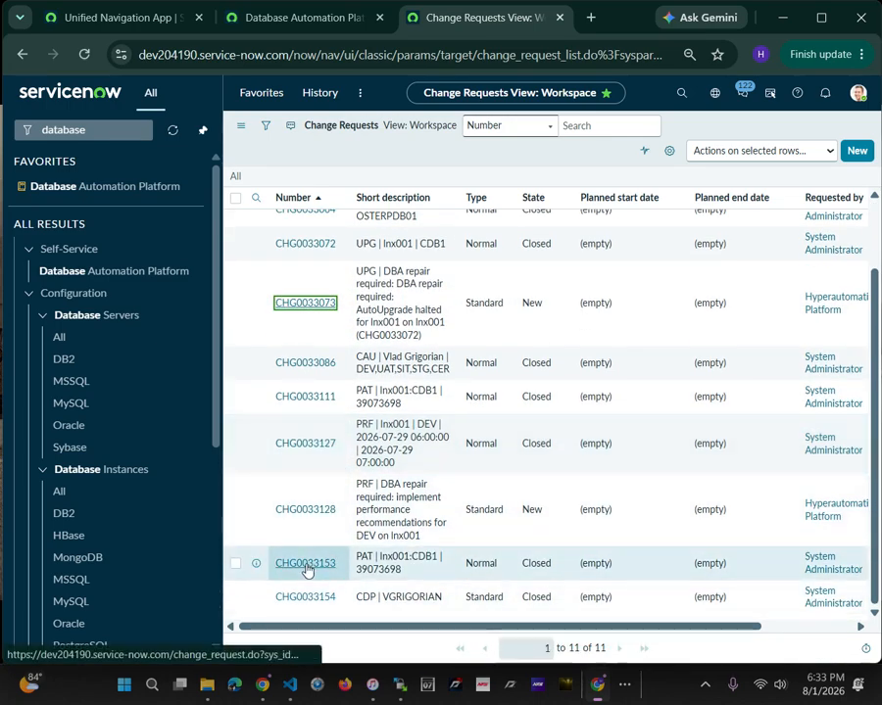
left_click(305, 567)
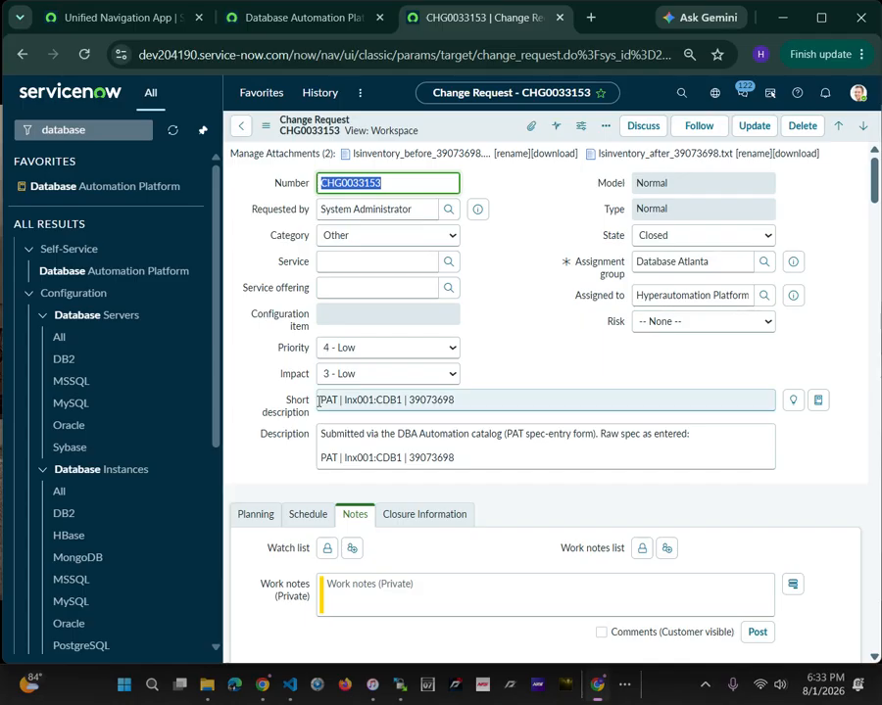
Examine the parts of CHG0033153's short description: the PAT code, target host, database and patch number
left_click_drag(317, 401, 342, 405)
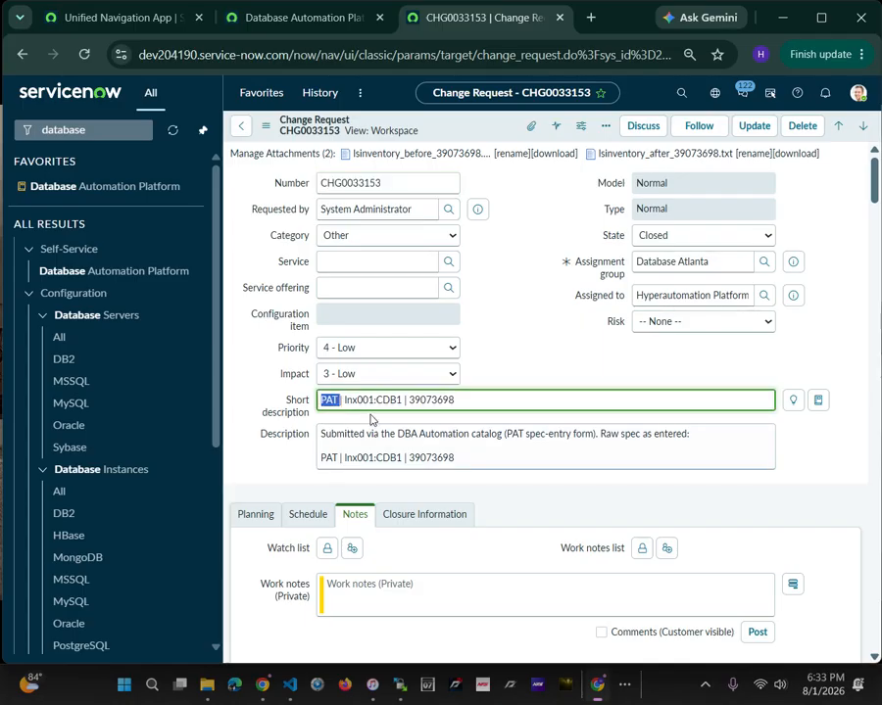
left_click(339, 401)
left_click_drag(345, 400, 375, 404)
left_click_drag(377, 400, 398, 402)
left_click(484, 404)
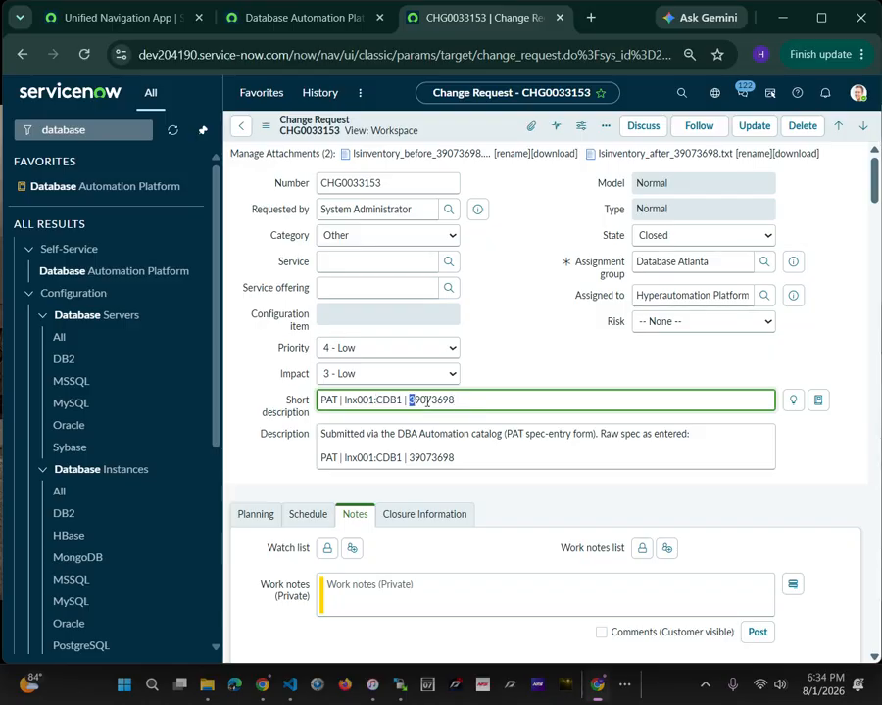
left_click_drag(412, 402, 471, 402)
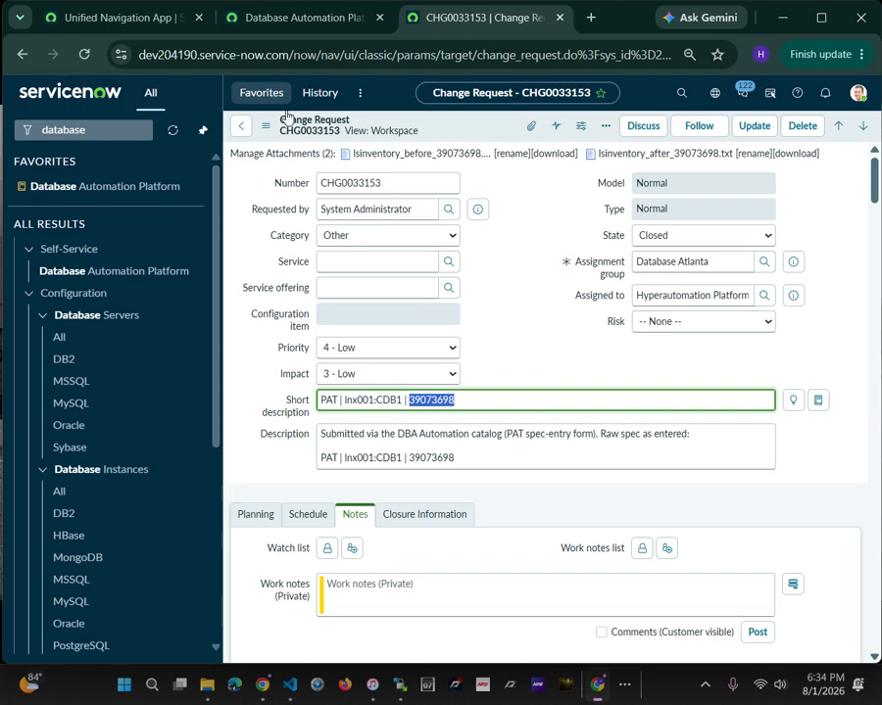
Examine the automation's patch application work note in CHG0033153, including the post-patch inventory and the list of fixed bugs
scroll(538, 360, "down", 1)
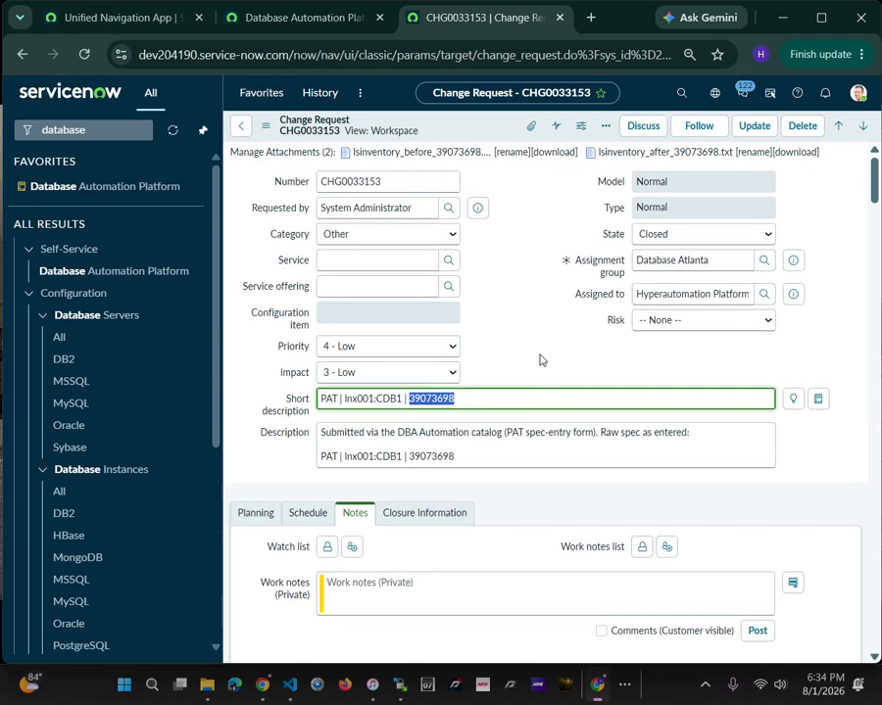
scroll(539, 359, "down", 6)
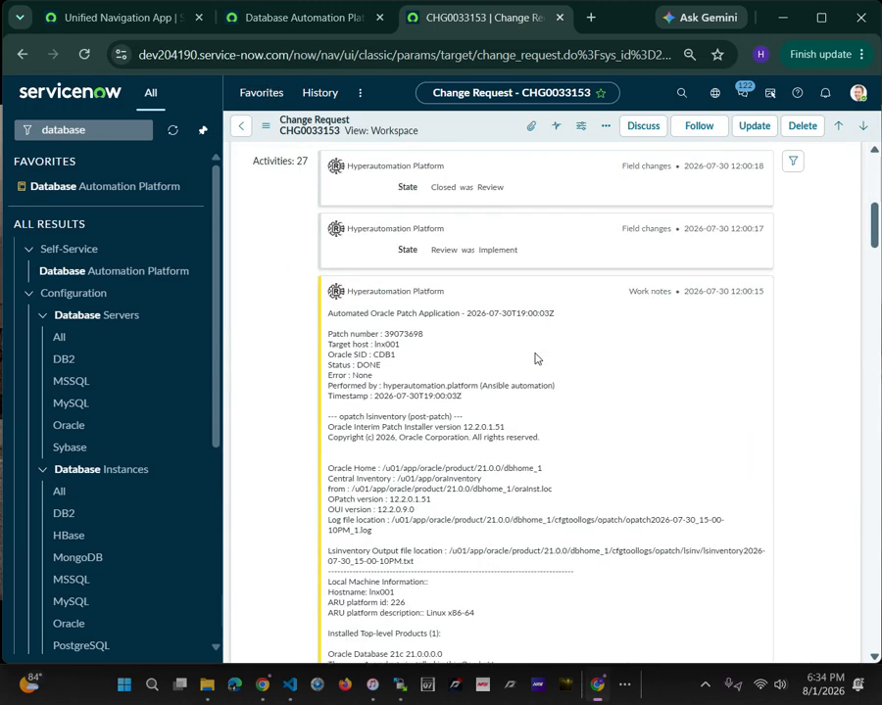
scroll(536, 359, "down", 1)
scroll(670, 288, "down", 3)
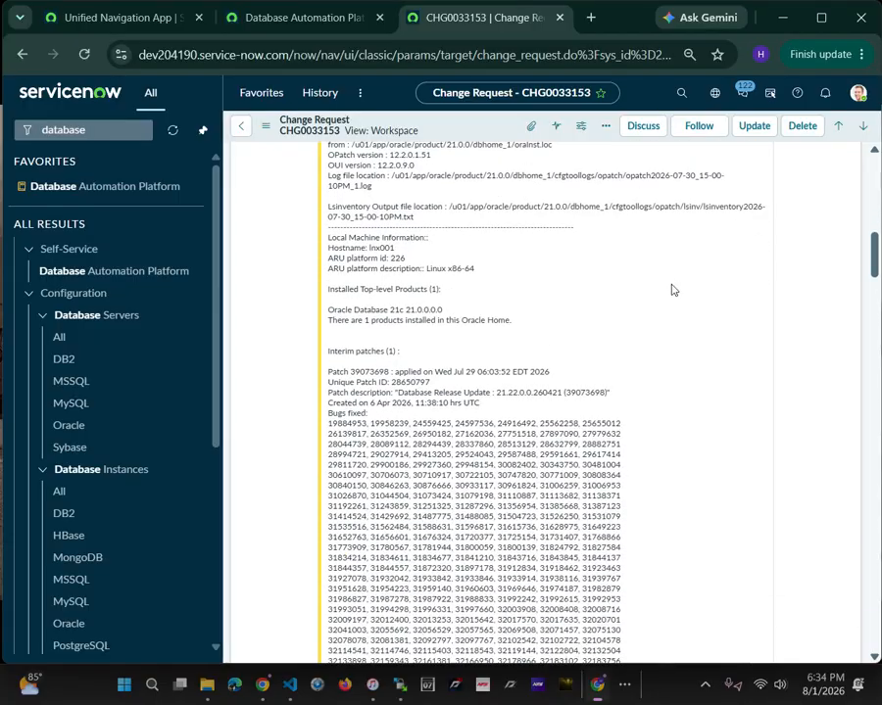
scroll(672, 362, "down", 10)
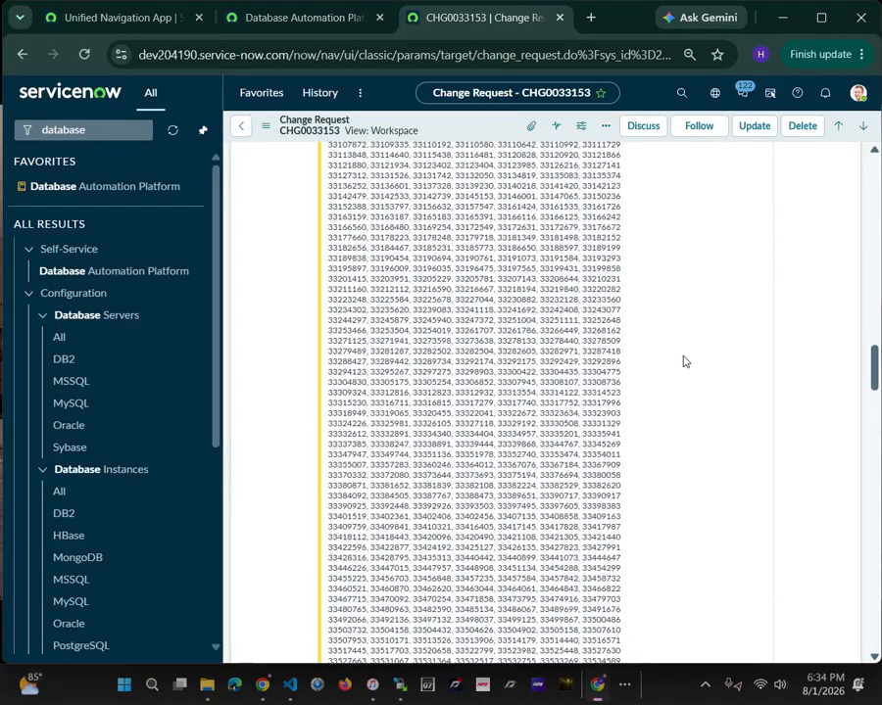
scroll(684, 357, "up", 12)
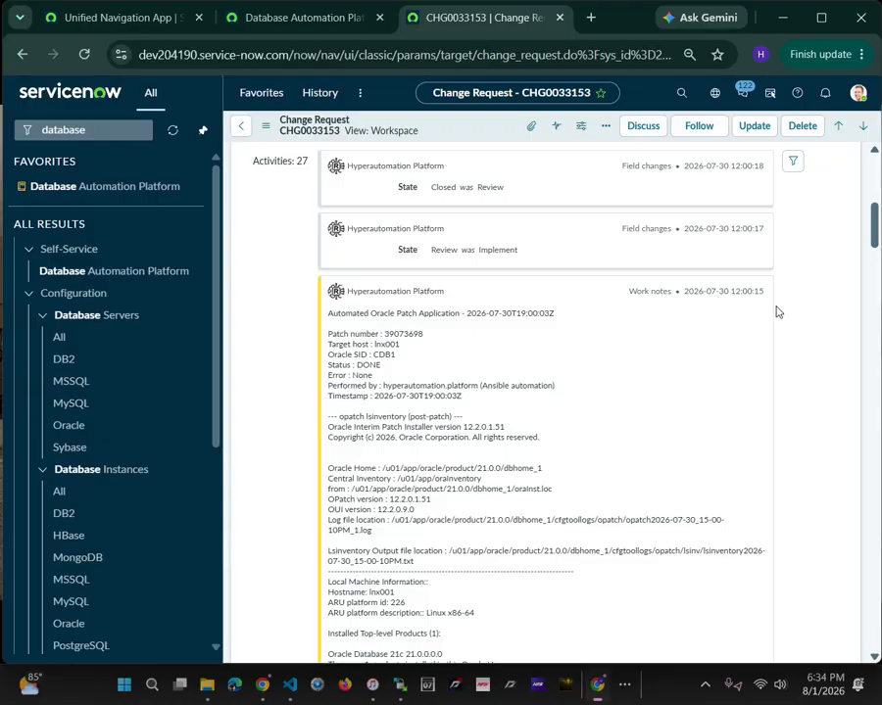
Check the before/after inventory attachments and patching start note in CHG0033153, and return to the change request list
scroll(777, 312, "down", 20)
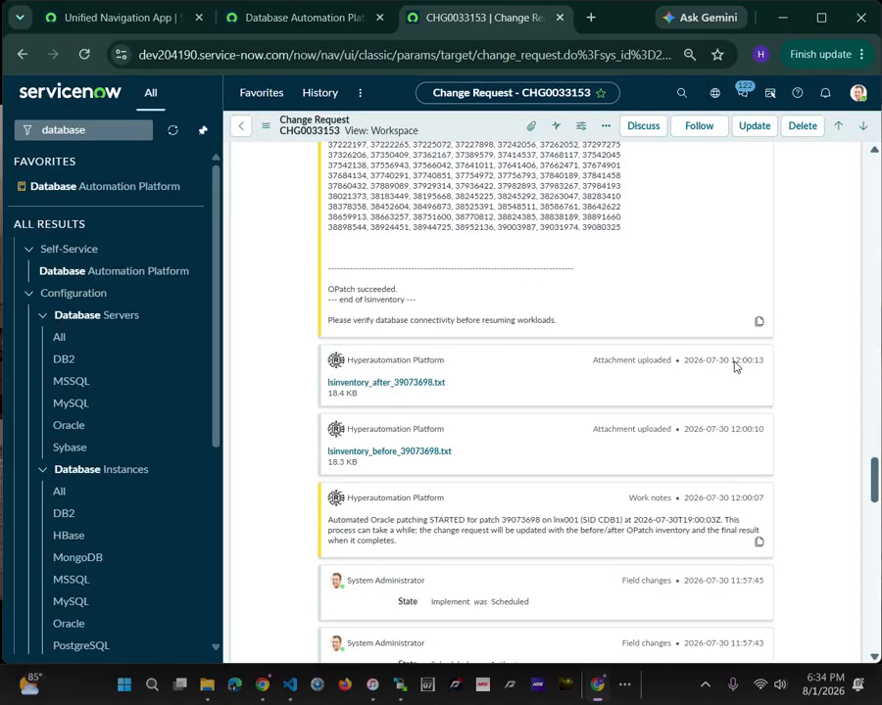
left_click_drag(875, 487, 875, 178)
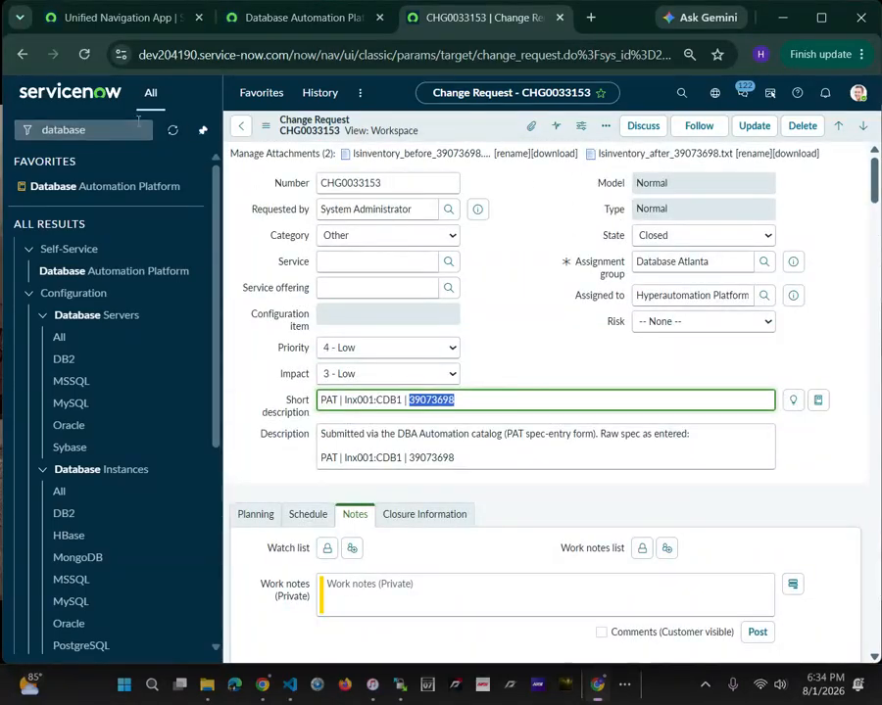
left_click(242, 128)
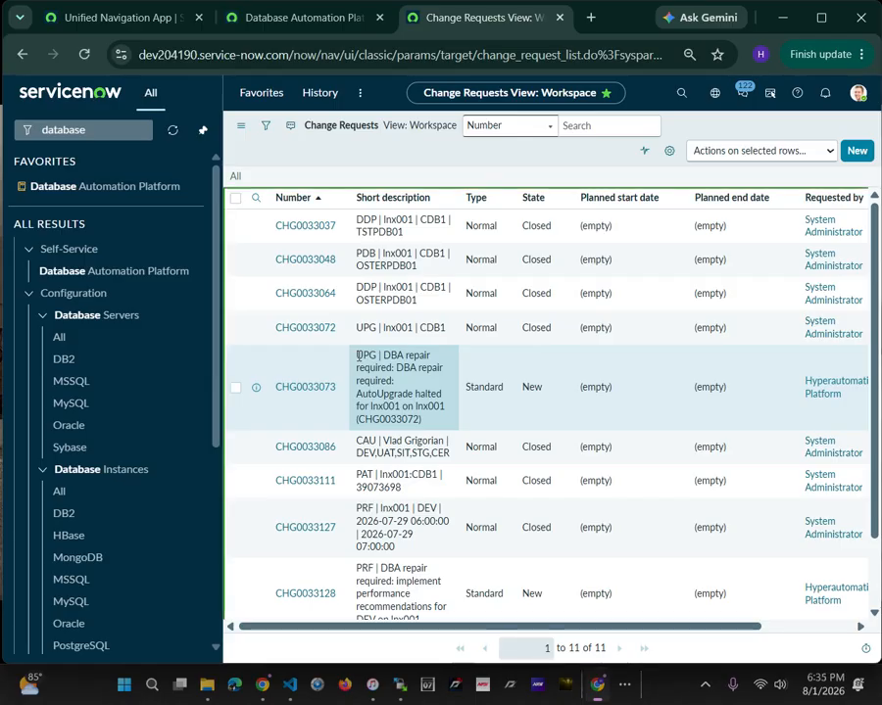
Open the DBA repair request CHG0033073 about the halted AutoUpgrade and examine the error output in its description
left_click(359, 357)
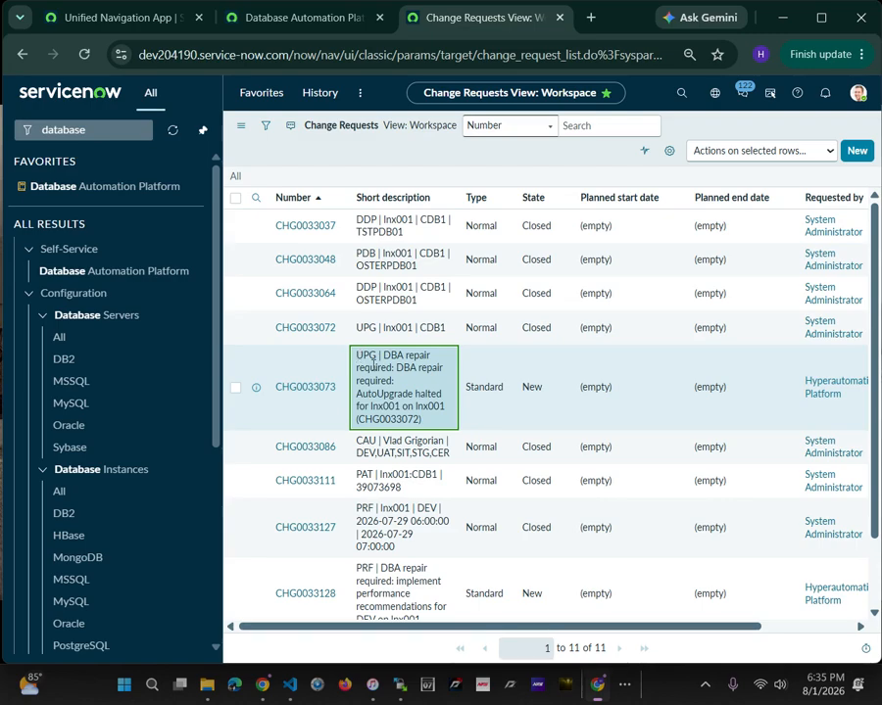
left_click_drag(383, 355, 445, 423)
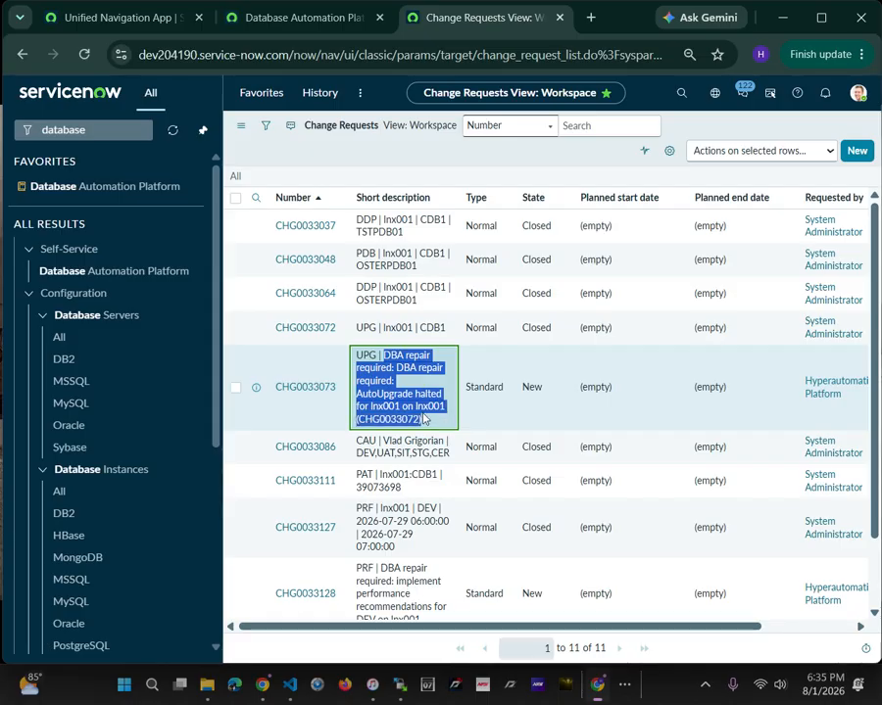
left_click(322, 388)
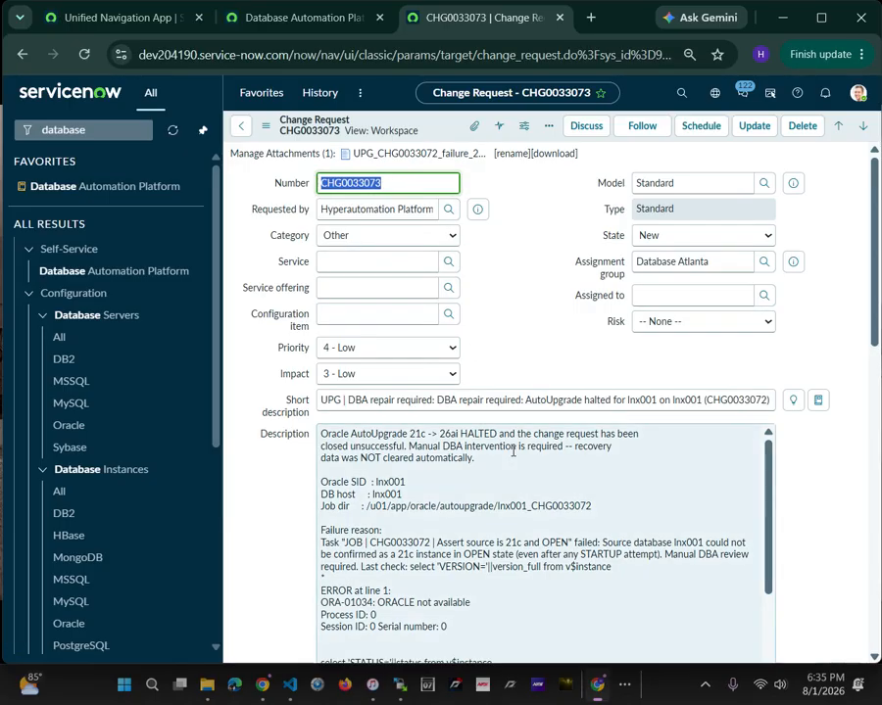
scroll(510, 453, "down", 3)
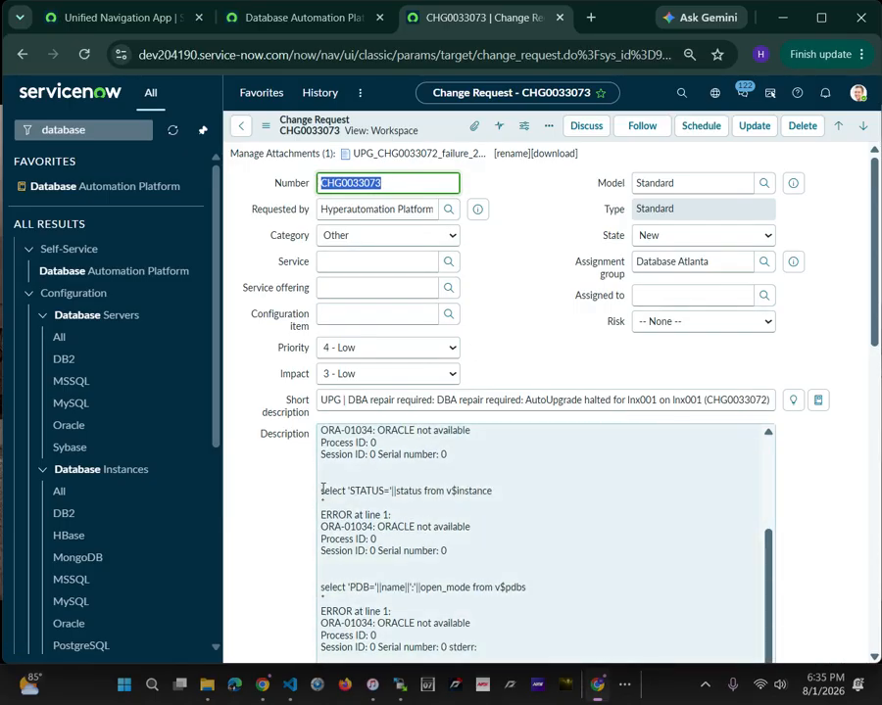
left_click_drag(322, 487, 547, 557)
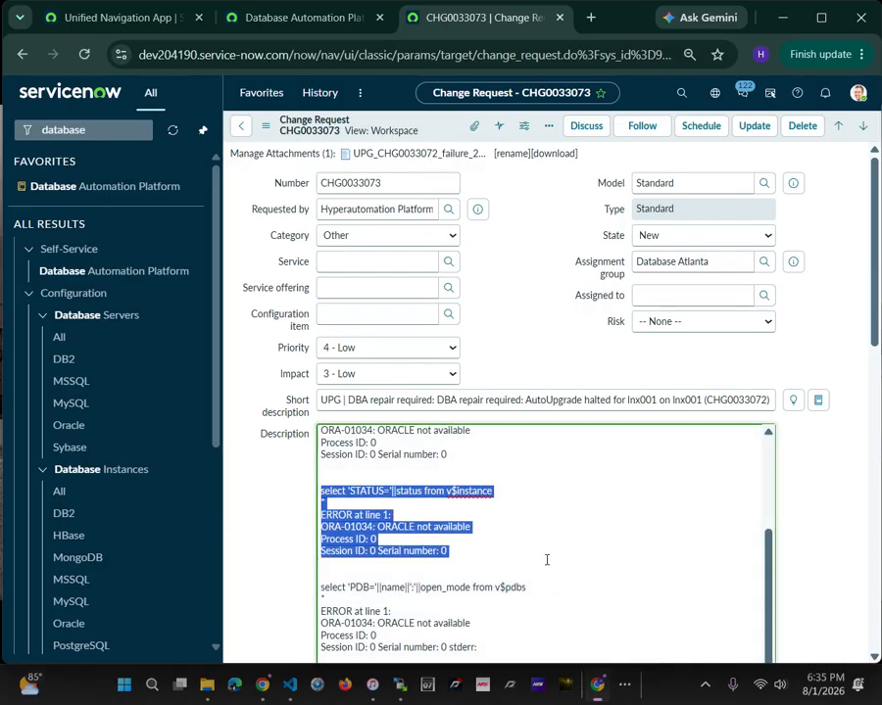
Download the AutoUpgrade failure log attached to CHG0033073 and open it in VS Code, with its window brought into view
left_click(412, 153)
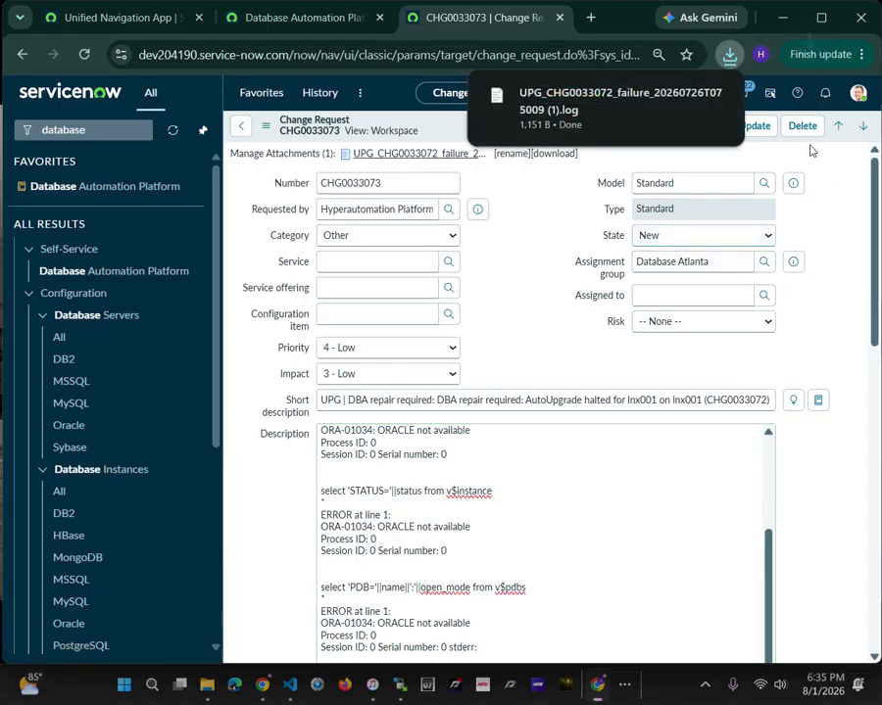
left_click(612, 99)
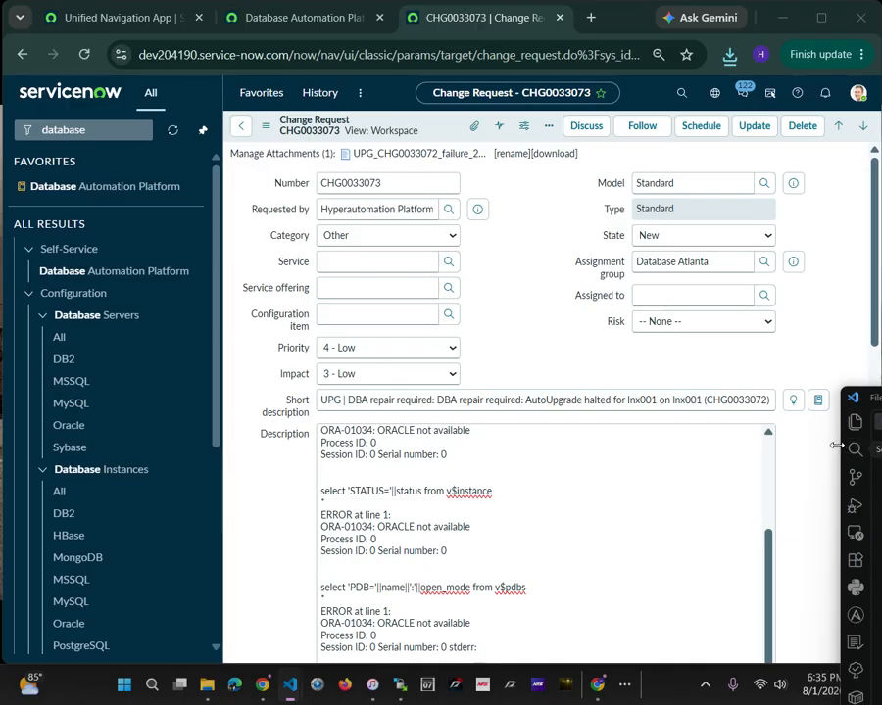
left_click_drag(840, 445, 256, 398)
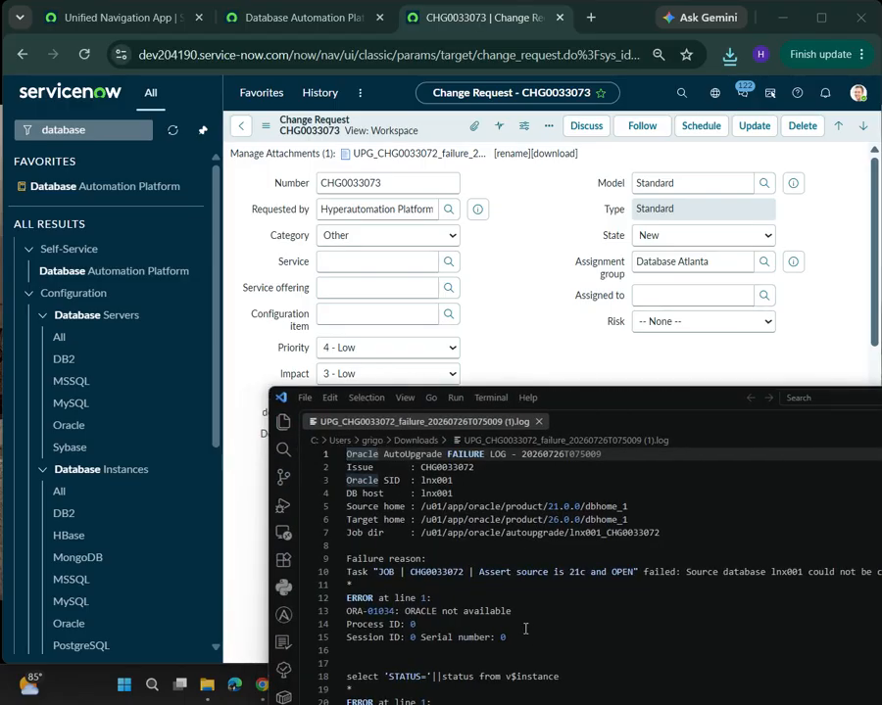
Read the failure log's failure reason, Oracle errors and status log path, and switch back to ServiceNow in the browser
scroll(478, 619, "down", 2)
scroll(482, 613, "down", 6)
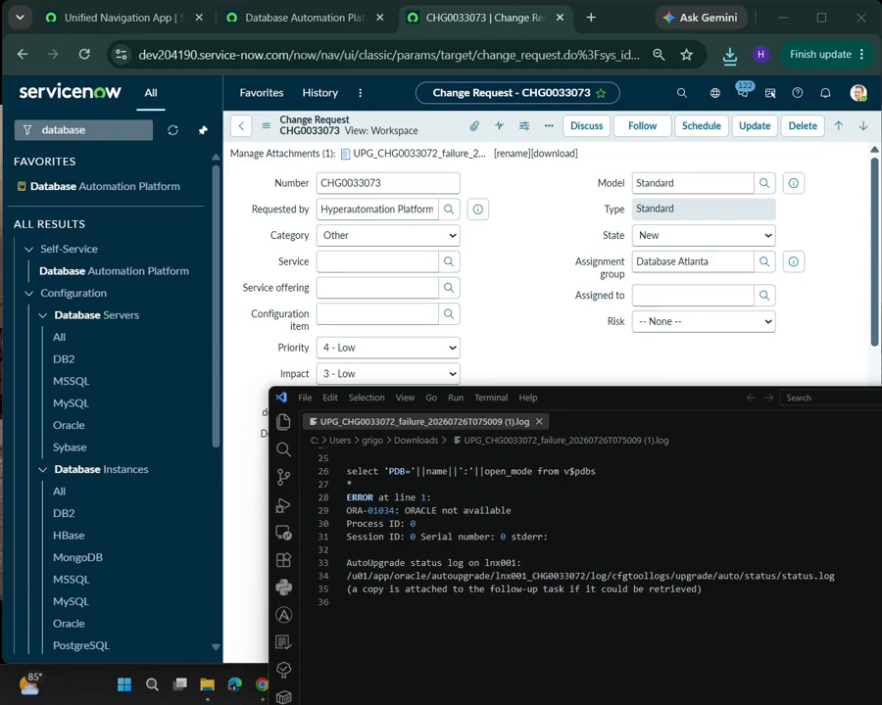
left_click_drag(848, 575, 529, 547)
scroll(582, 516, "up", 8)
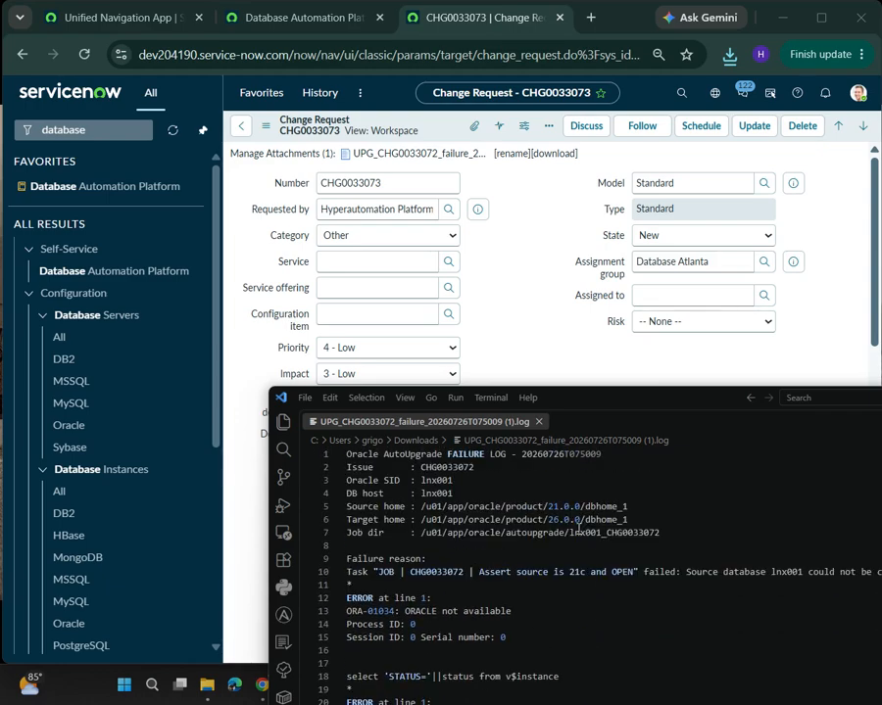
left_click_drag(670, 388, 80, 330)
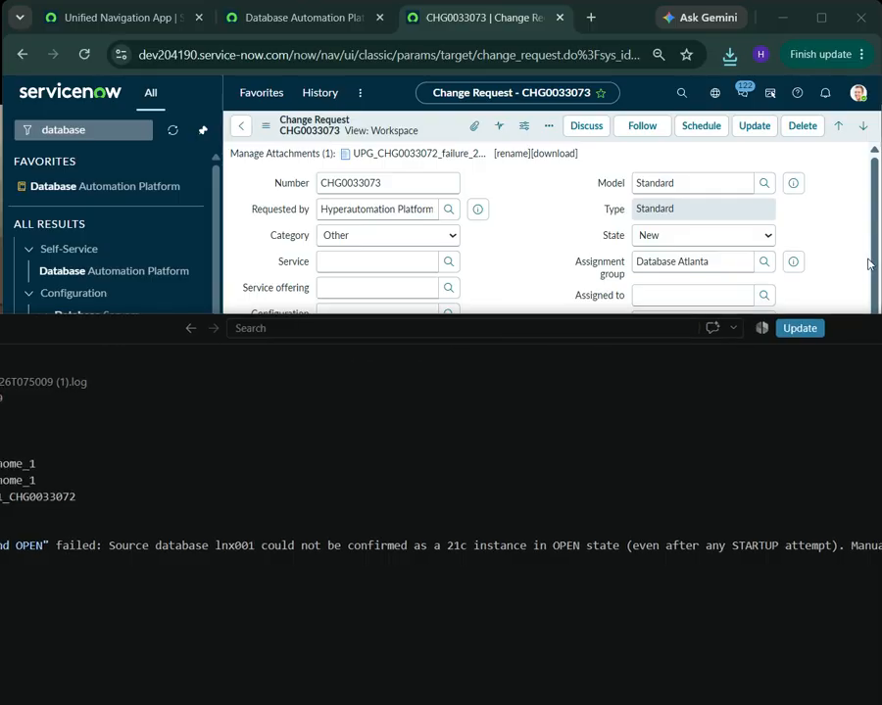
left_click(570, 179)
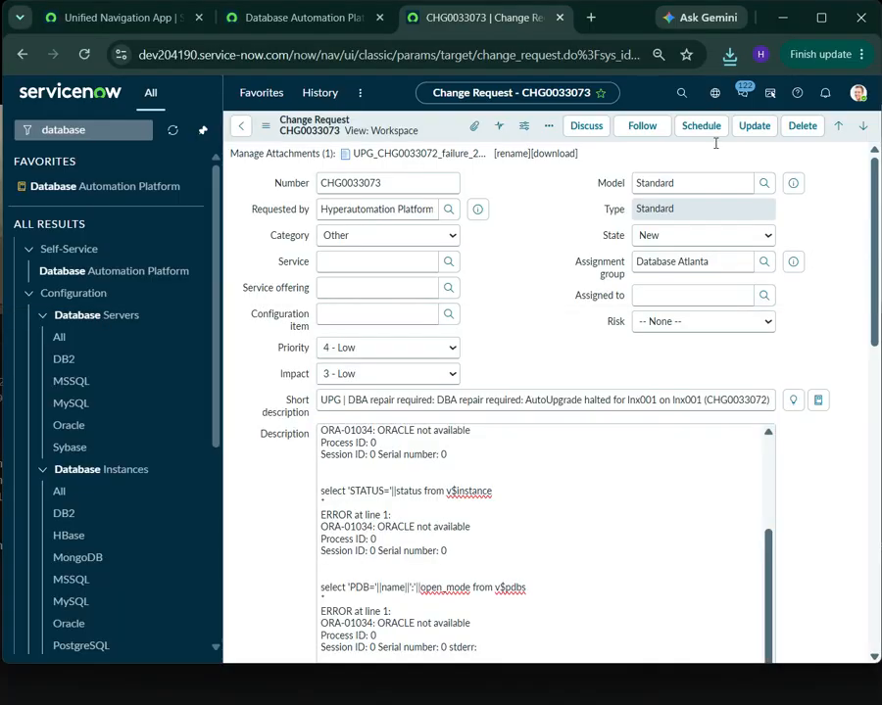
Open the favorite Database Automation Platform catalog and collapse the previews of the CDP and CAU items
left_click(261, 92)
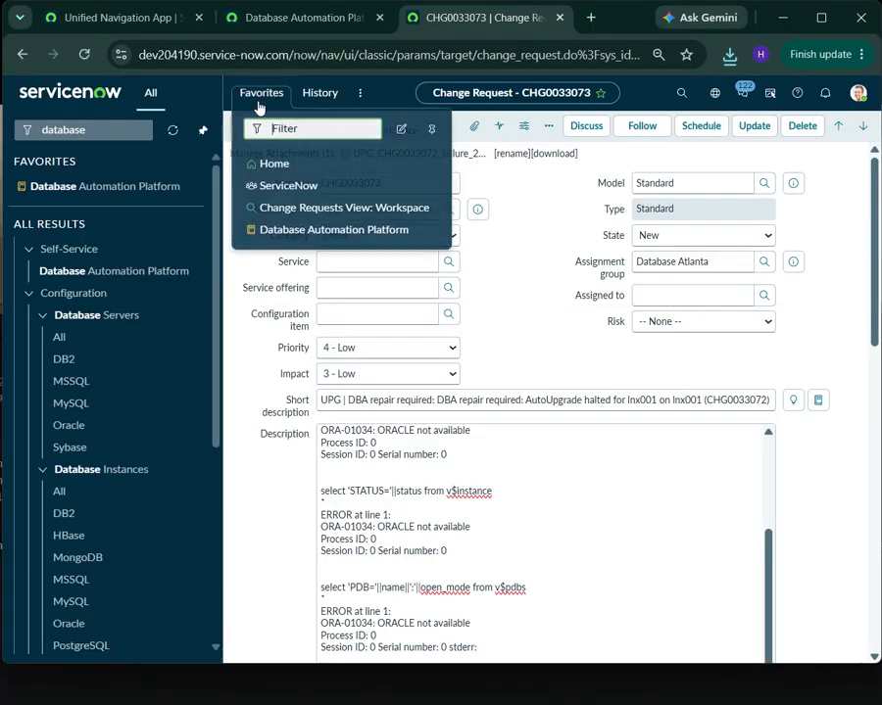
left_click(368, 232)
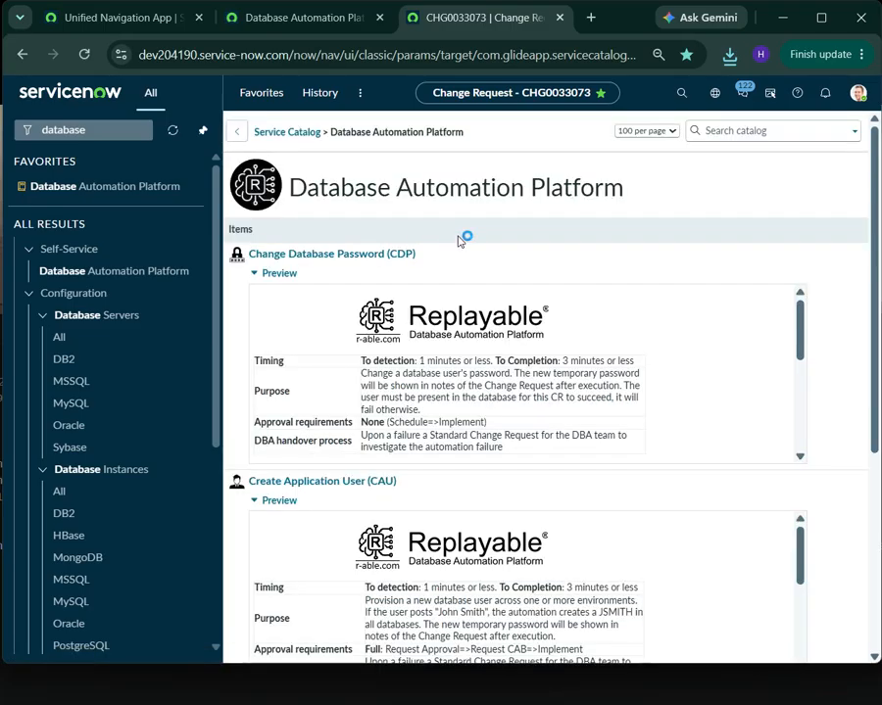
left_click(261, 277)
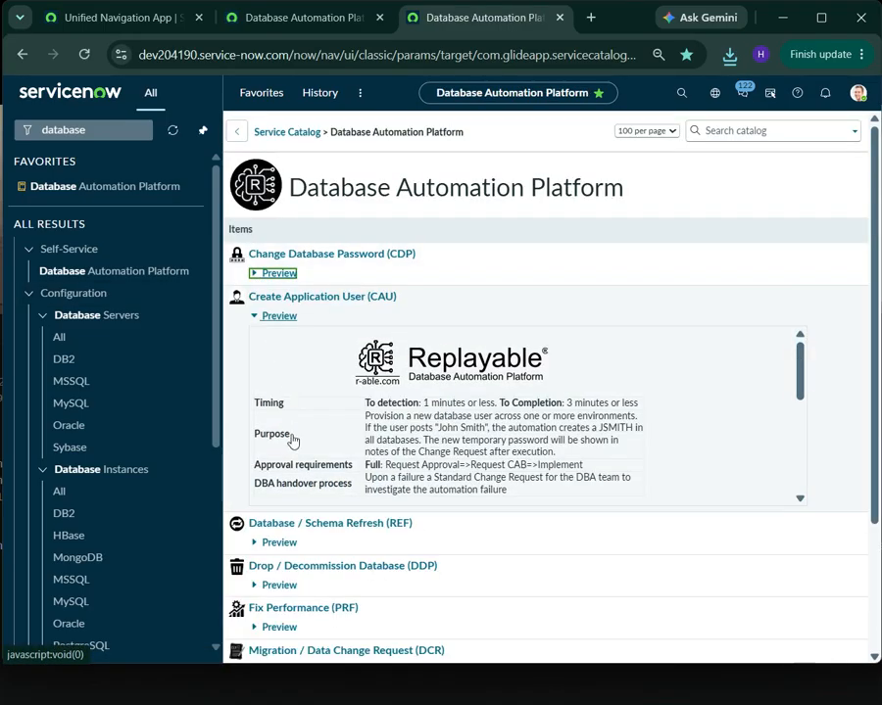
left_click(255, 317)
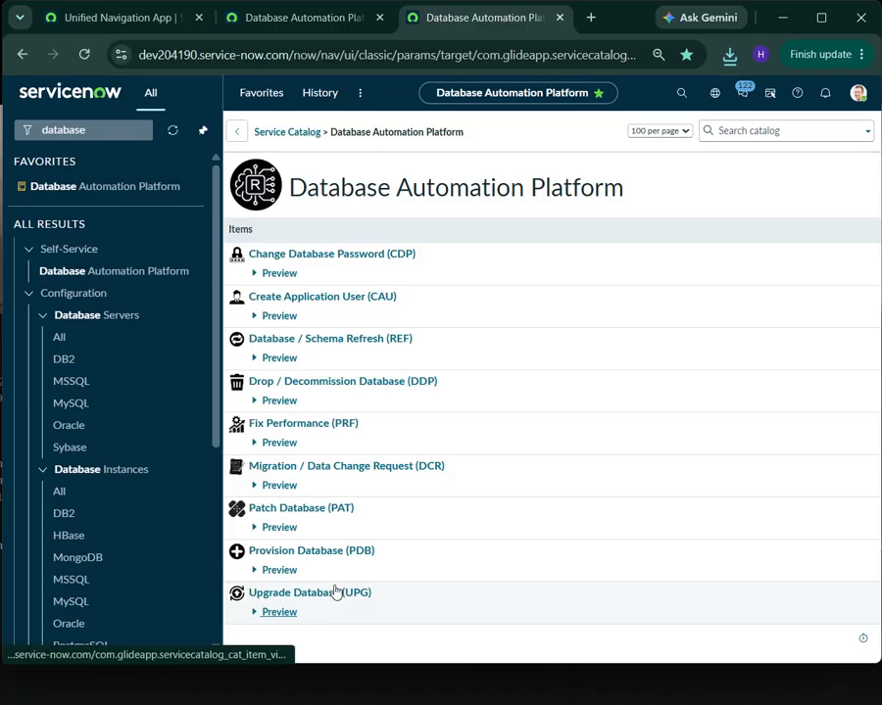
Open the Drop / Decommission Database (DDP) catalog item and examine its timing and its destructive and irreversible warning
left_click(422, 384)
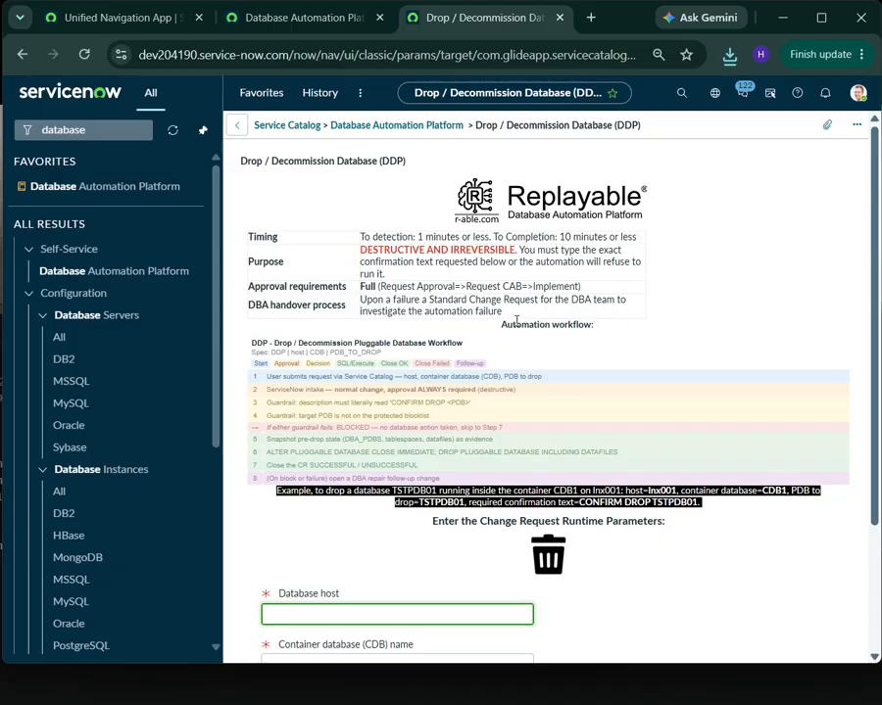
left_click(362, 236)
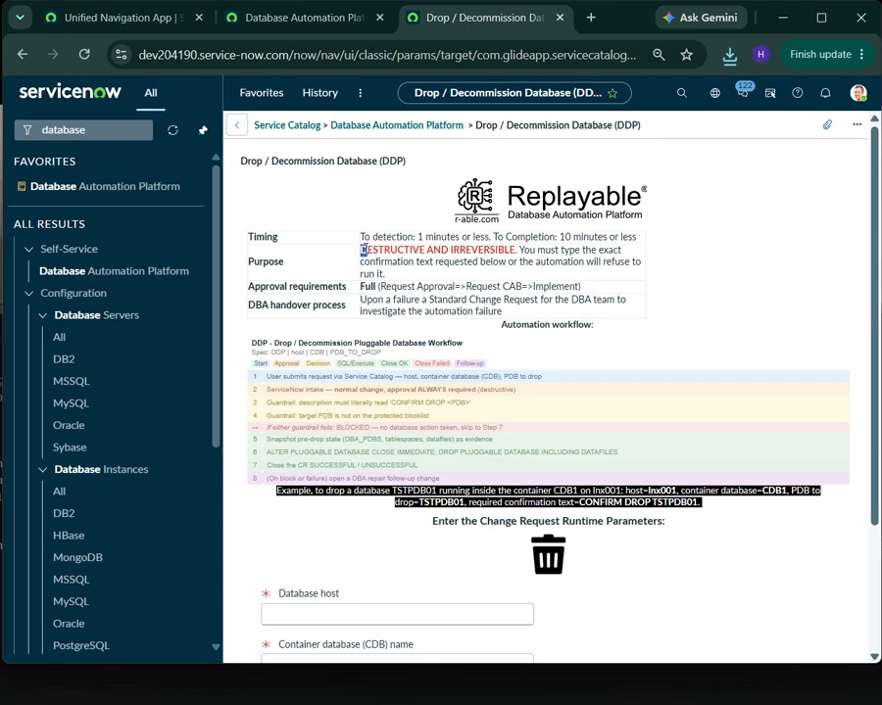
left_click_drag(363, 250, 520, 251)
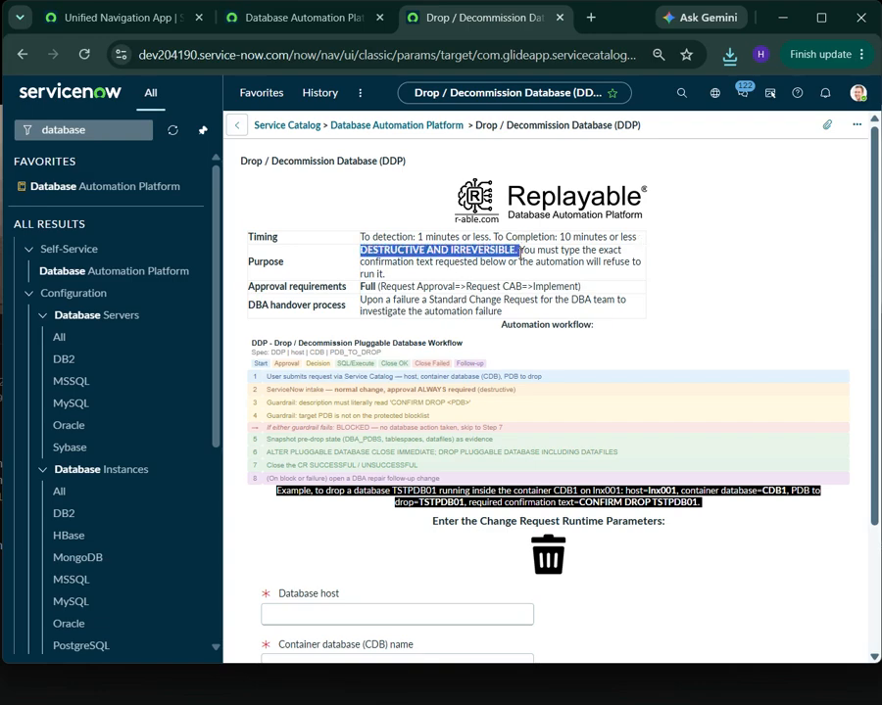
left_click(714, 270)
Fill in the drop request with database host lnxoo1, container database CDB1 and pluggable database TESTDB
scroll(393, 432, "down", 3)
left_click(360, 443)
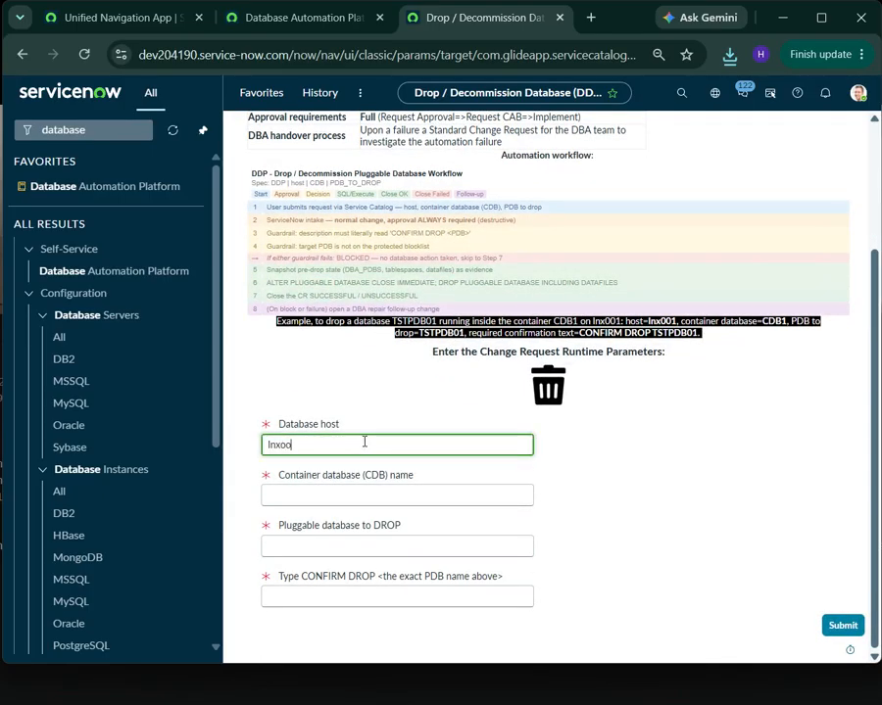
left_click(368, 497)
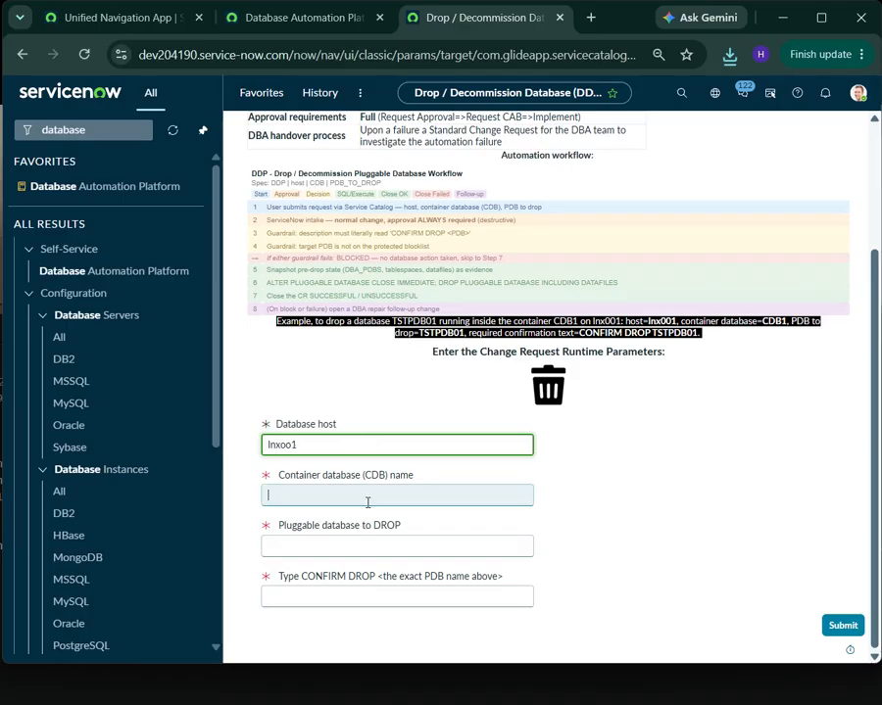
type("CDB1")
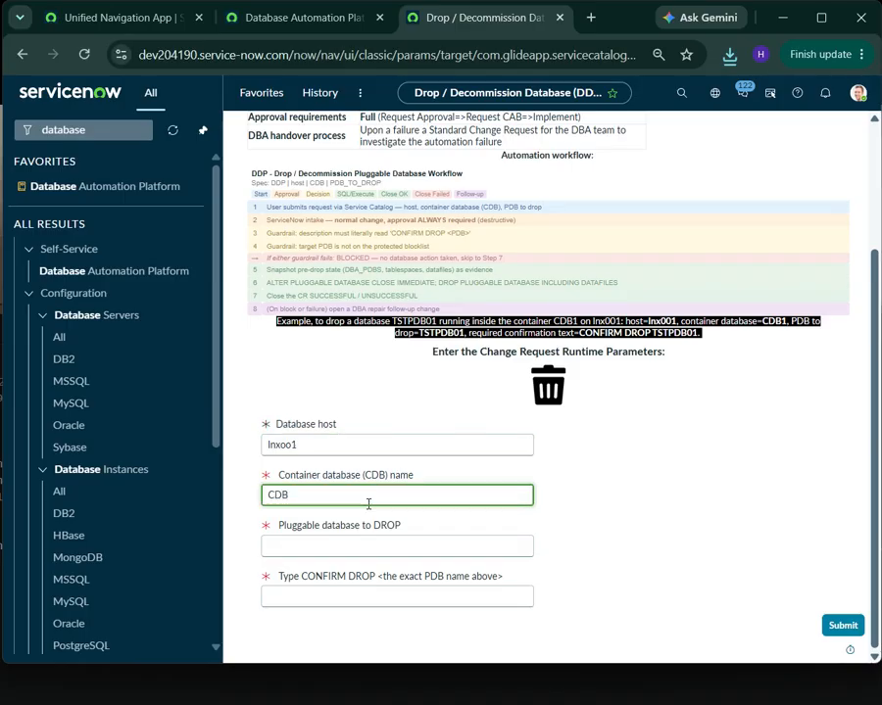
left_click(306, 554)
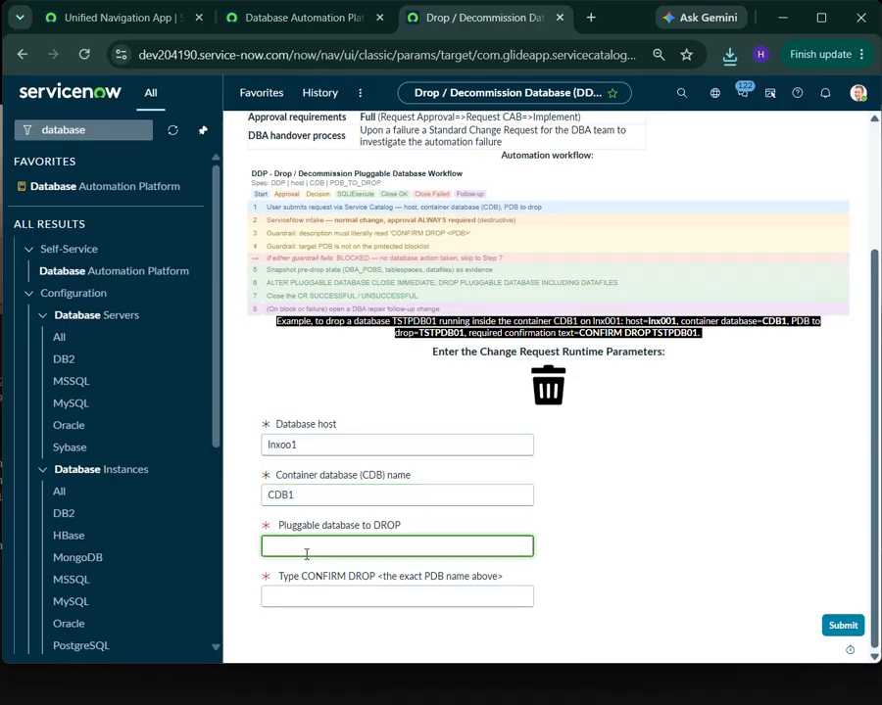
type("TESTDB")
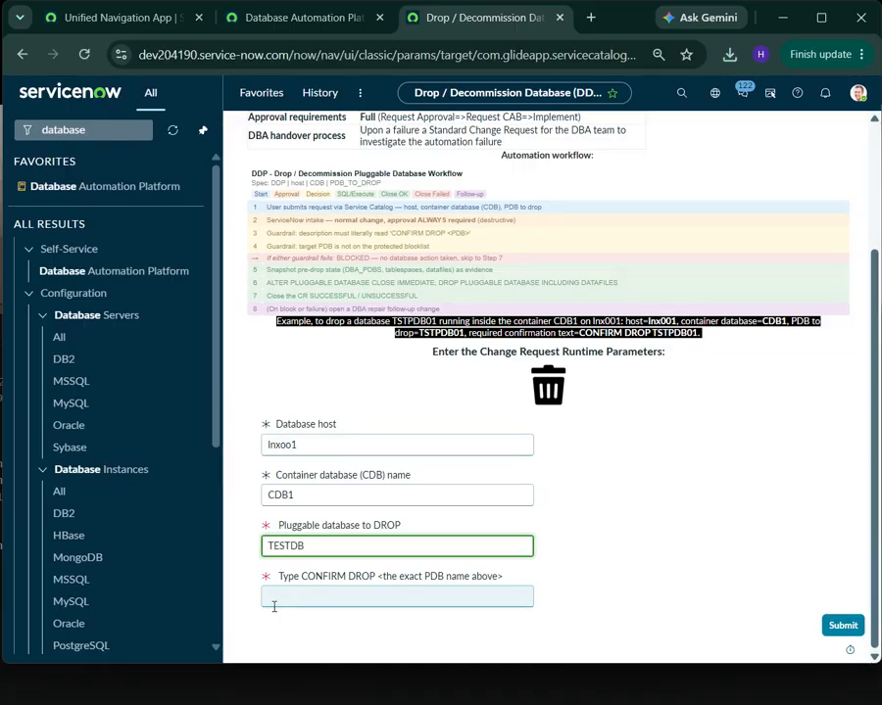
Enter CONFIRM DROP TESTDB as the confirmation text and submit the drop request
left_click(271, 594)
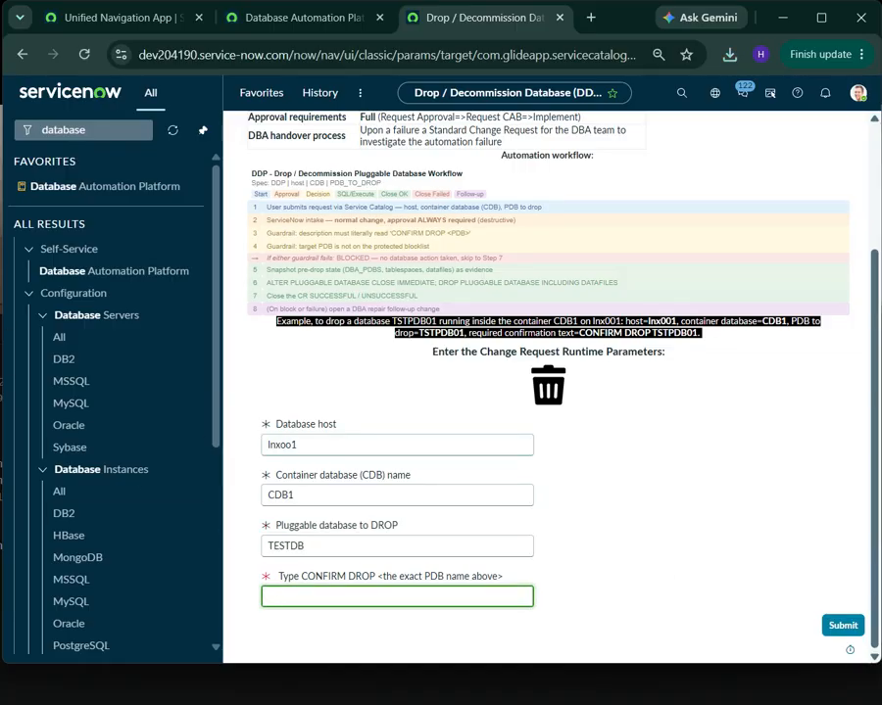
type("CONFIRM DROP TESTDB")
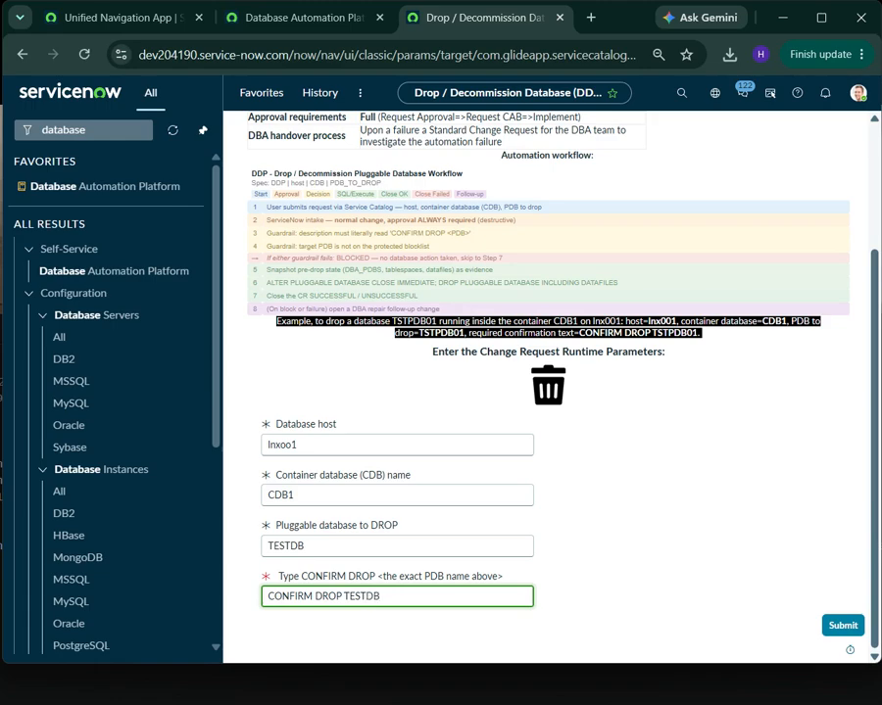
left_click(828, 628)
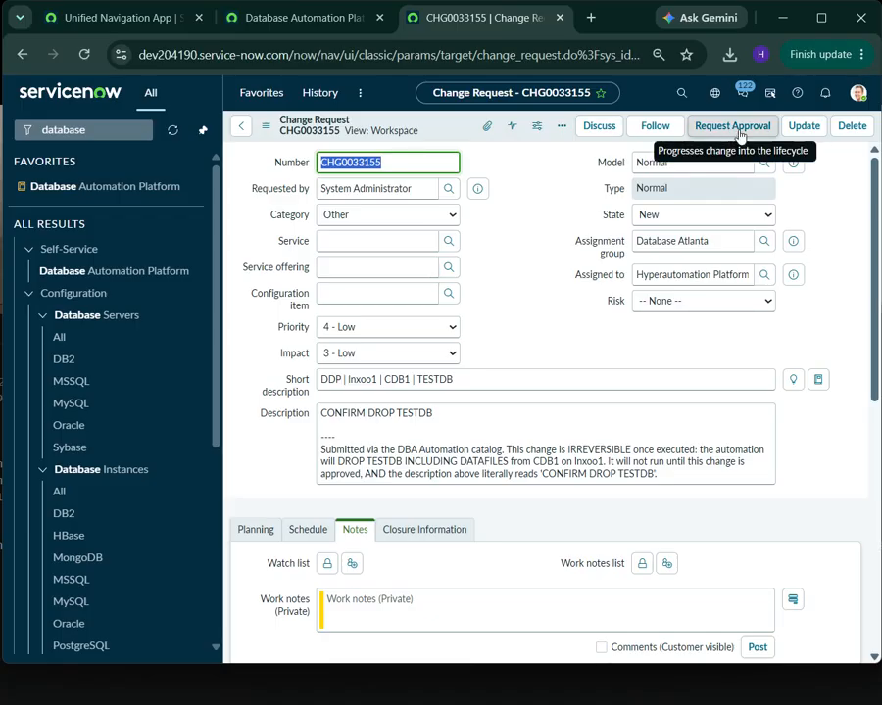
Request approval for the new TESTDB drop change and approve the first approver's requested approval
left_click(740, 128)
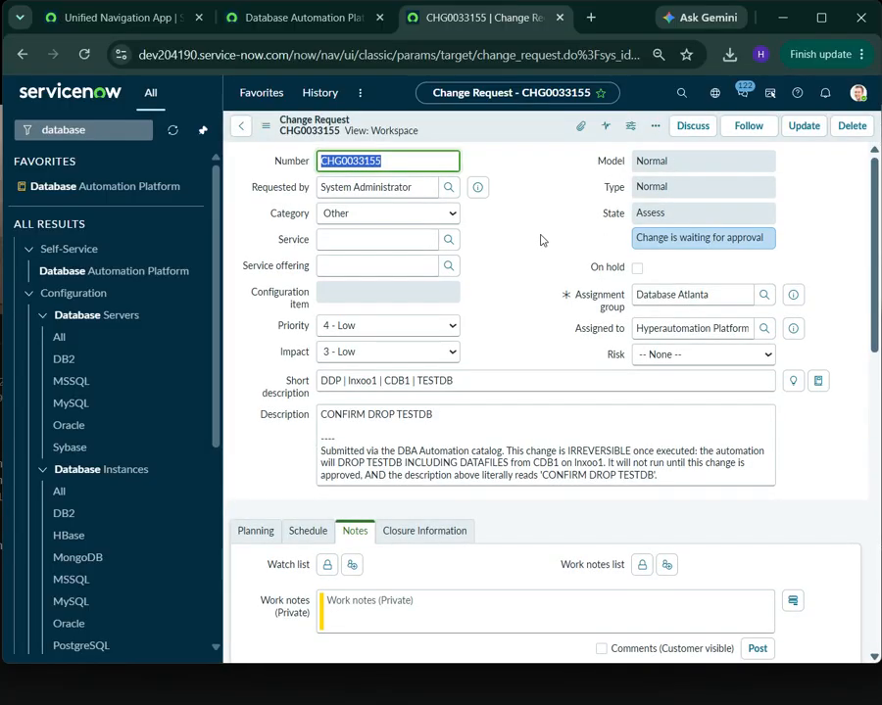
scroll(539, 257, "down", 15)
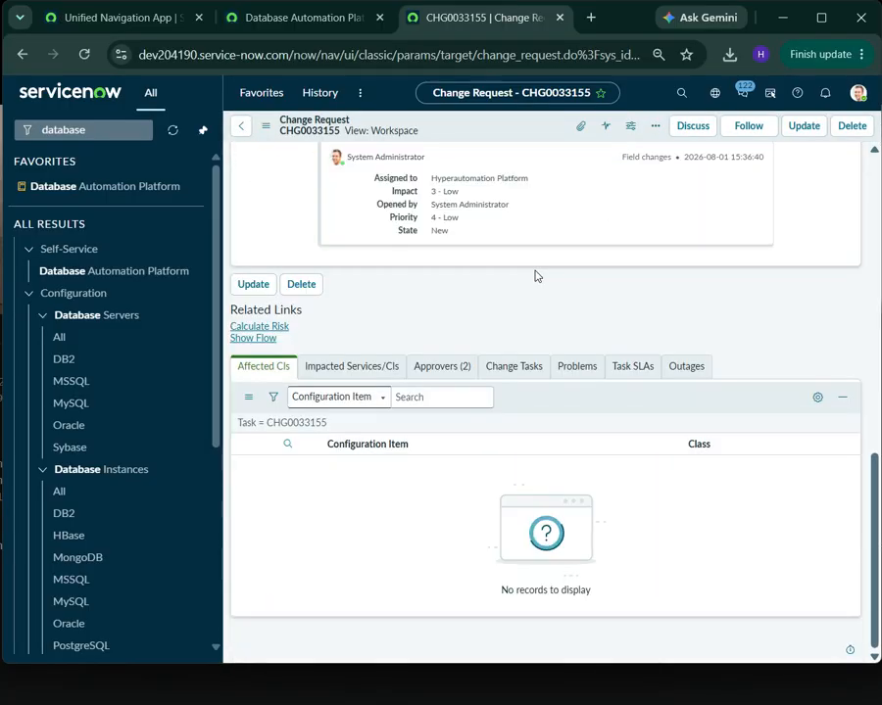
left_click(442, 369)
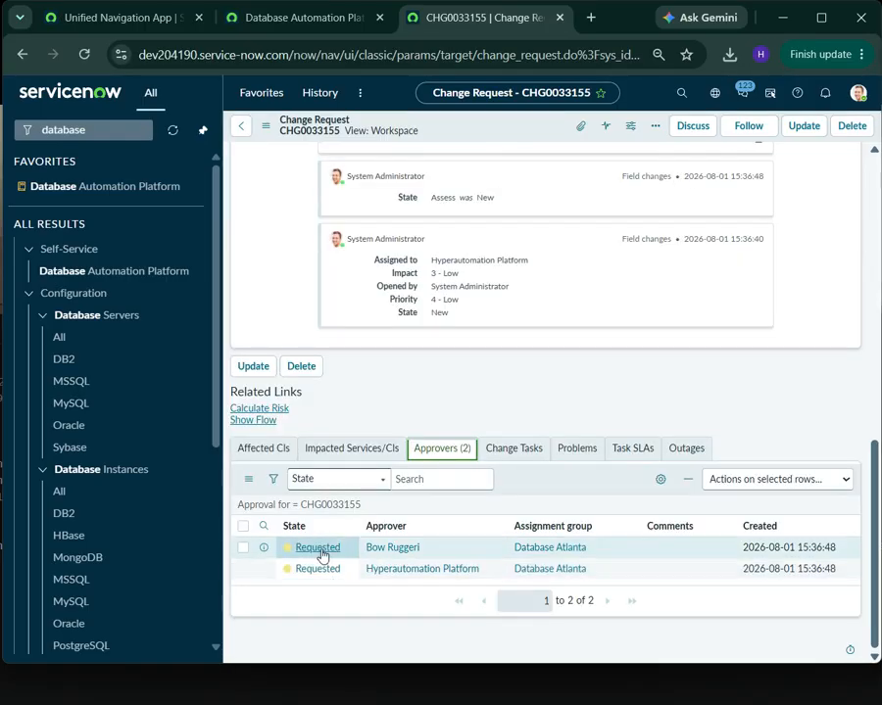
left_click(321, 550)
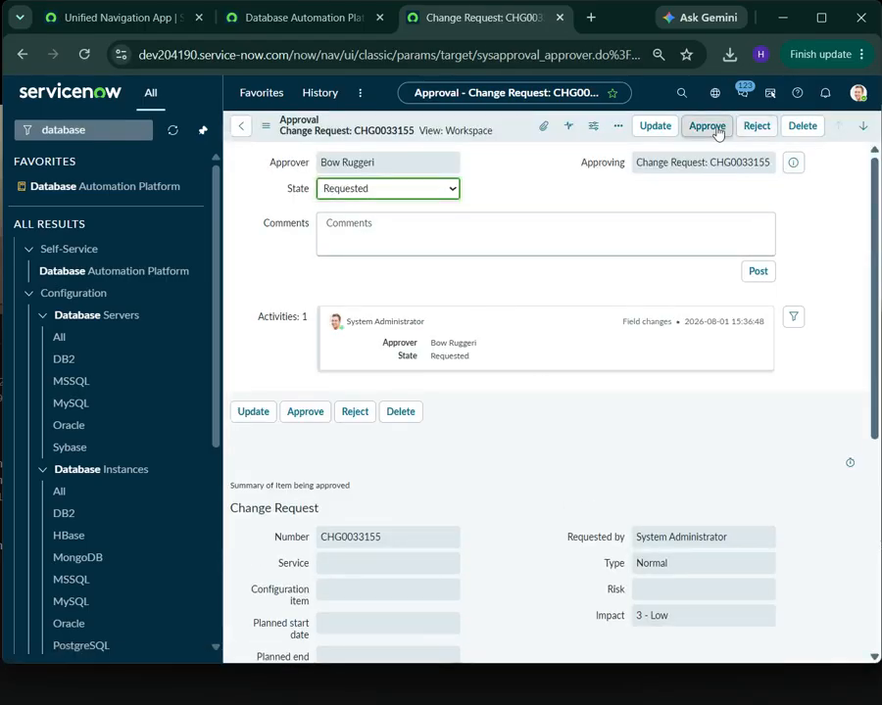
left_click(709, 127)
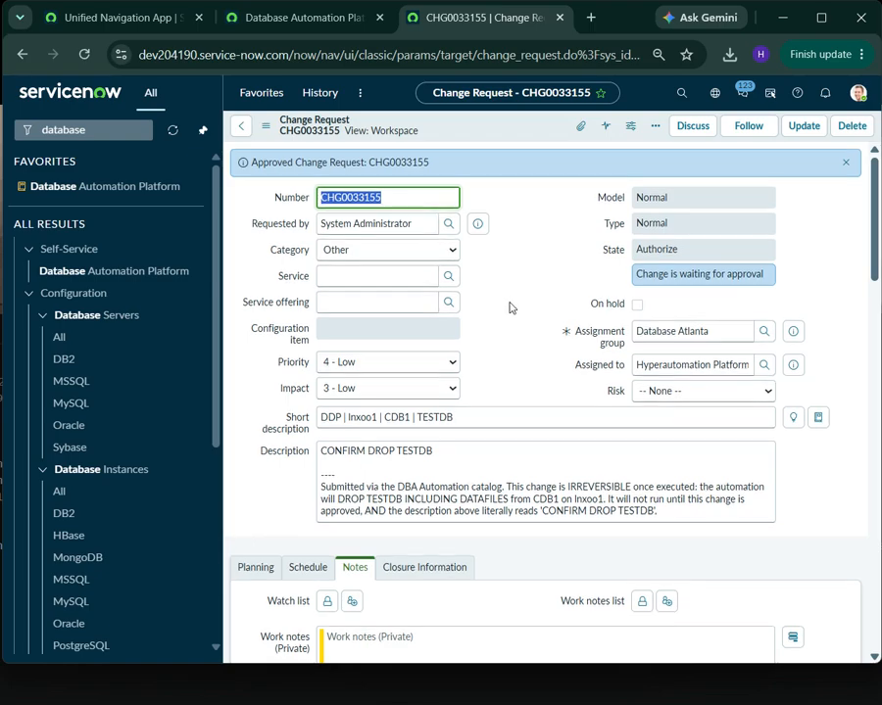
Approve the first pending CAB approval for the TESTDB drop change and progress the change to the Implement state
scroll(510, 308, "down", 15)
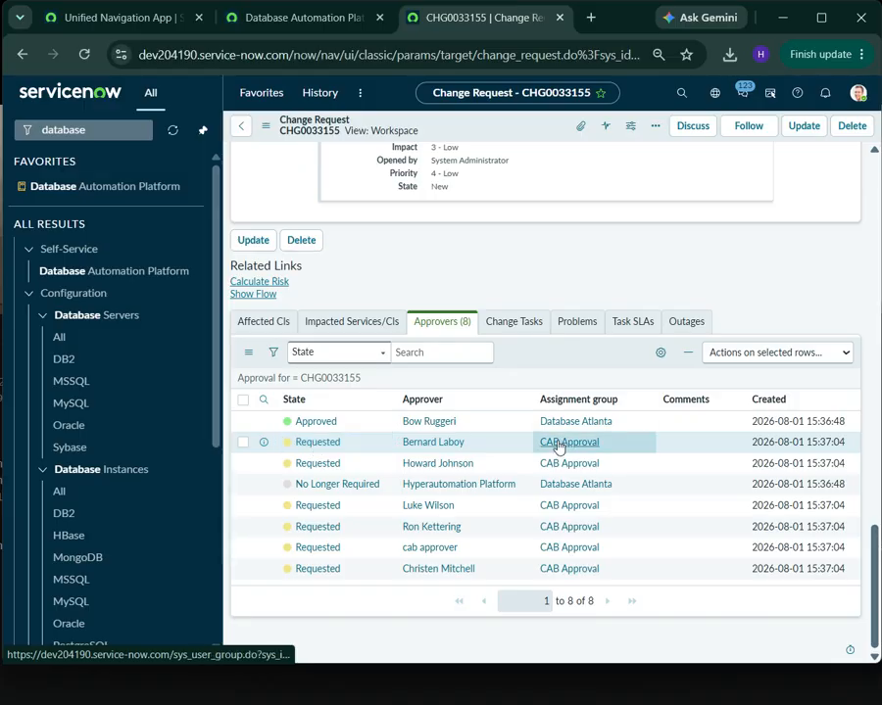
left_click(311, 443)
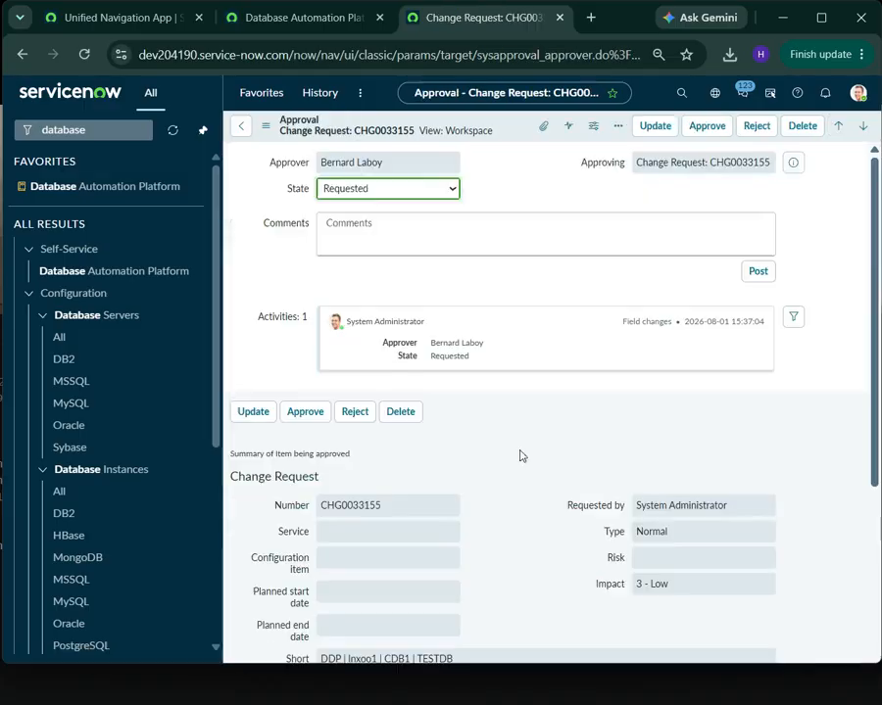
left_click(711, 129)
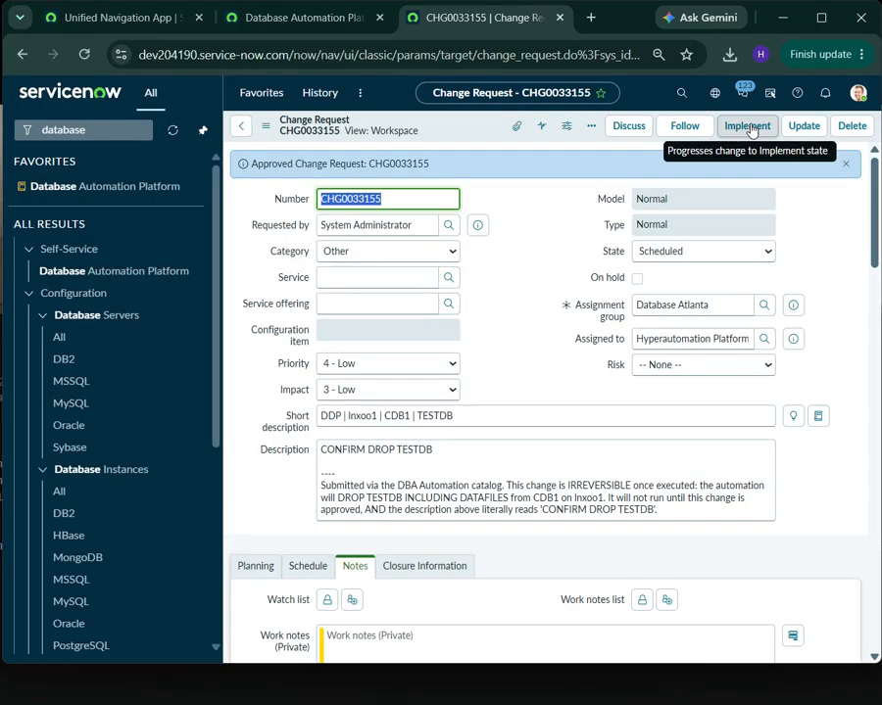
left_click(750, 131)
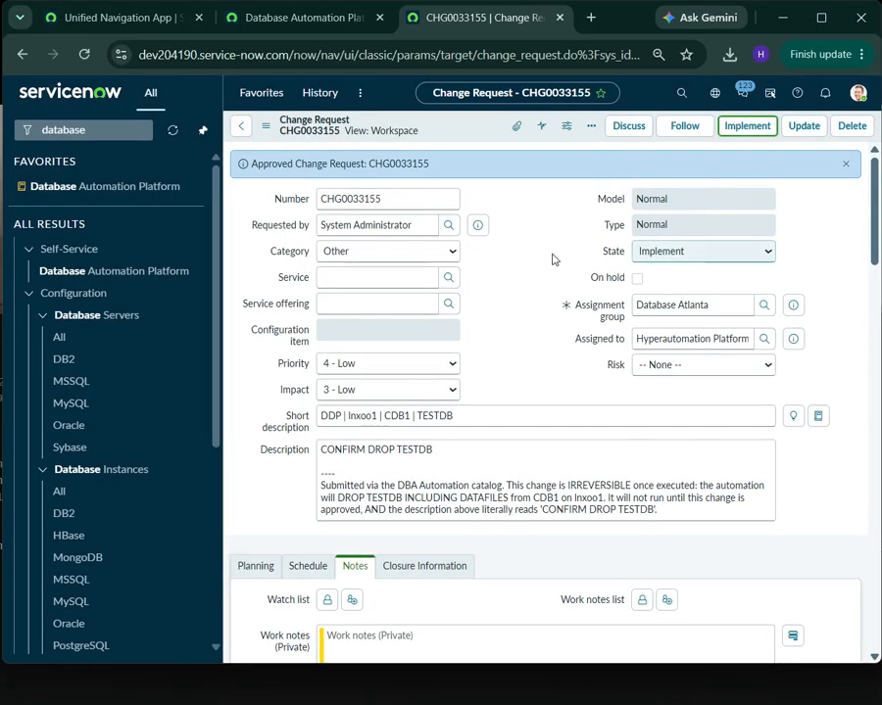
scroll(549, 512, "down", 3)
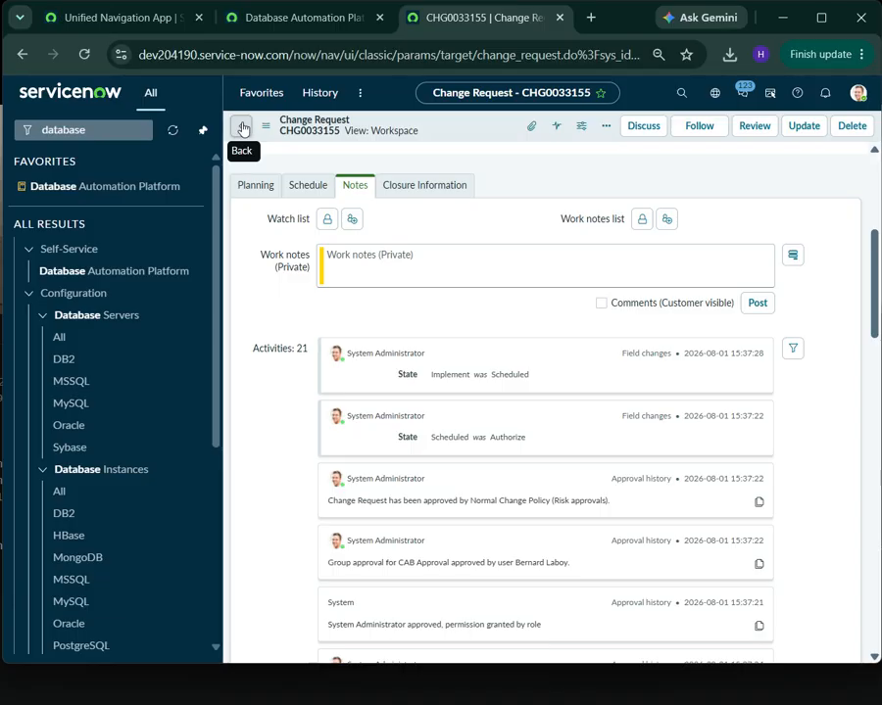
Collapse the expanded previews in the Database Automation Platform catalog and open the Fix Performance (PRF) item
left_click(242, 129)
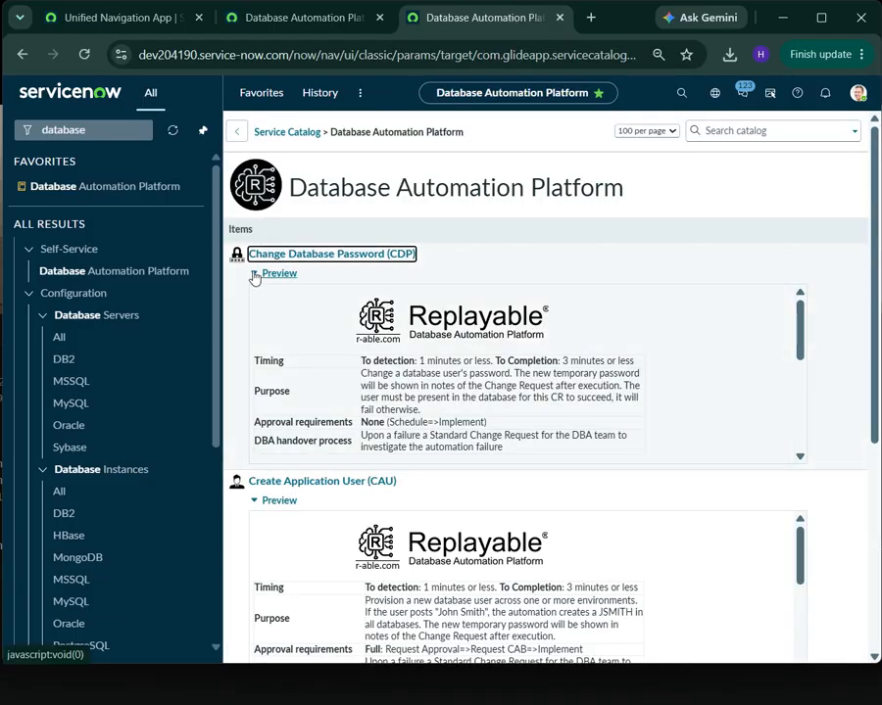
left_click(253, 275)
left_click(253, 318)
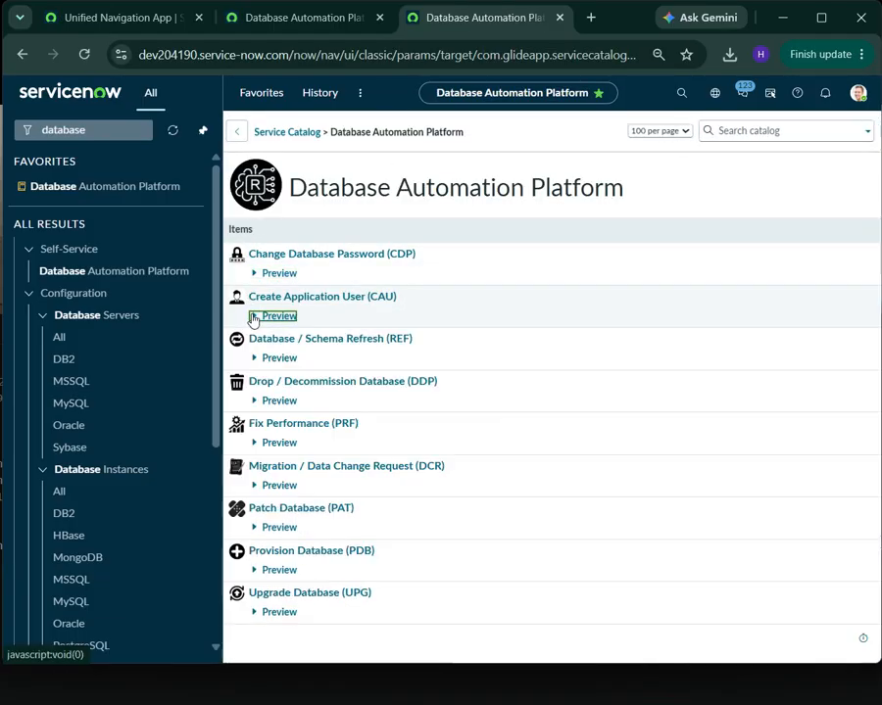
left_click(659, 190)
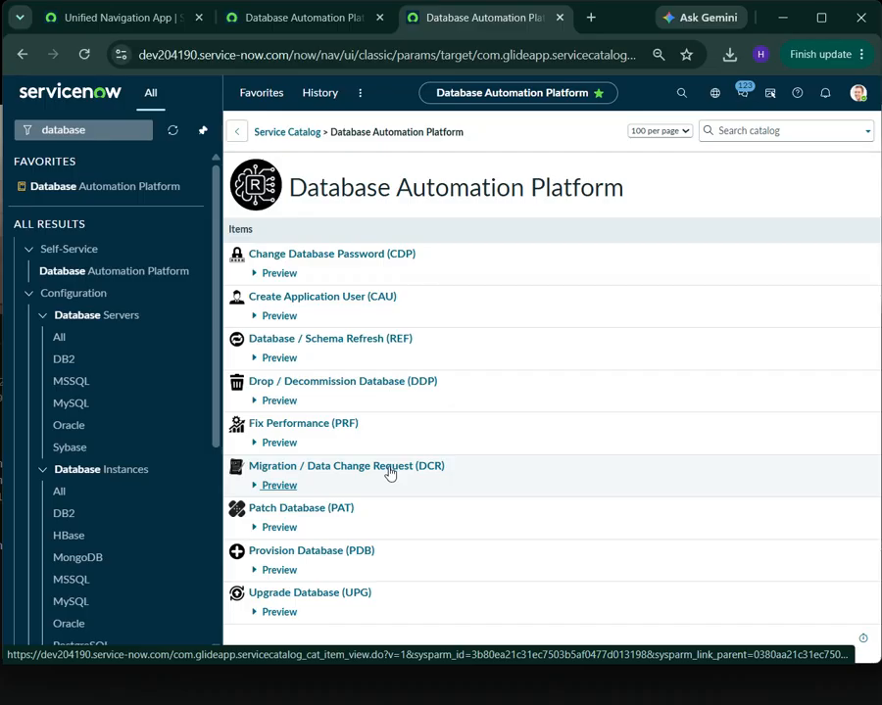
left_click(349, 425)
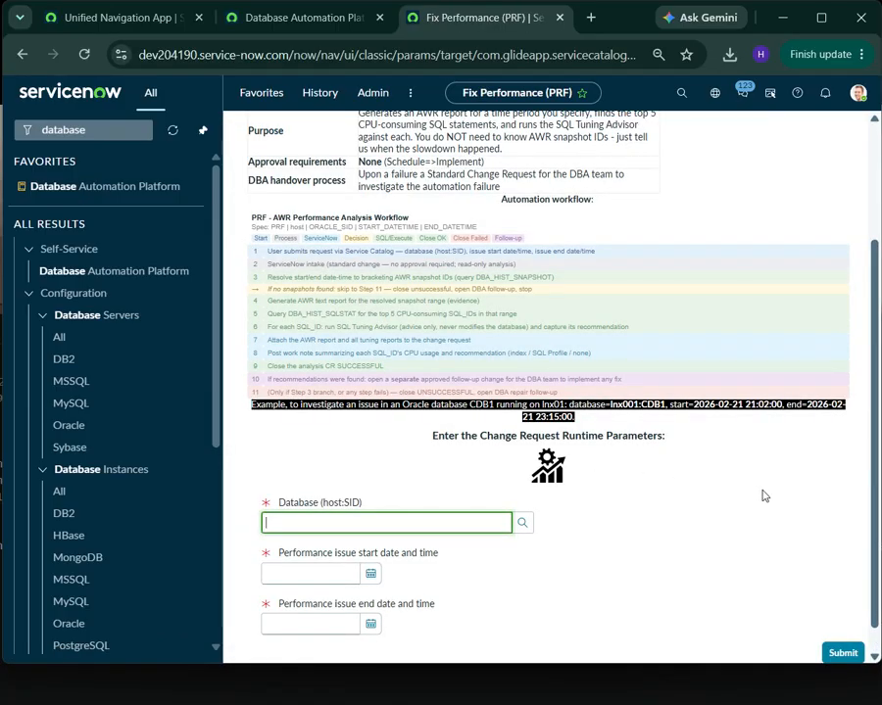
Examine the Fix Performance item's AWR analysis workflow, its example, and the required database, start time and end time fields
scroll(759, 490, "up", 2)
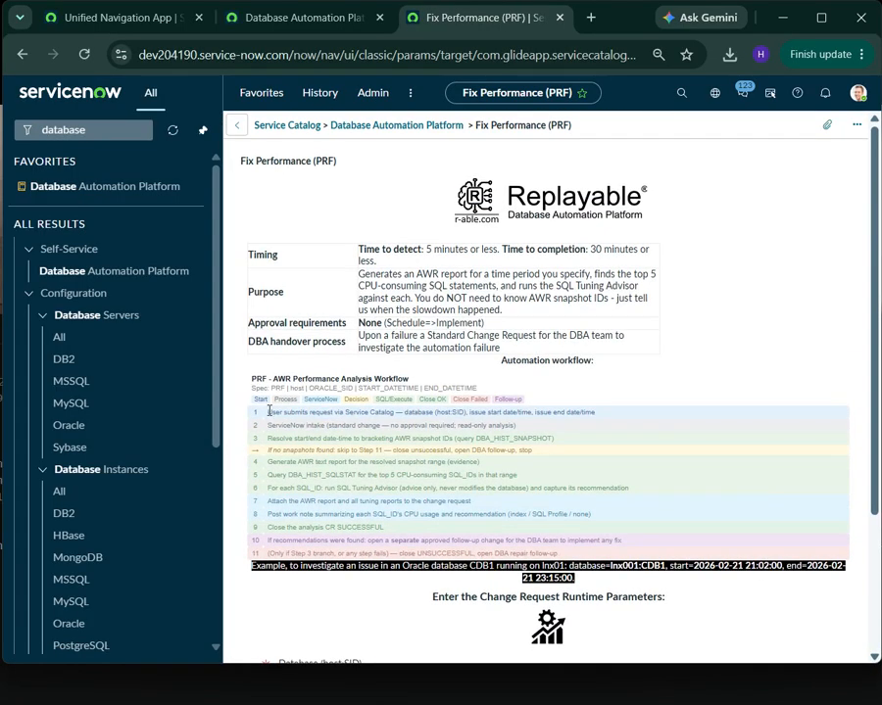
left_click_drag(259, 412, 759, 554)
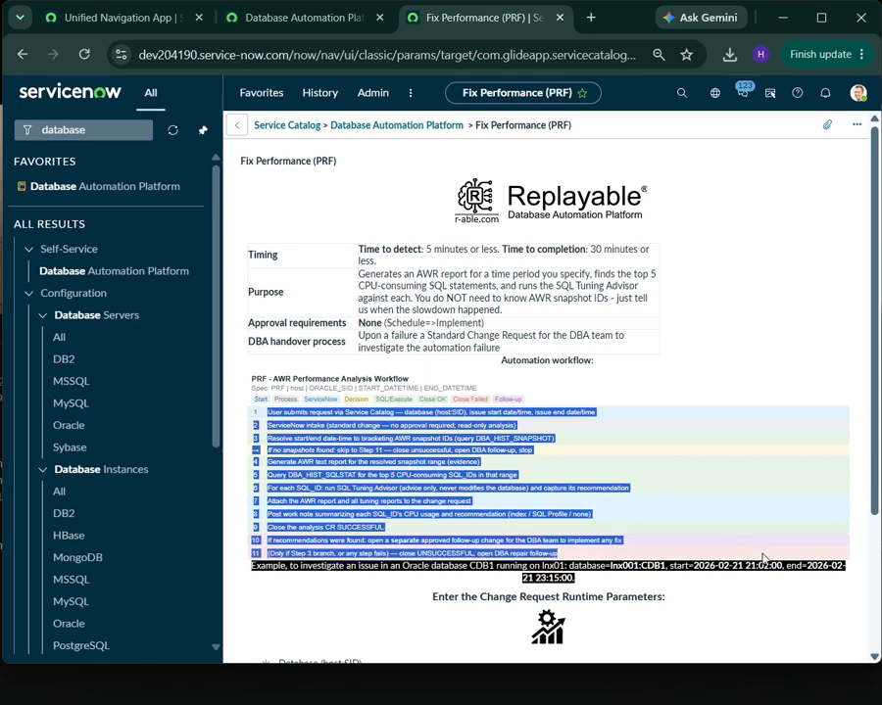
left_click(225, 676)
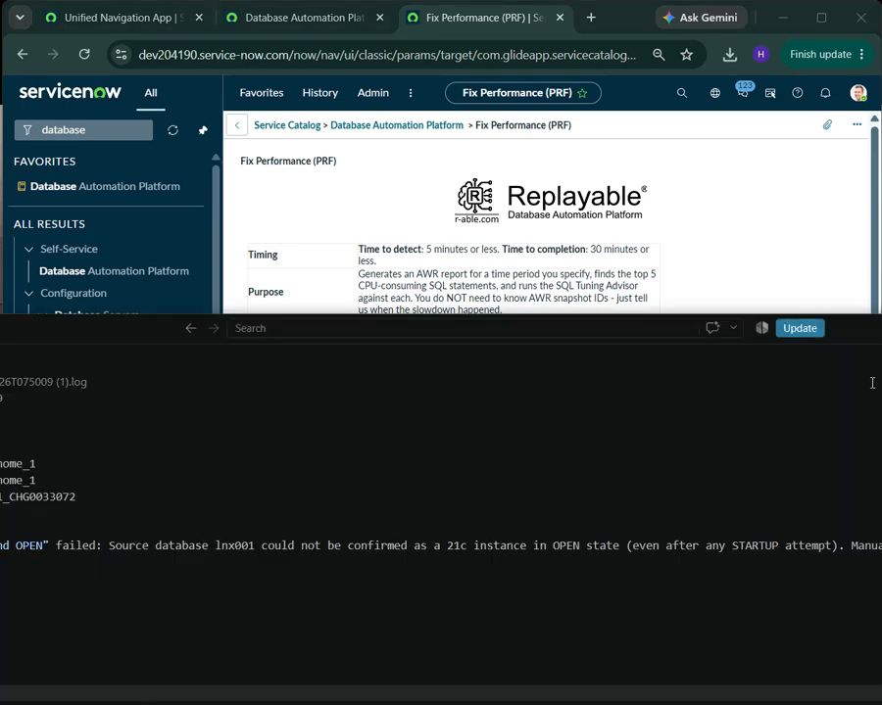
left_click(728, 213)
left_click(740, 245)
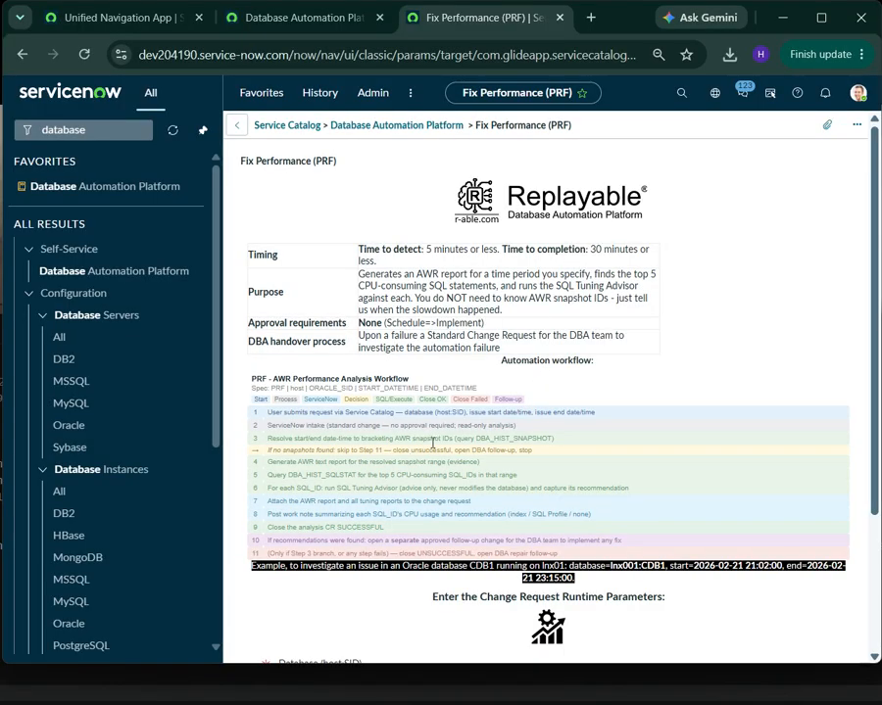
scroll(299, 323, "down", 2)
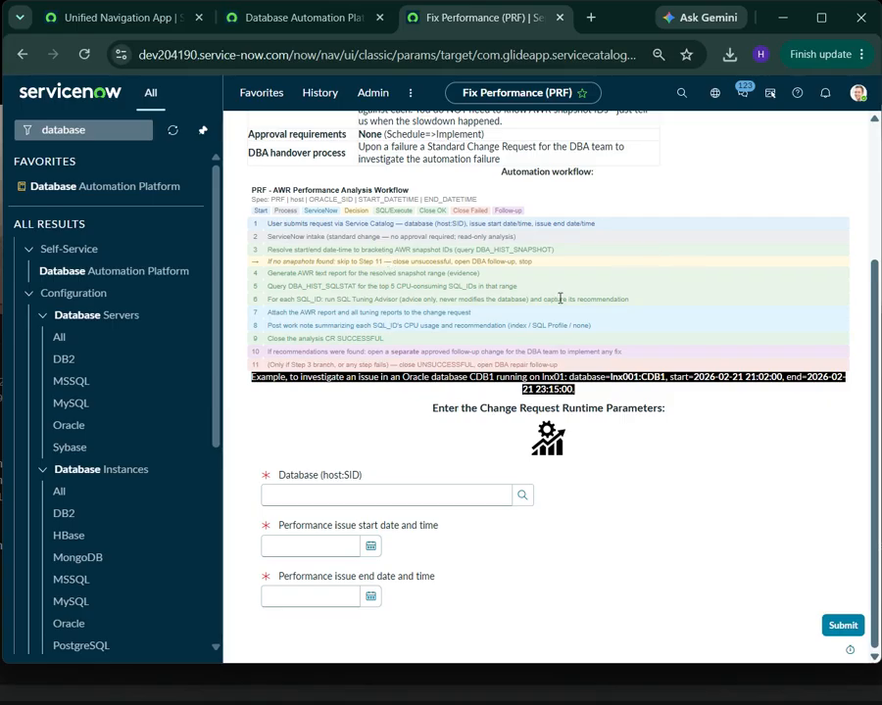
left_click_drag(395, 225, 726, 318)
left_click(741, 158)
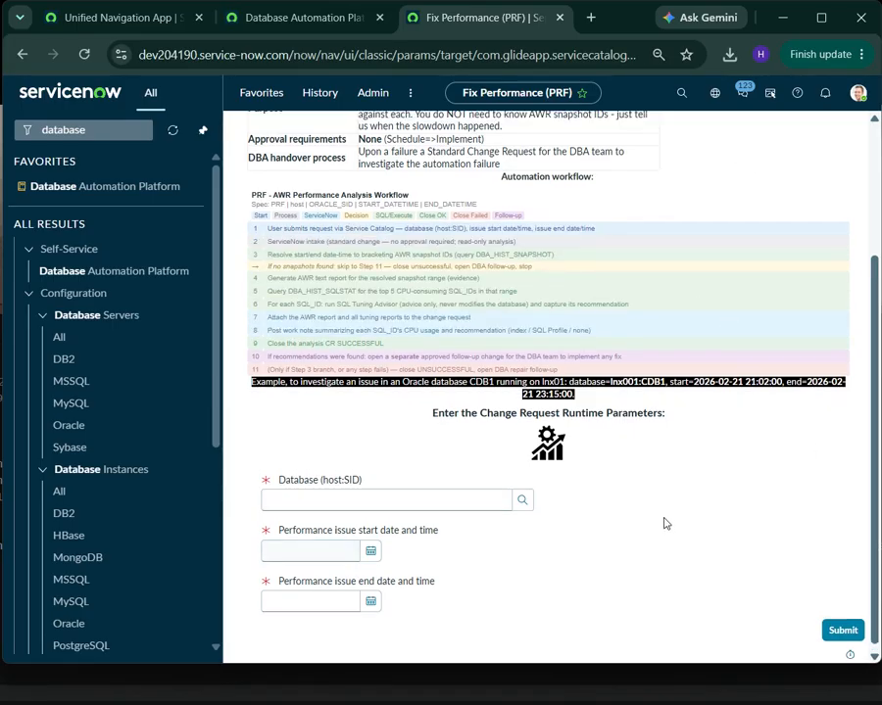
scroll(663, 522, "up", 2)
scroll(663, 521, "down", 1)
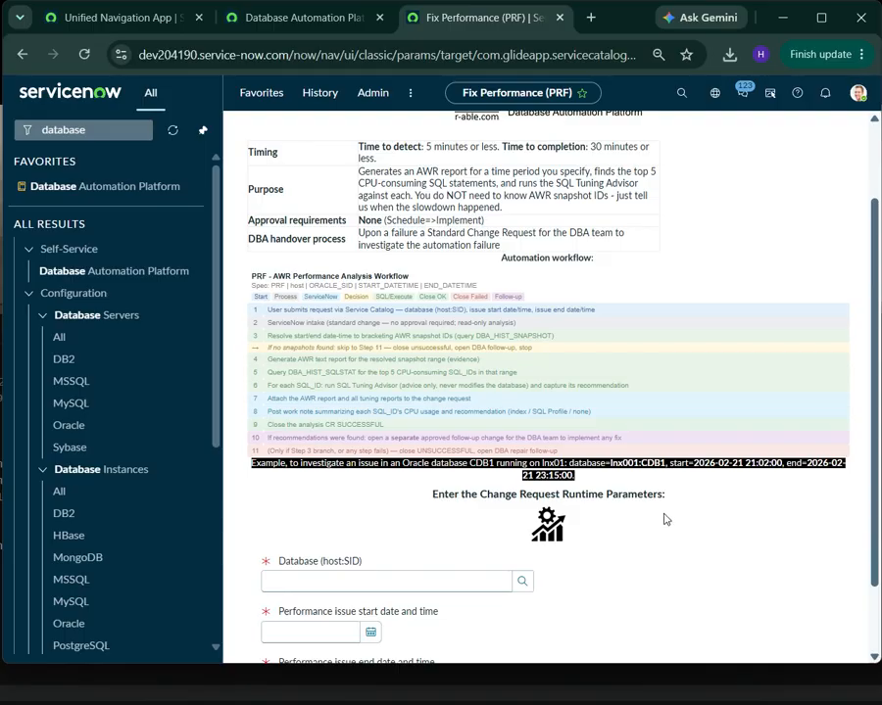
scroll(627, 517, "down", 1)
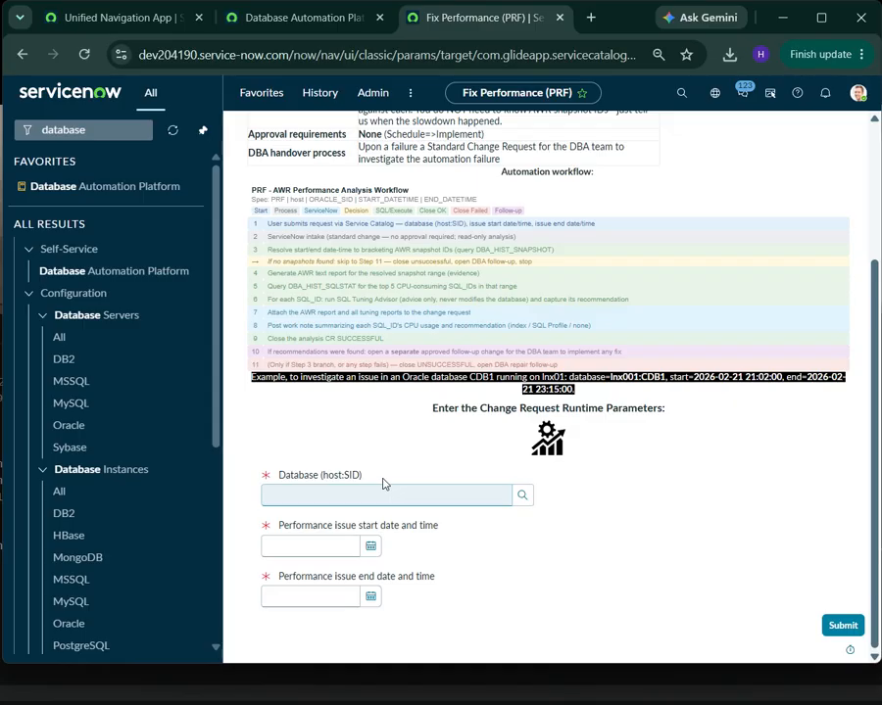
scroll(695, 521, "up", 3)
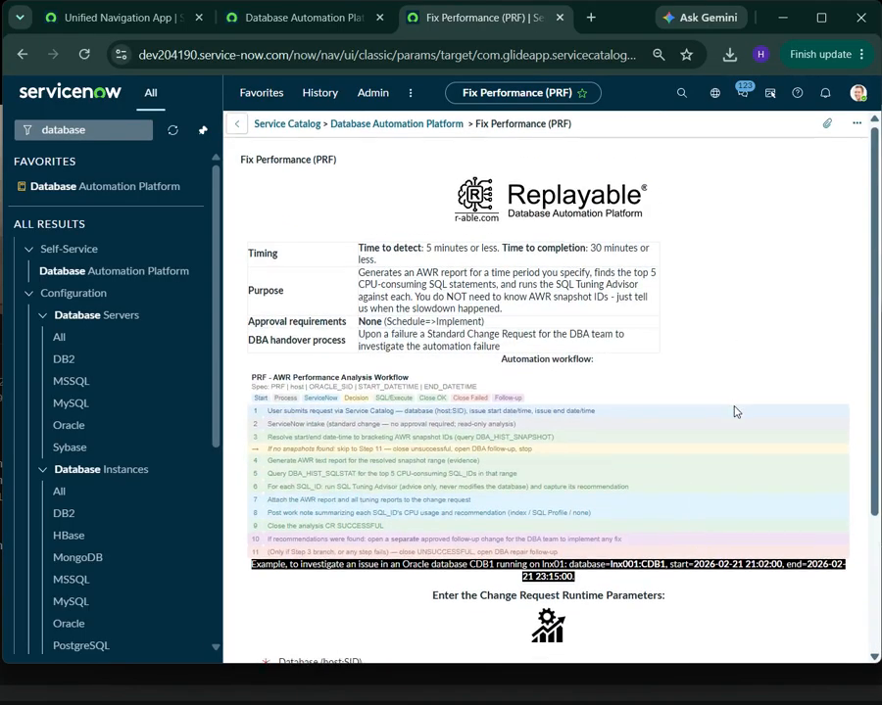
scroll(736, 412, "down", 3)
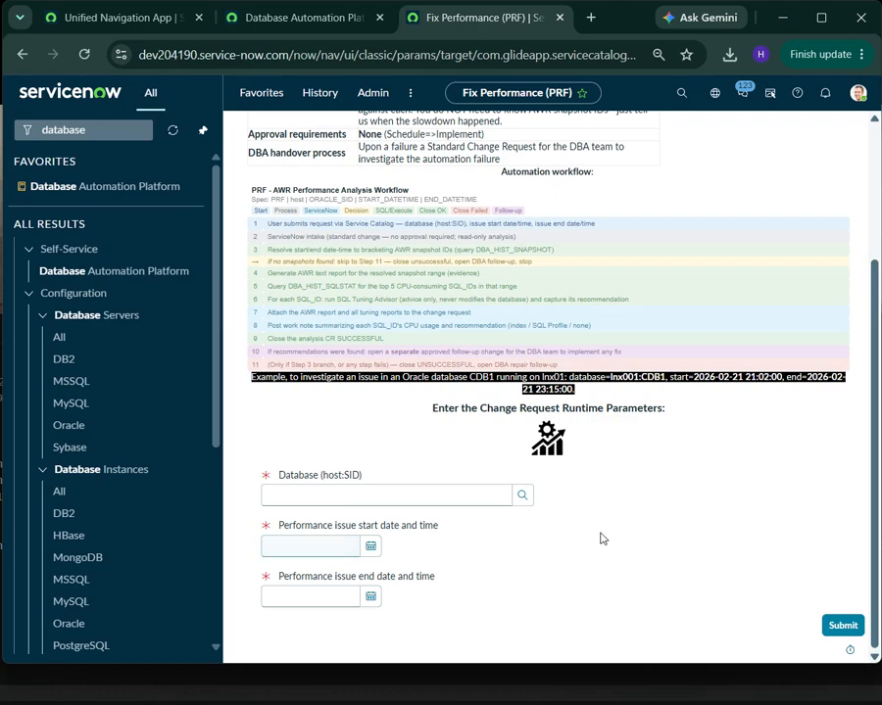
Try lnx001:UAT as the database in the performance request, and abandon the form without submitting it
left_click(524, 497)
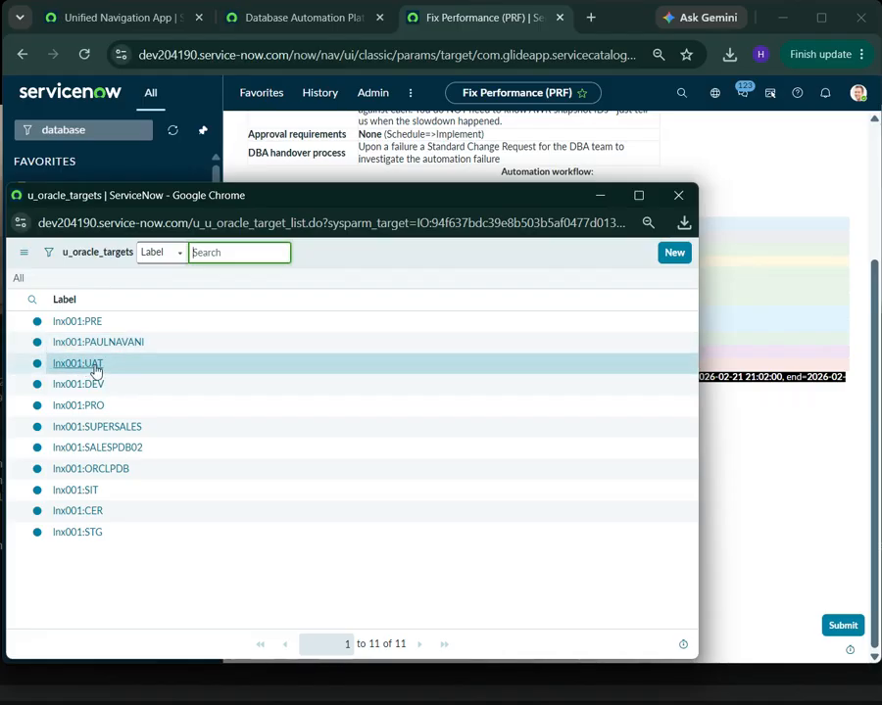
left_click(83, 371)
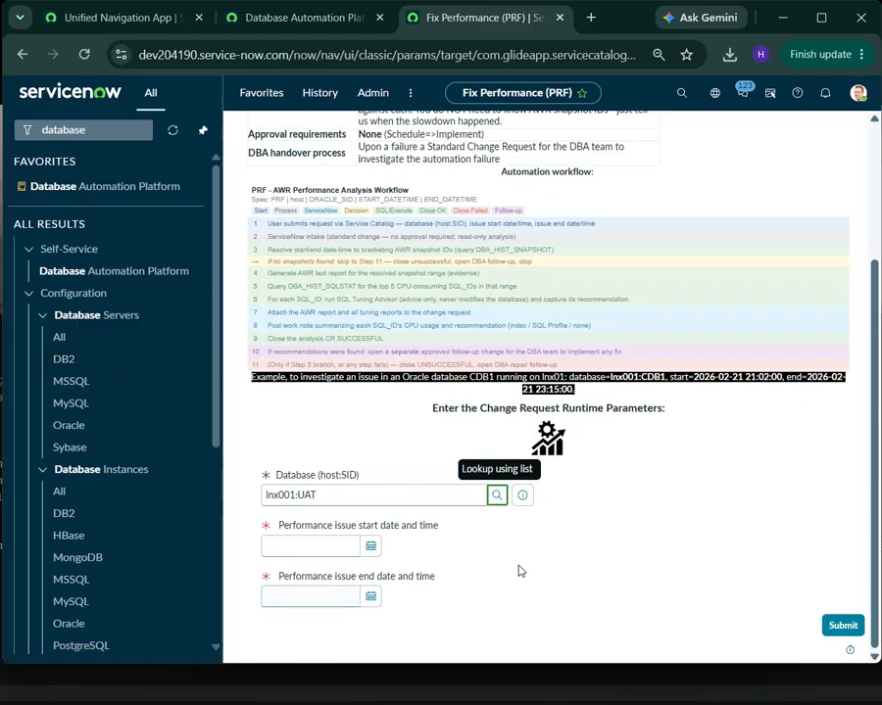
left_click(373, 554)
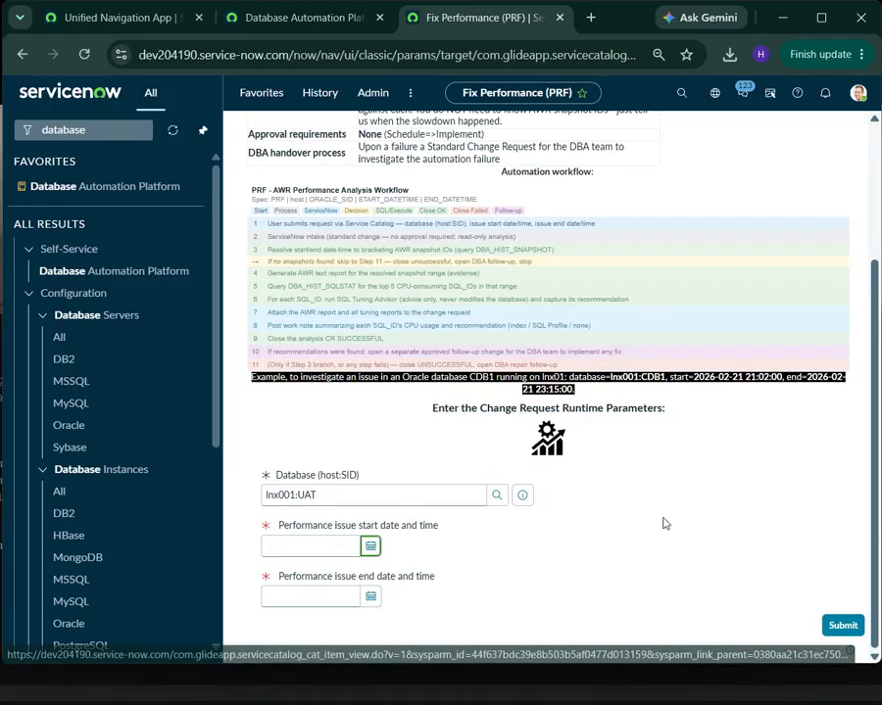
scroll(665, 523, "up", 3)
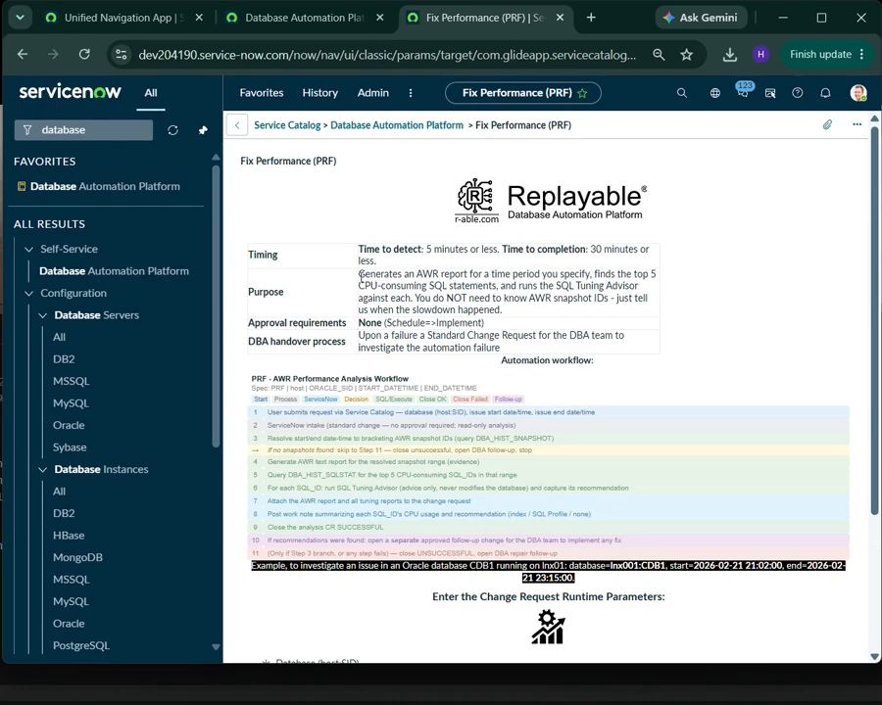
left_click_drag(360, 275, 542, 315)
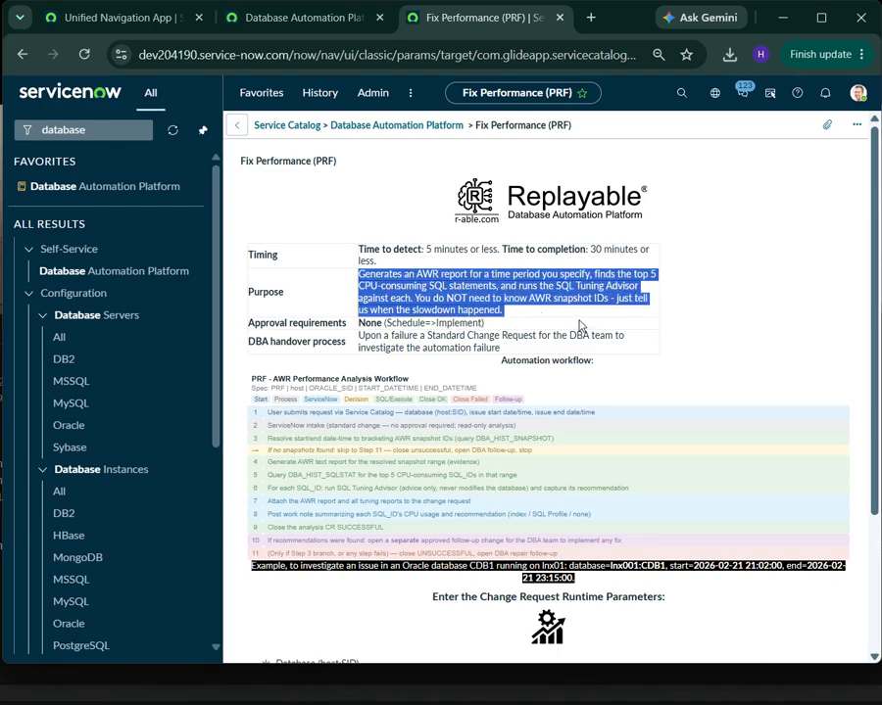
left_click(239, 125)
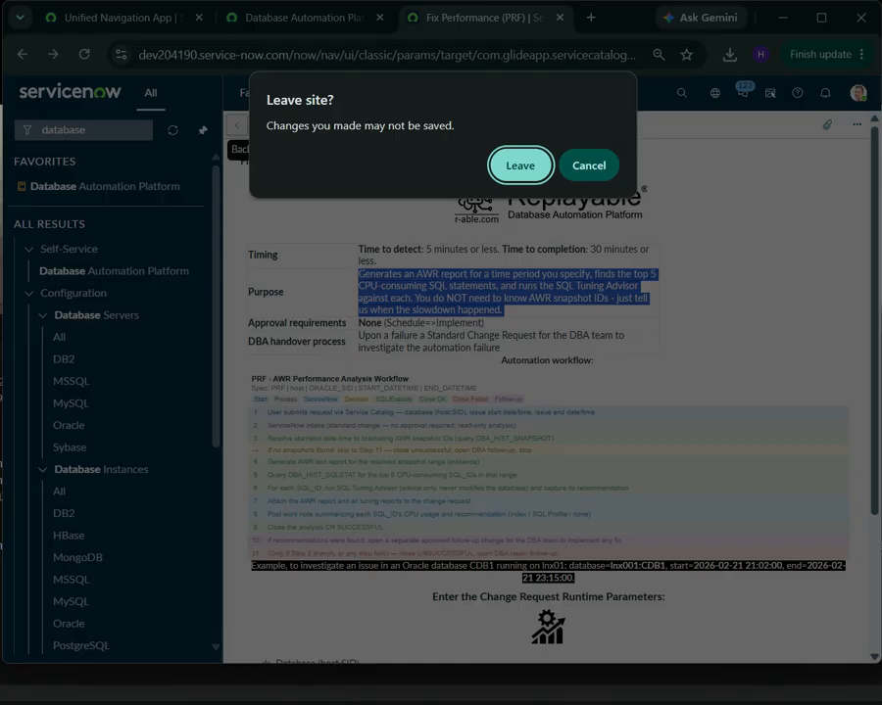
left_click(525, 173)
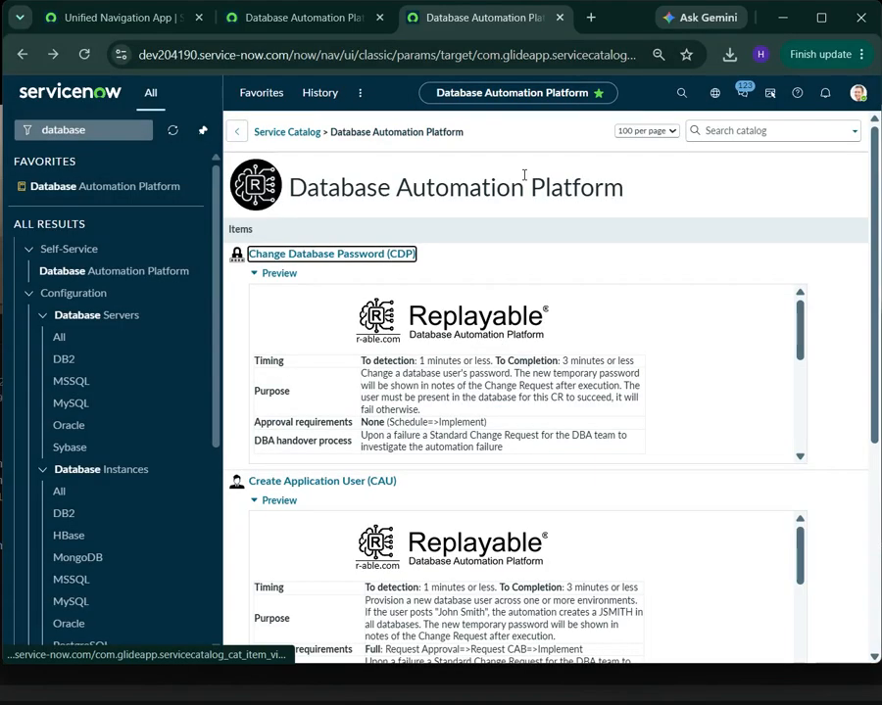
Open the earlier performance analysis change CHG0033127 for DEV on lnx001 from the favorite Change Requests list
left_click(255, 274)
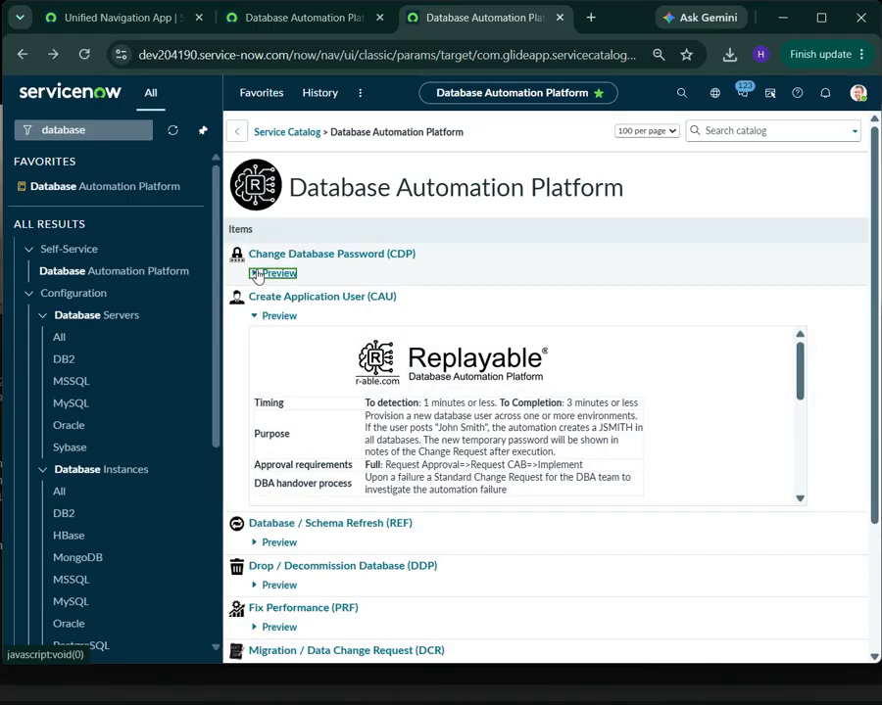
left_click(260, 317)
left_click(284, 315)
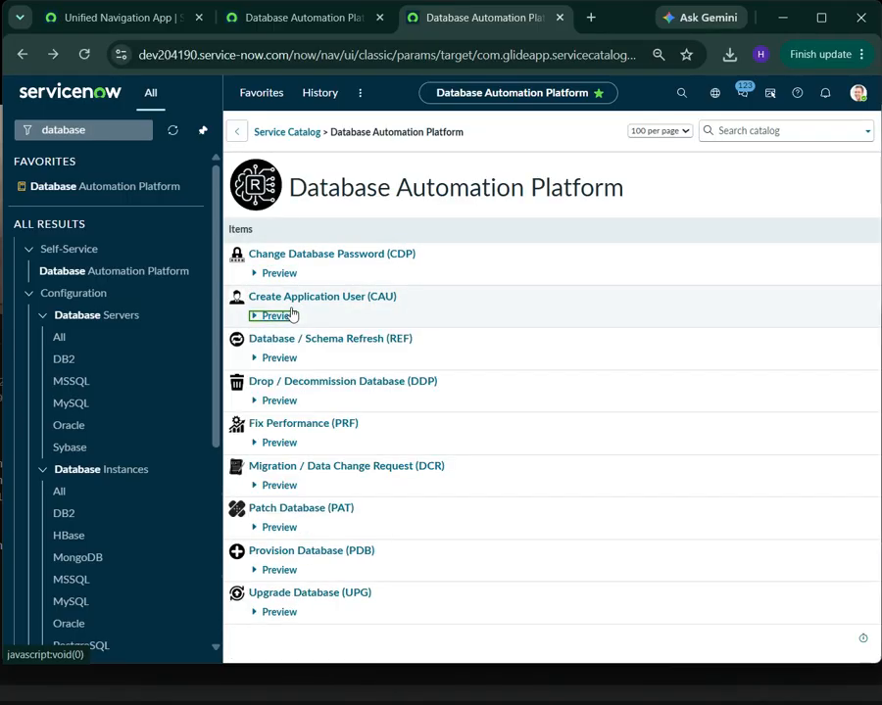
left_click(261, 92)
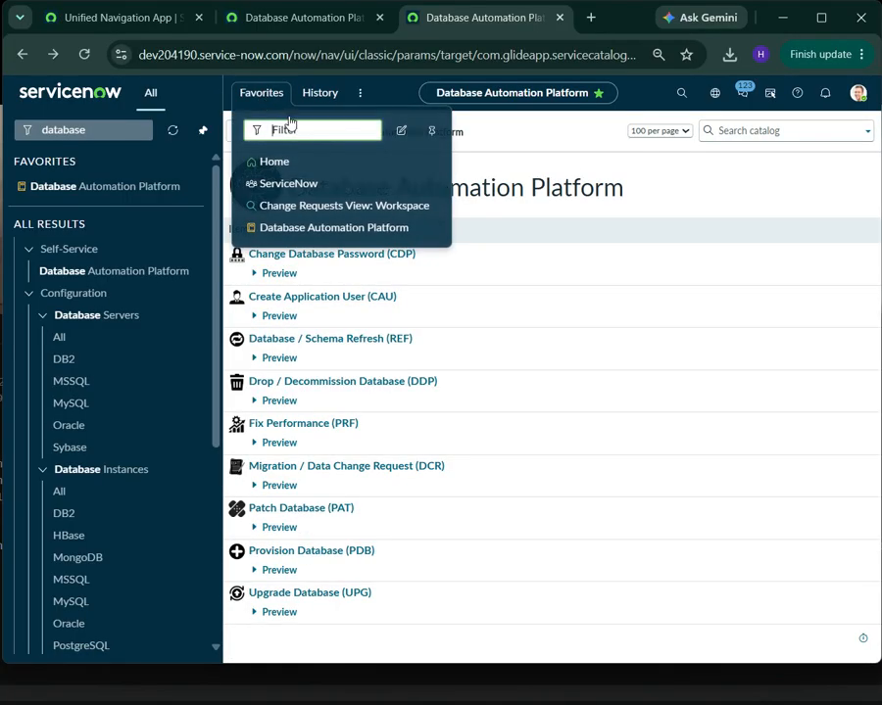
left_click(361, 214)
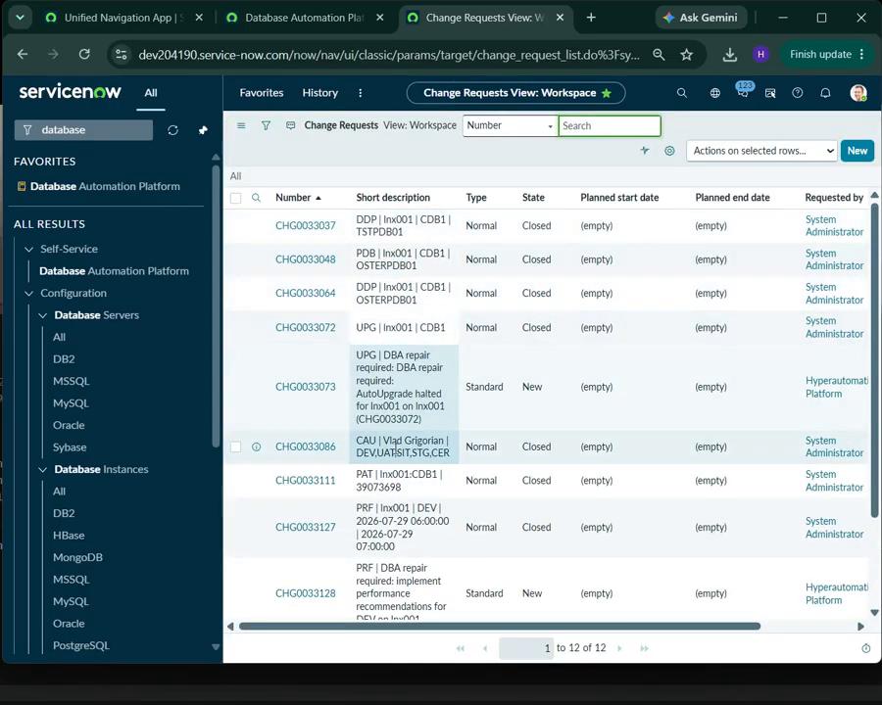
scroll(304, 449, "down", 1)
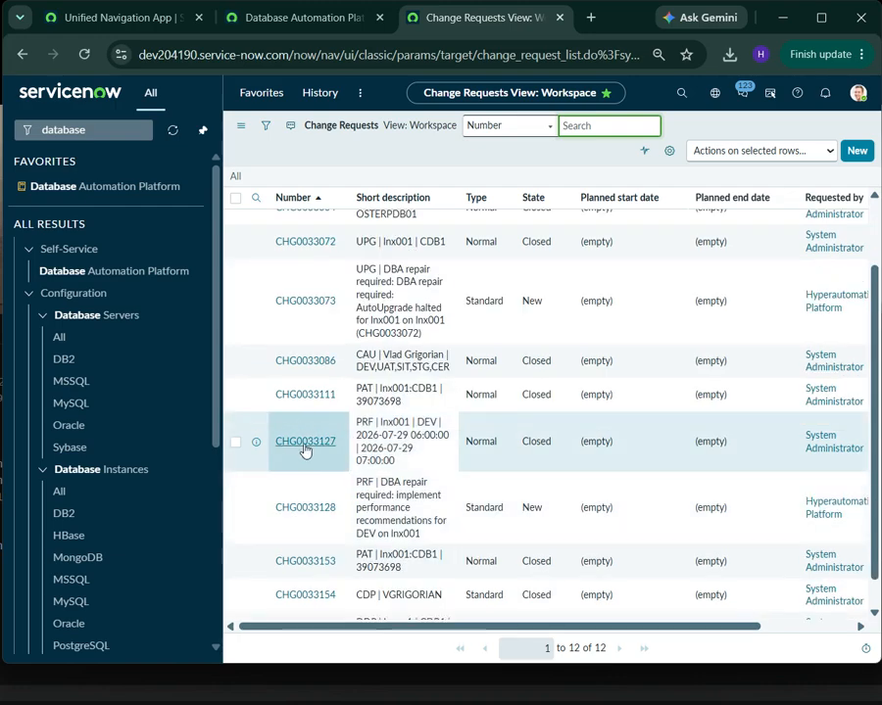
left_click(305, 446)
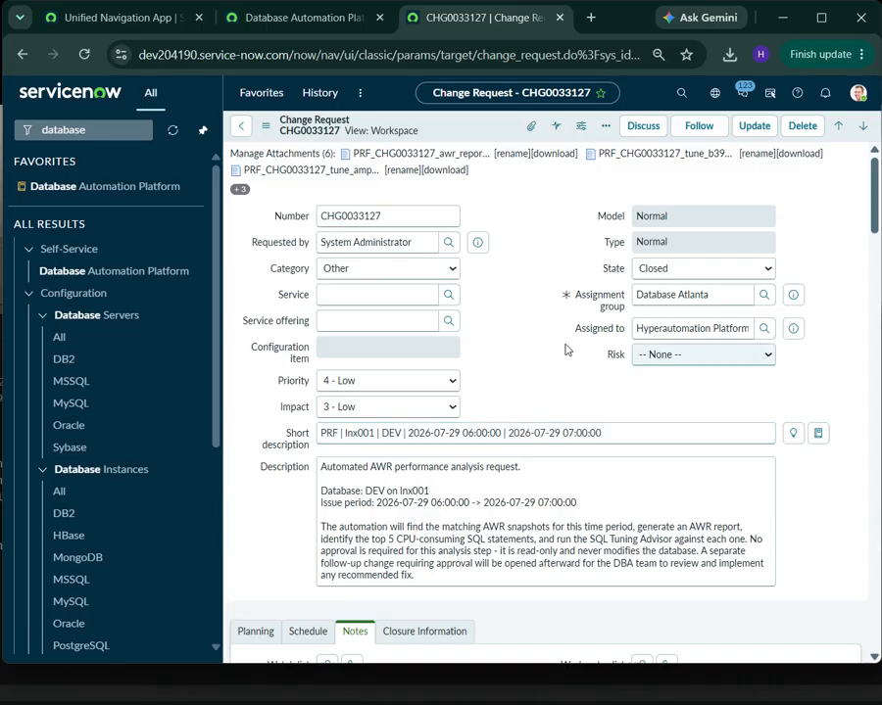
Examine the change's description and the PRF analysis work note with its top CPU-consuming SQL and tuning recommendations
scroll(562, 343, "down", 3)
left_click(324, 267)
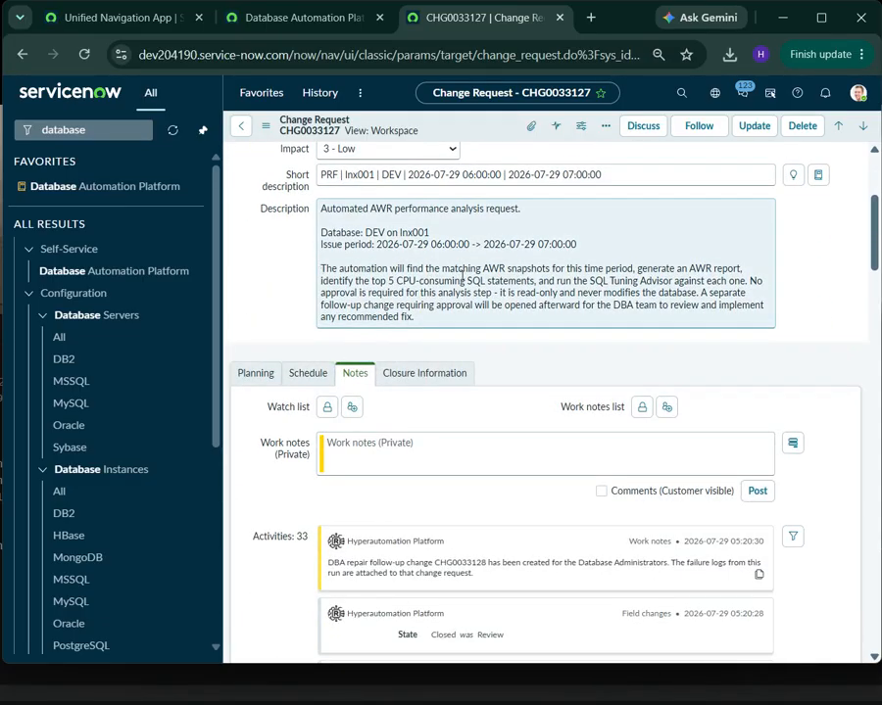
scroll(462, 278, "down", 5)
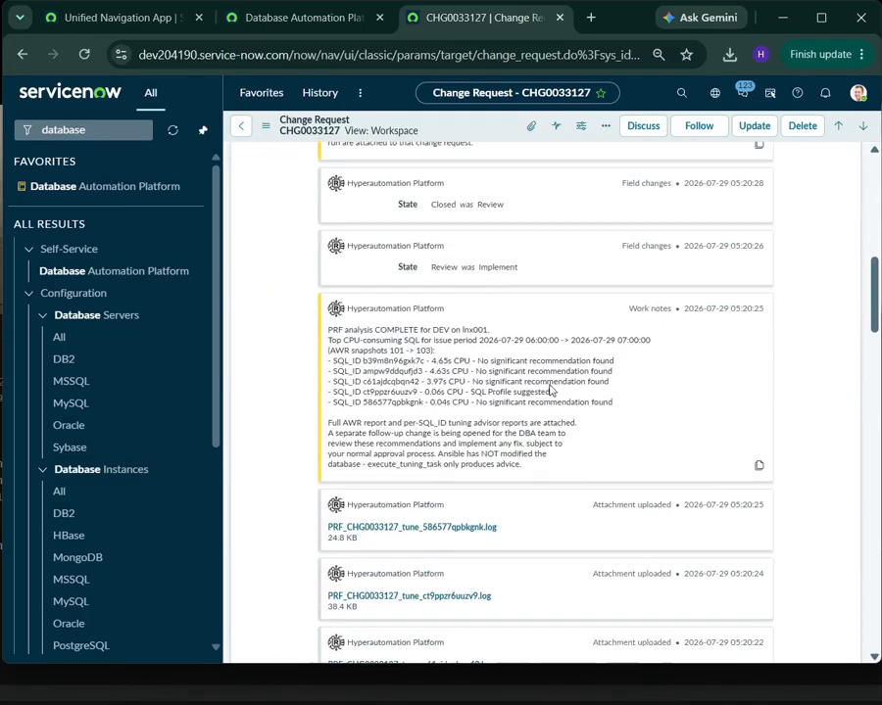
double_click(331, 330)
triple_click(368, 334)
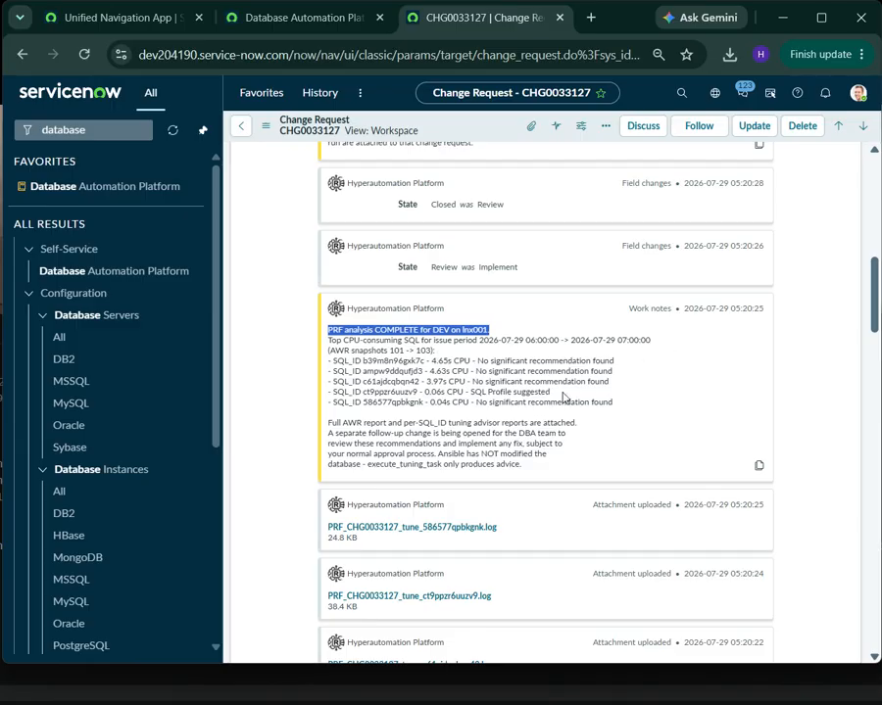
Highlight the three highest CPU-consuming SQL entries and the suggested SQL Profile for ct9ppzr6uuzv9 in the PRF analysis work note
left_click_drag(607, 383, 331, 367)
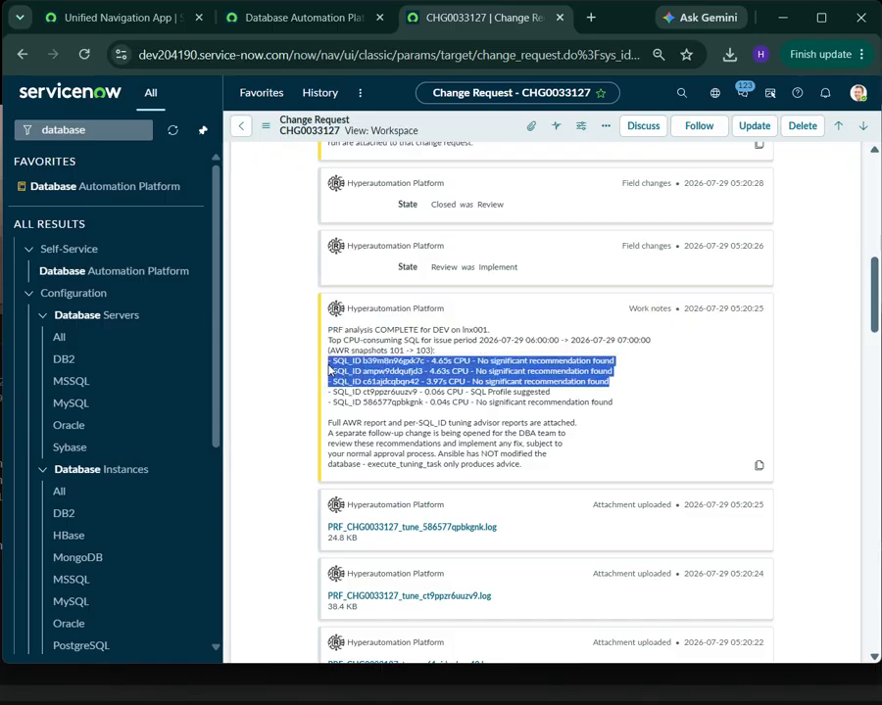
left_click(473, 395)
left_click_drag(471, 393, 549, 393)
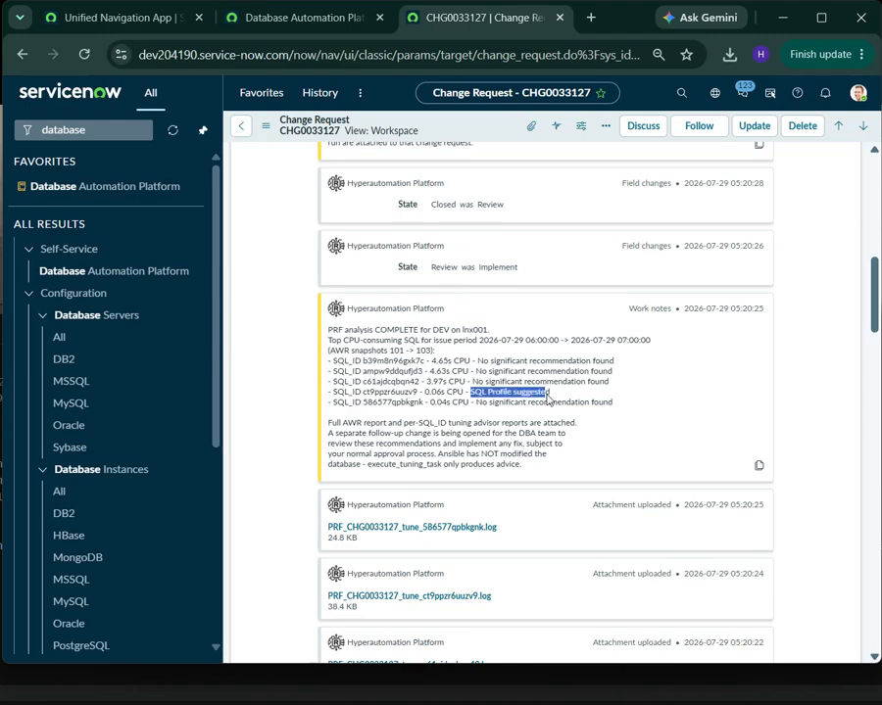
Download the change's attachment PRF_CHG0033127_tune_586577qpbkgnk.log and open it in Visual Studio Code, with the editor window moved fully into view
left_click(456, 529)
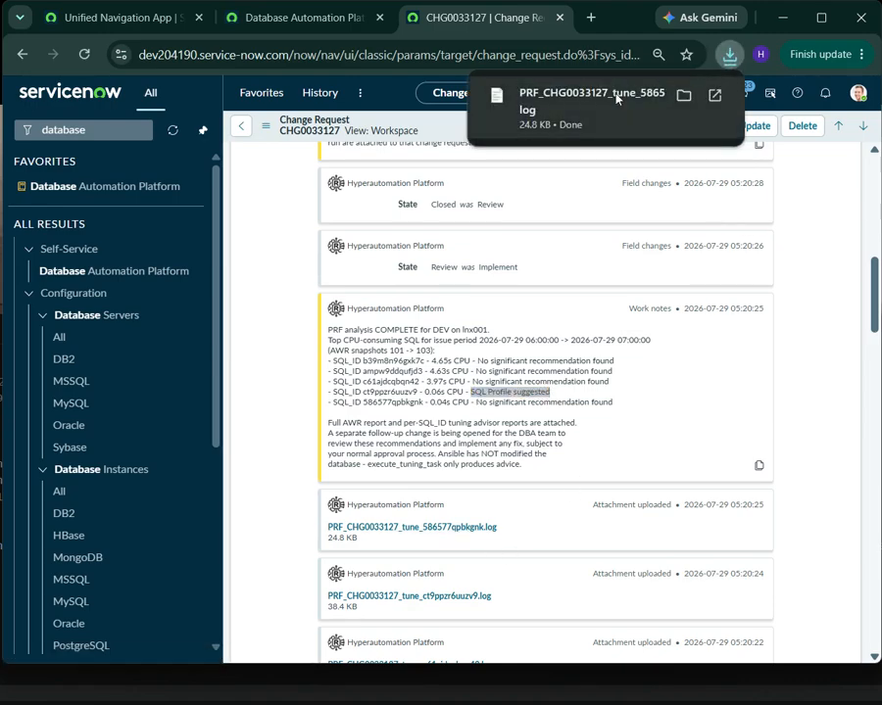
left_click(615, 98)
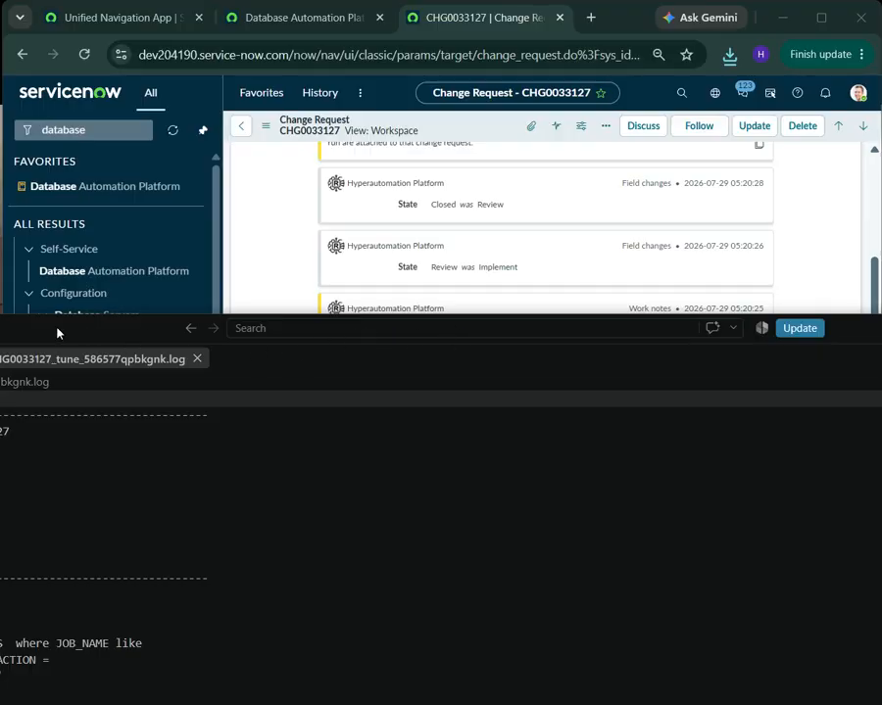
left_click_drag(57, 333, 458, 47)
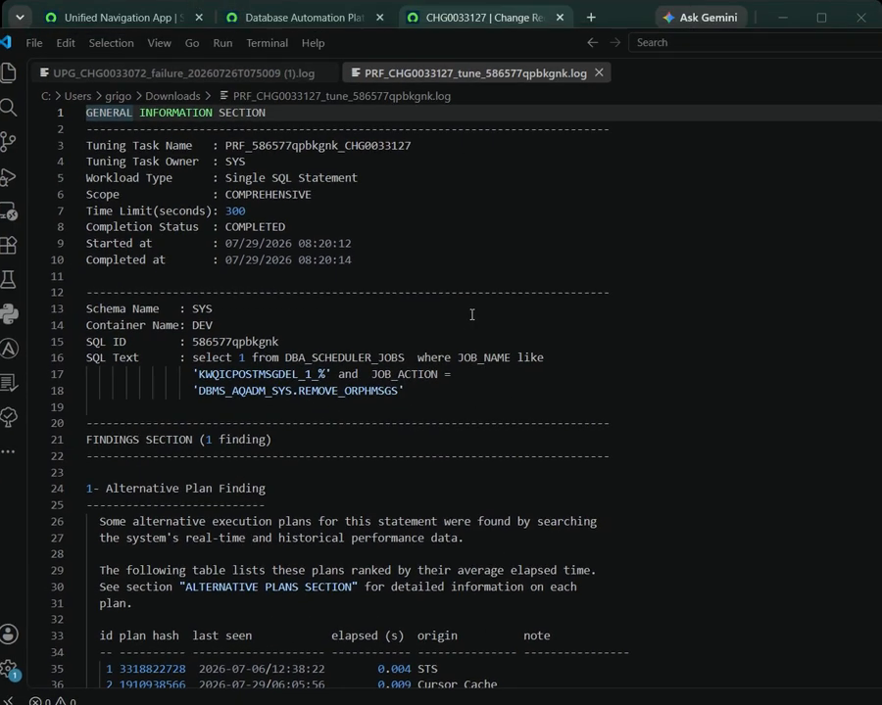
Examine the 586577qpbkgnk tuning log's general information, findings, explain plans, predicate information and alternative plans
scroll(474, 316, "down", 13)
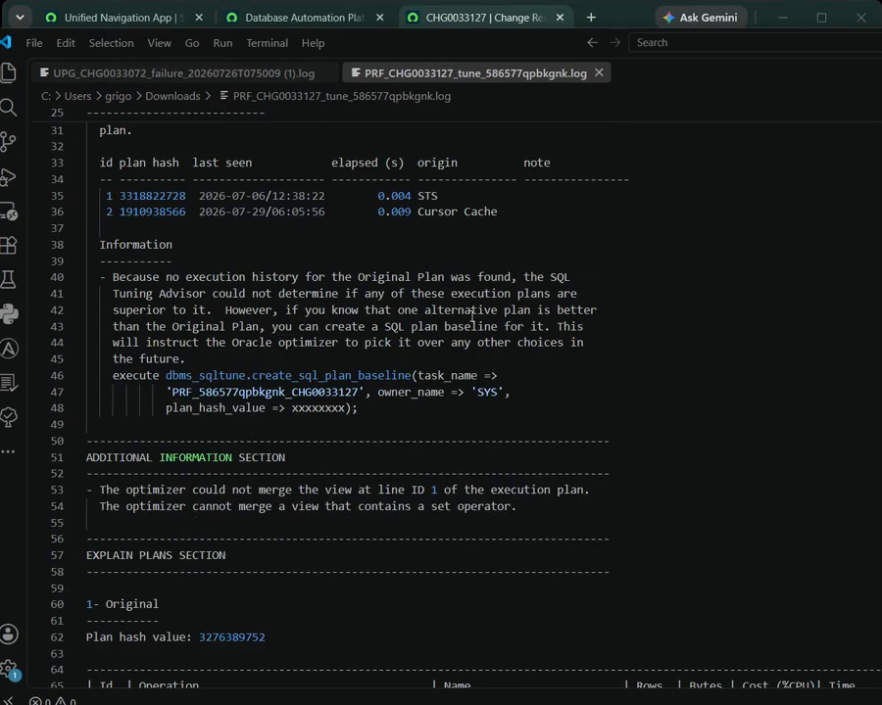
scroll(470, 317, "down", 3)
scroll(469, 316, "down", 3)
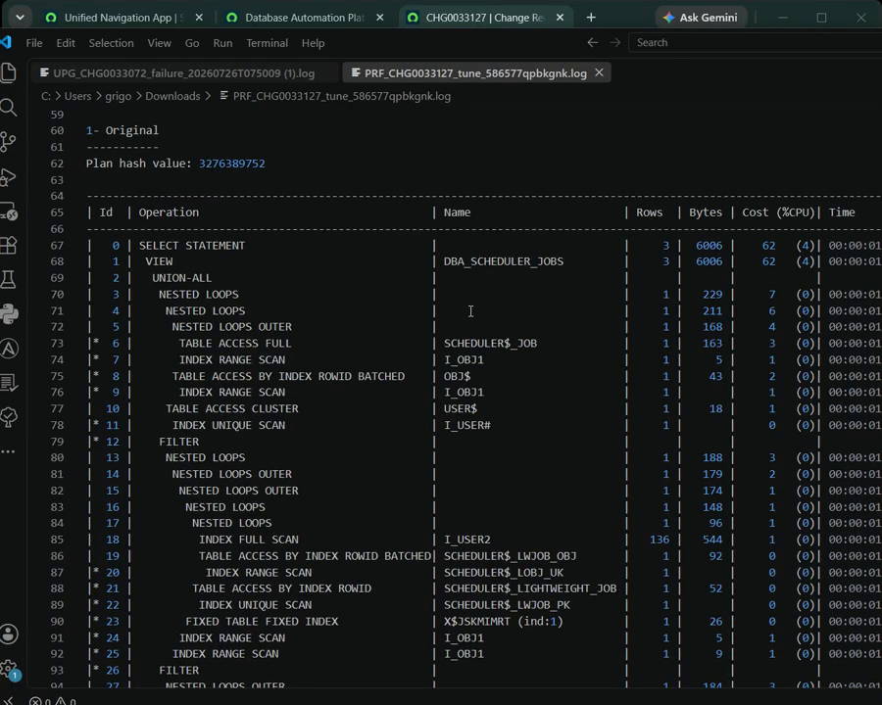
scroll(470, 312, "down", 4)
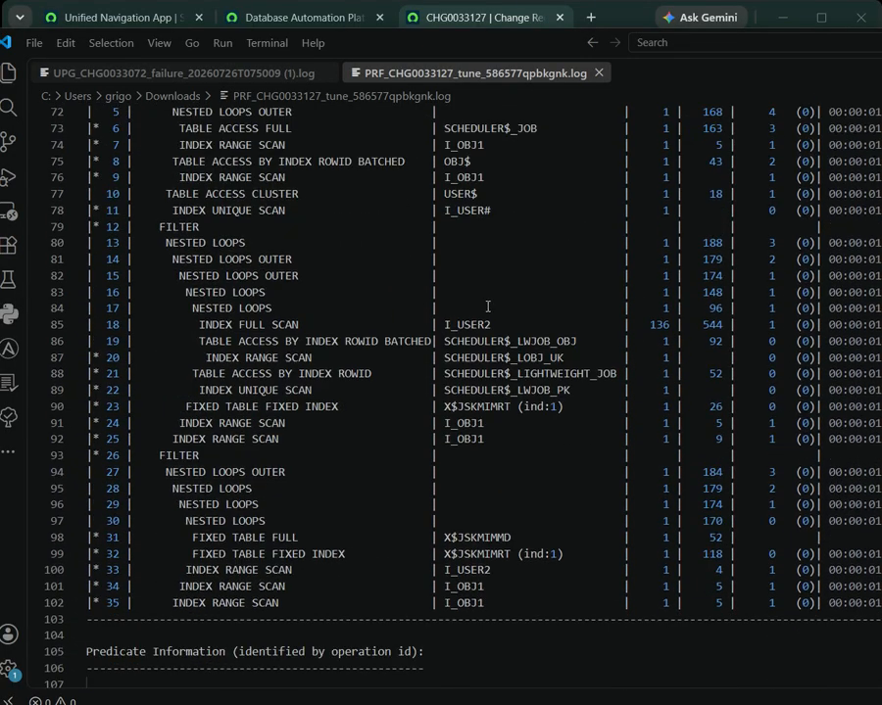
scroll(486, 307, "down", 15)
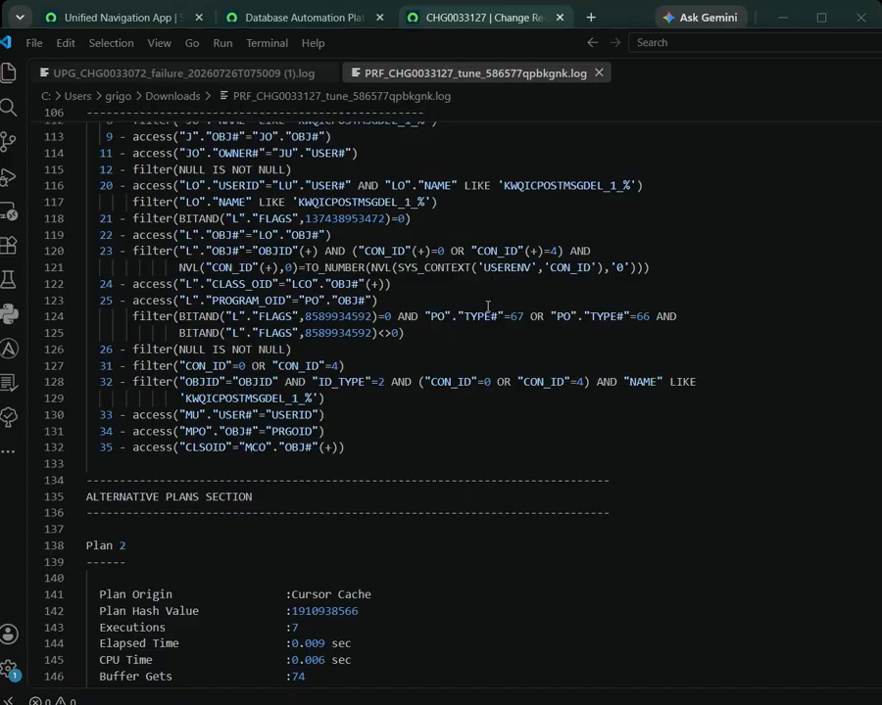
scroll(487, 307, "down", 17)
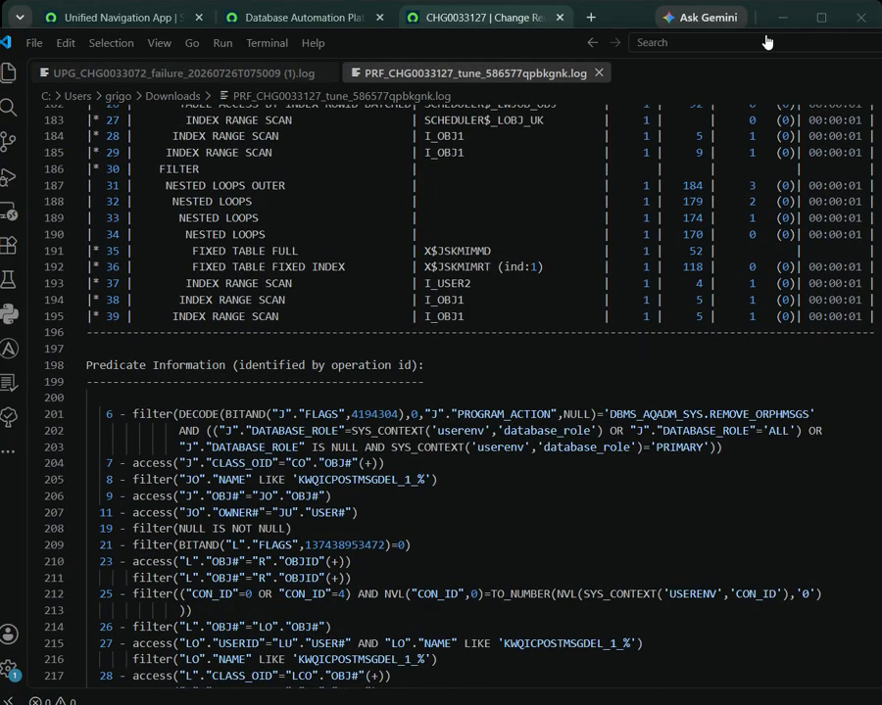
left_click_drag(765, 28, 749, 492)
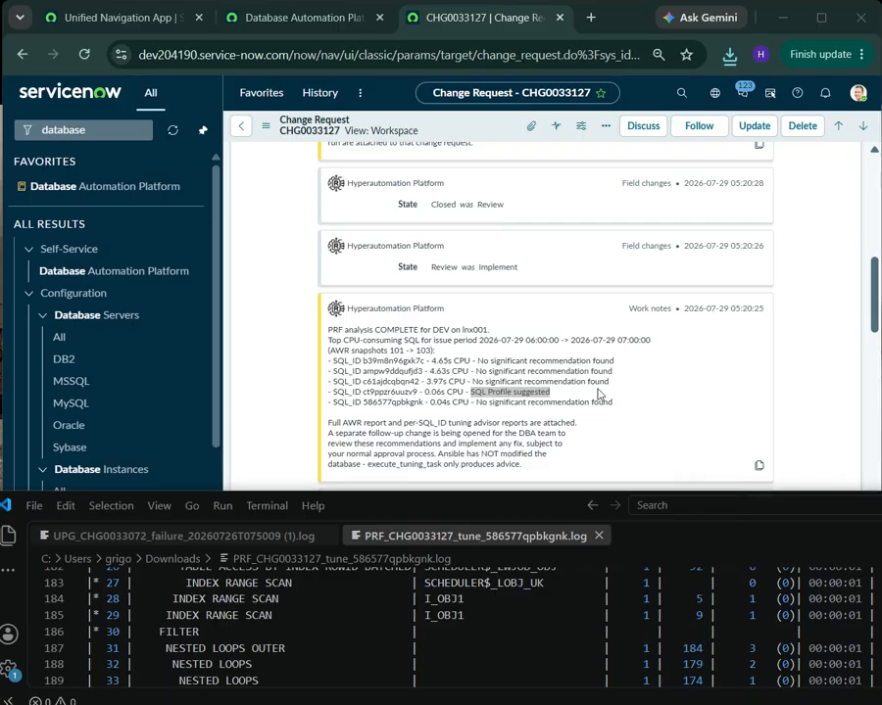
Download and open the second tuning report, PRF_CHG0033127_tune_ct9ppzr6uuzv9.log, from the change in the browser, and return to the change request
left_click(653, 438)
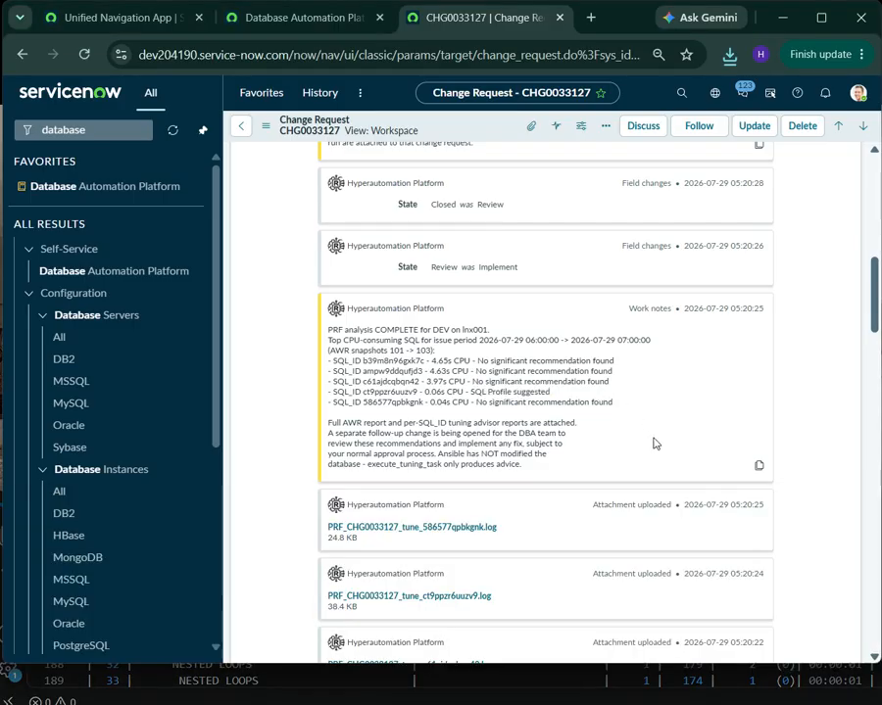
left_click(471, 599)
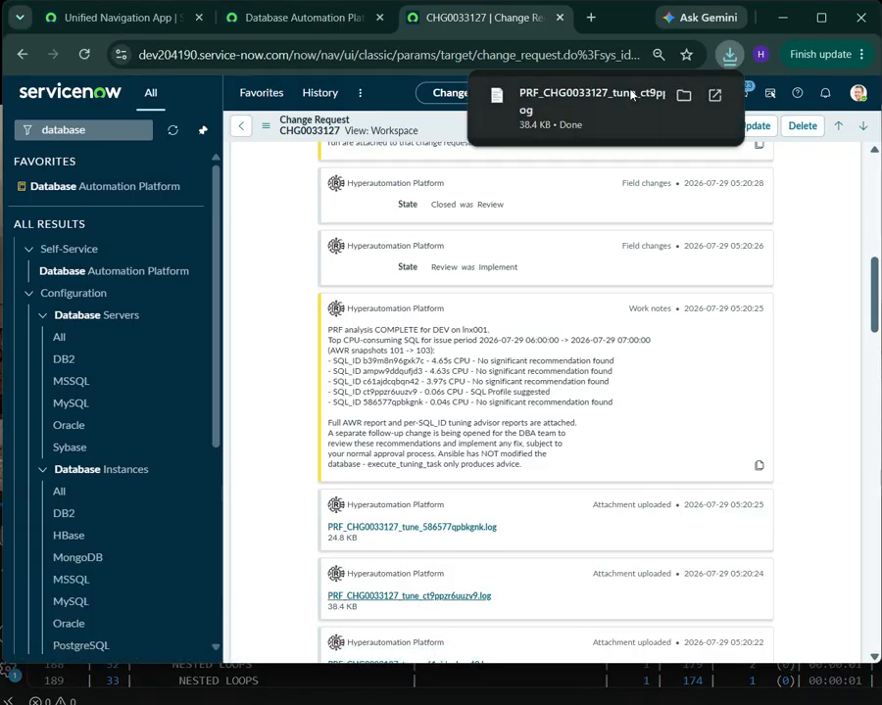
left_click(411, 73)
left_click(571, 199)
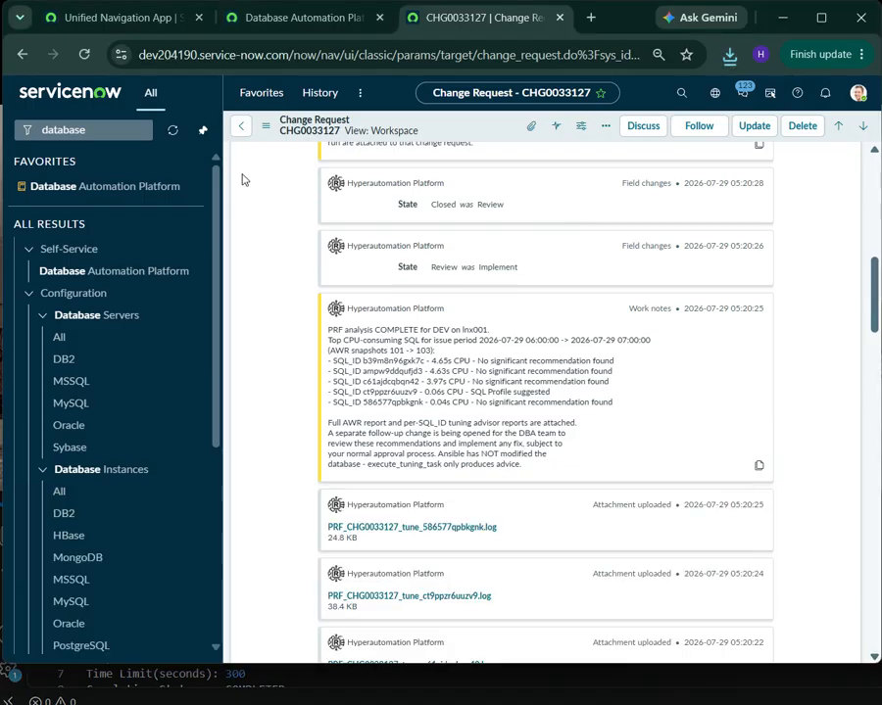
Open the favorite Database Automation Platform catalog and collapse the previews of Change Database Password (CDP) and Create Application User (CAU)
left_click(238, 126)
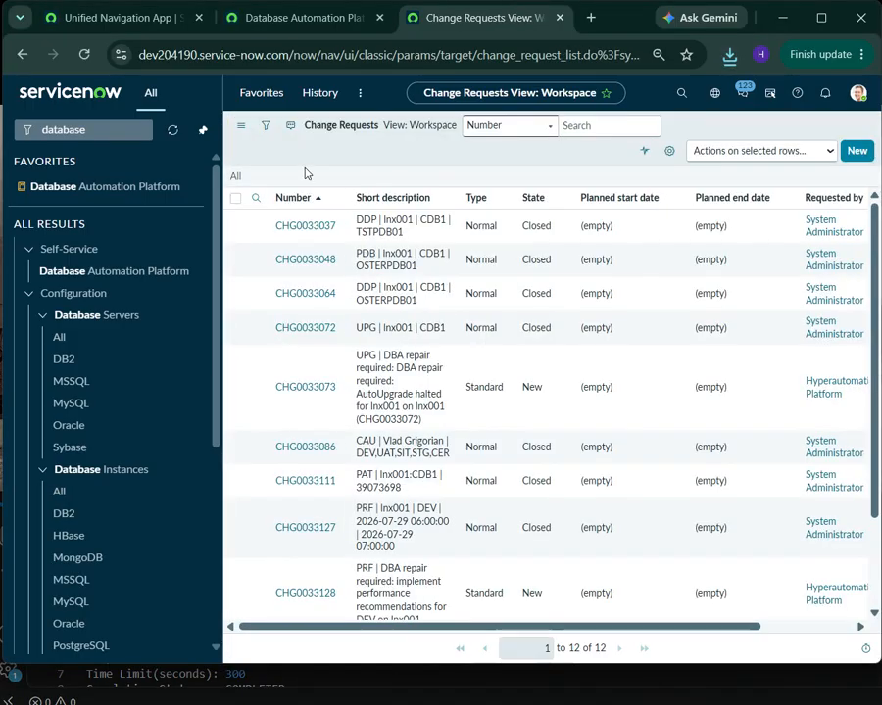
left_click(262, 96)
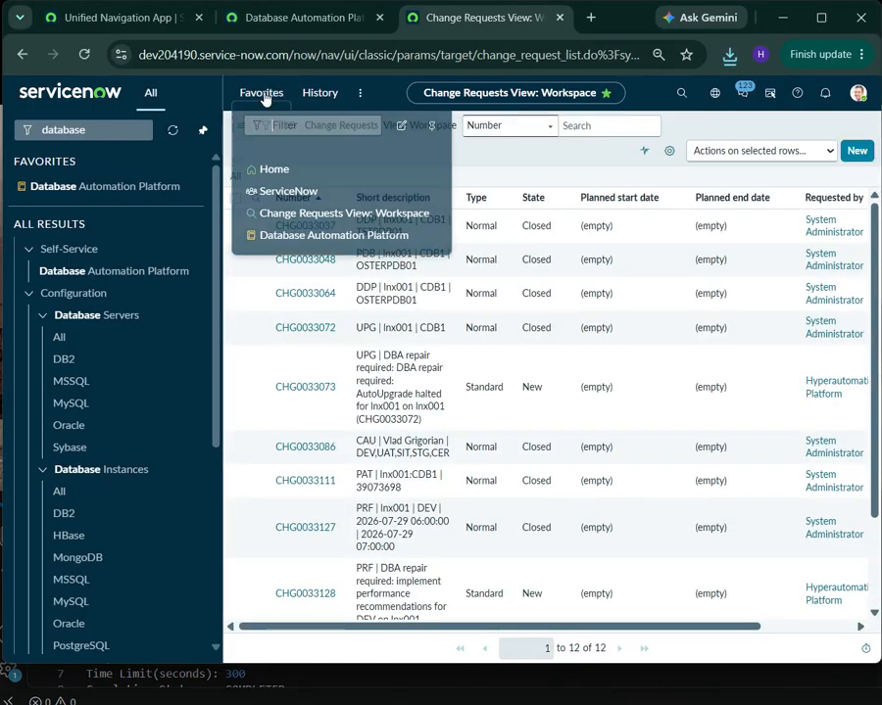
left_click(338, 233)
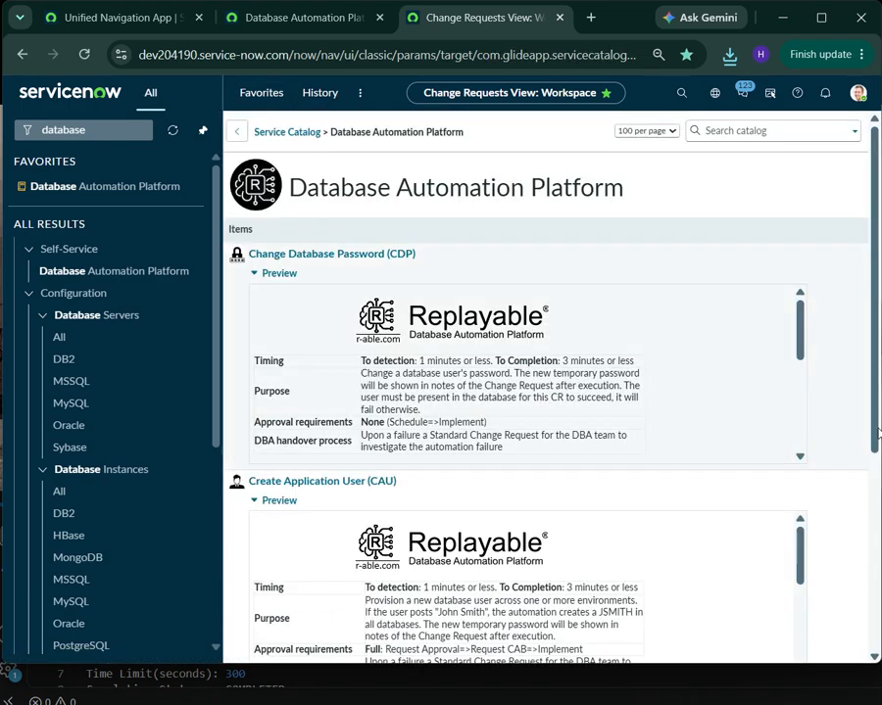
left_click(252, 276)
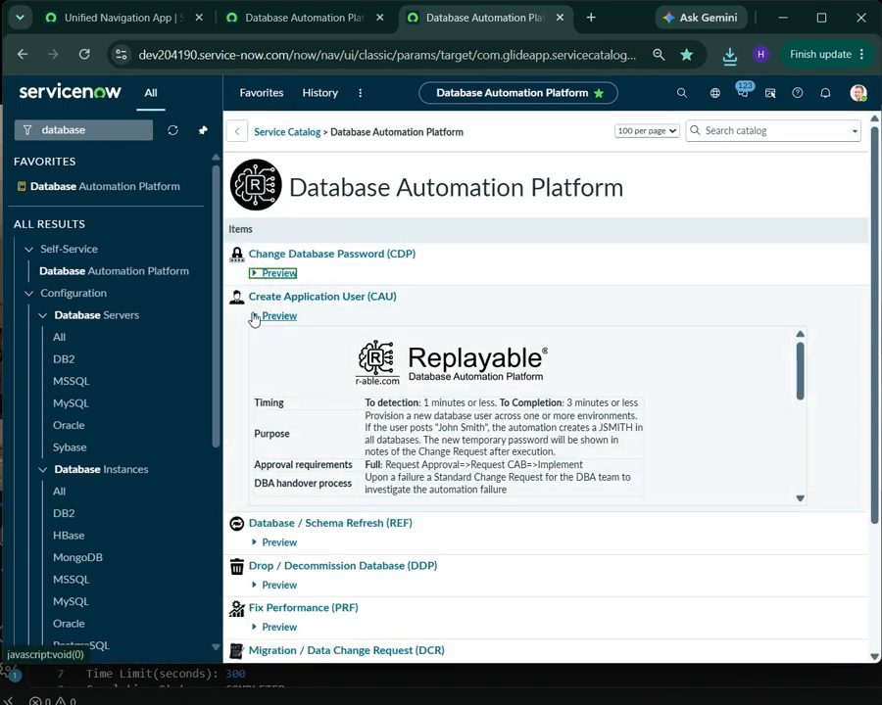
left_click(252, 316)
left_click(252, 317)
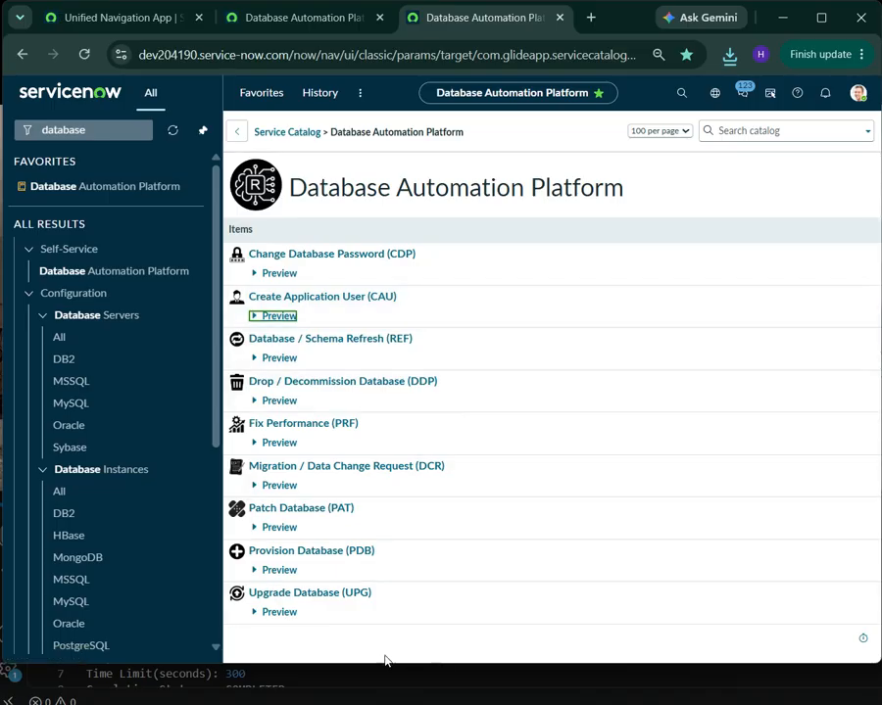